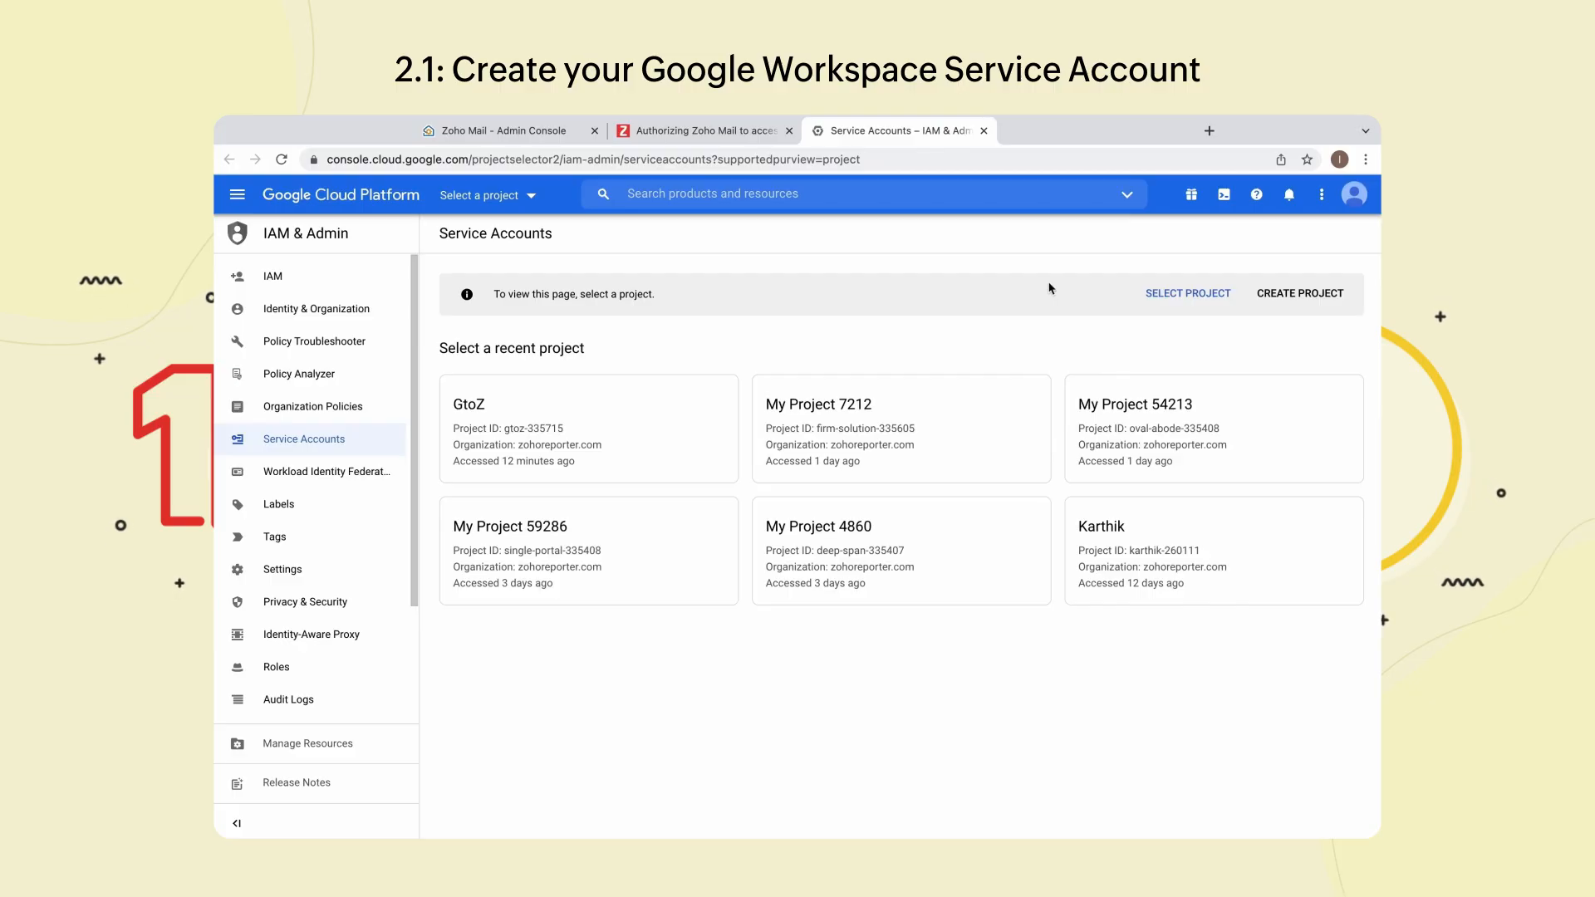
- Create project GsuiteToZoho, then add service account GsuiteToZohoMail inside it
click(1300, 295)
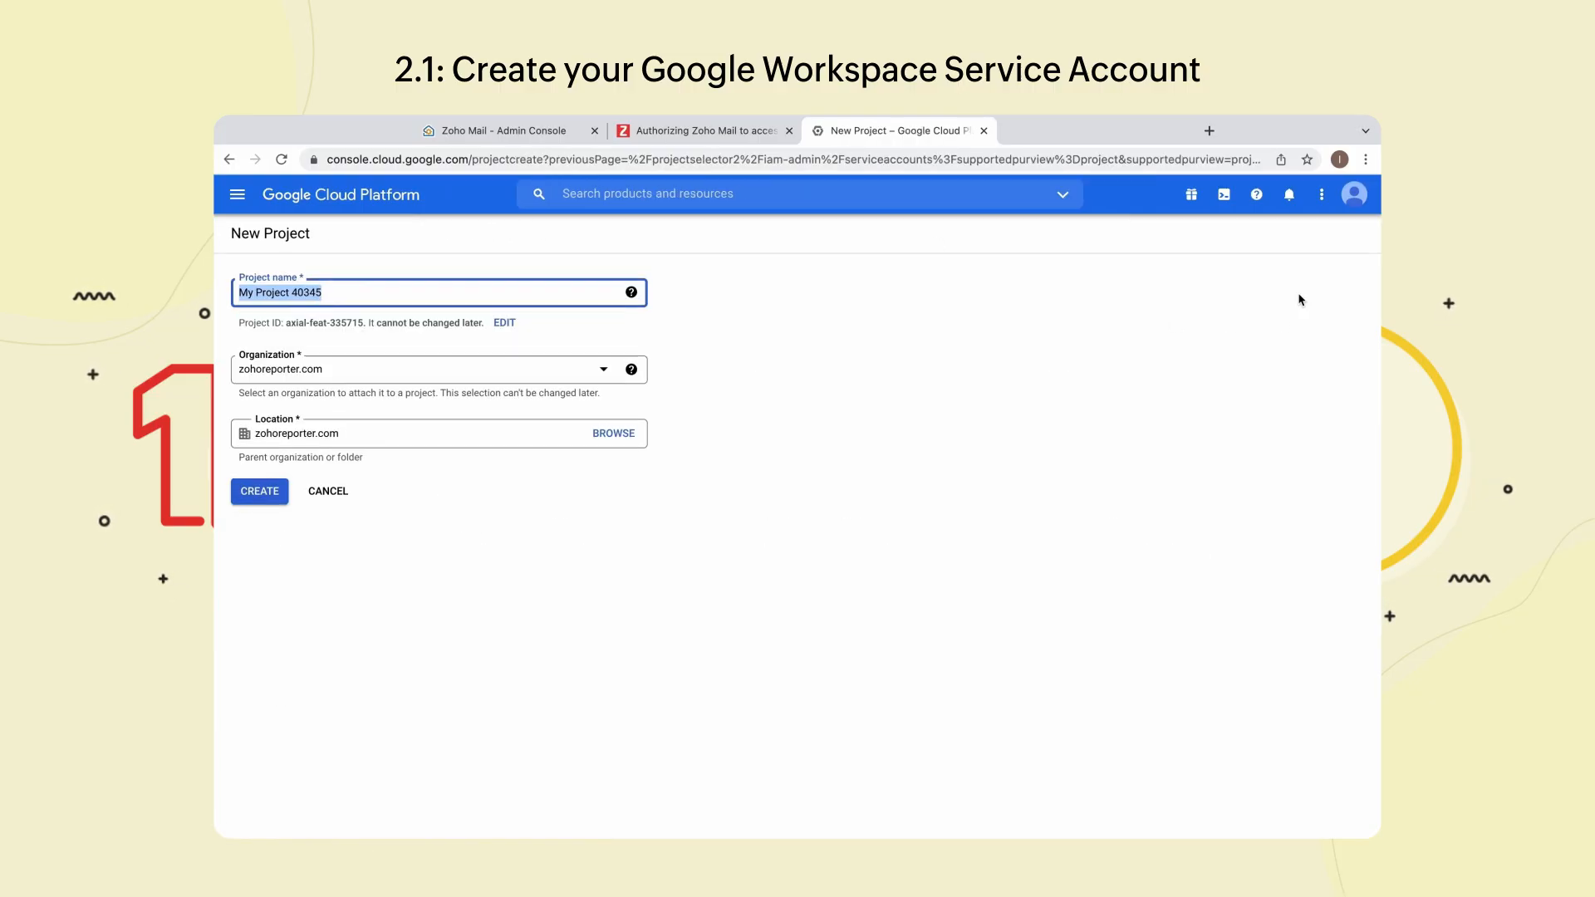
text(GsuiteToZoho)
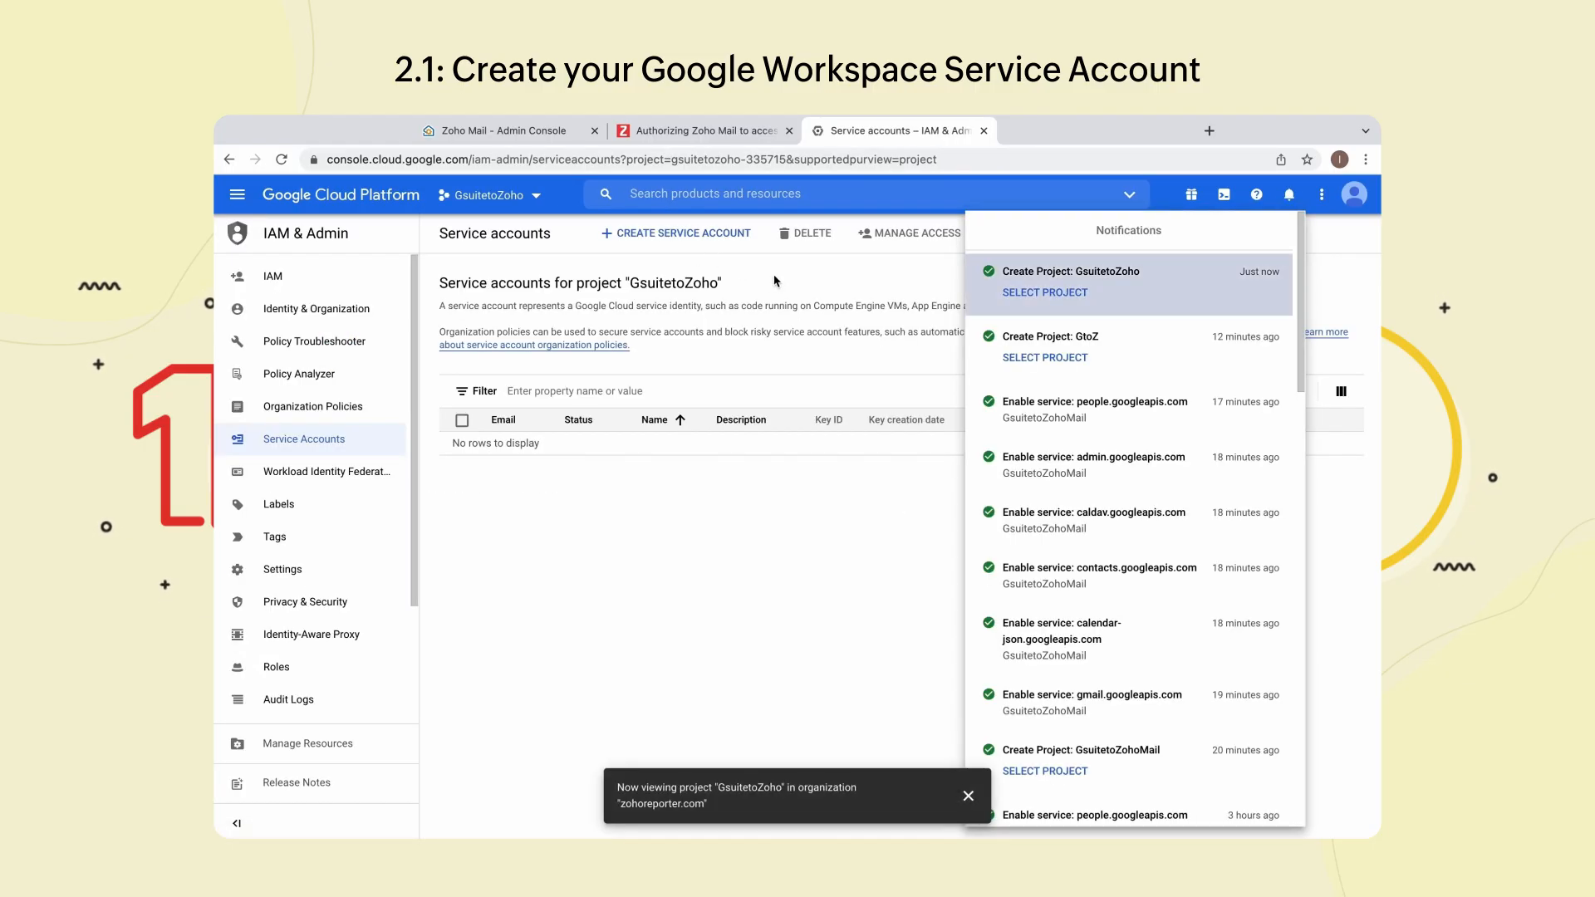
click(722, 240)
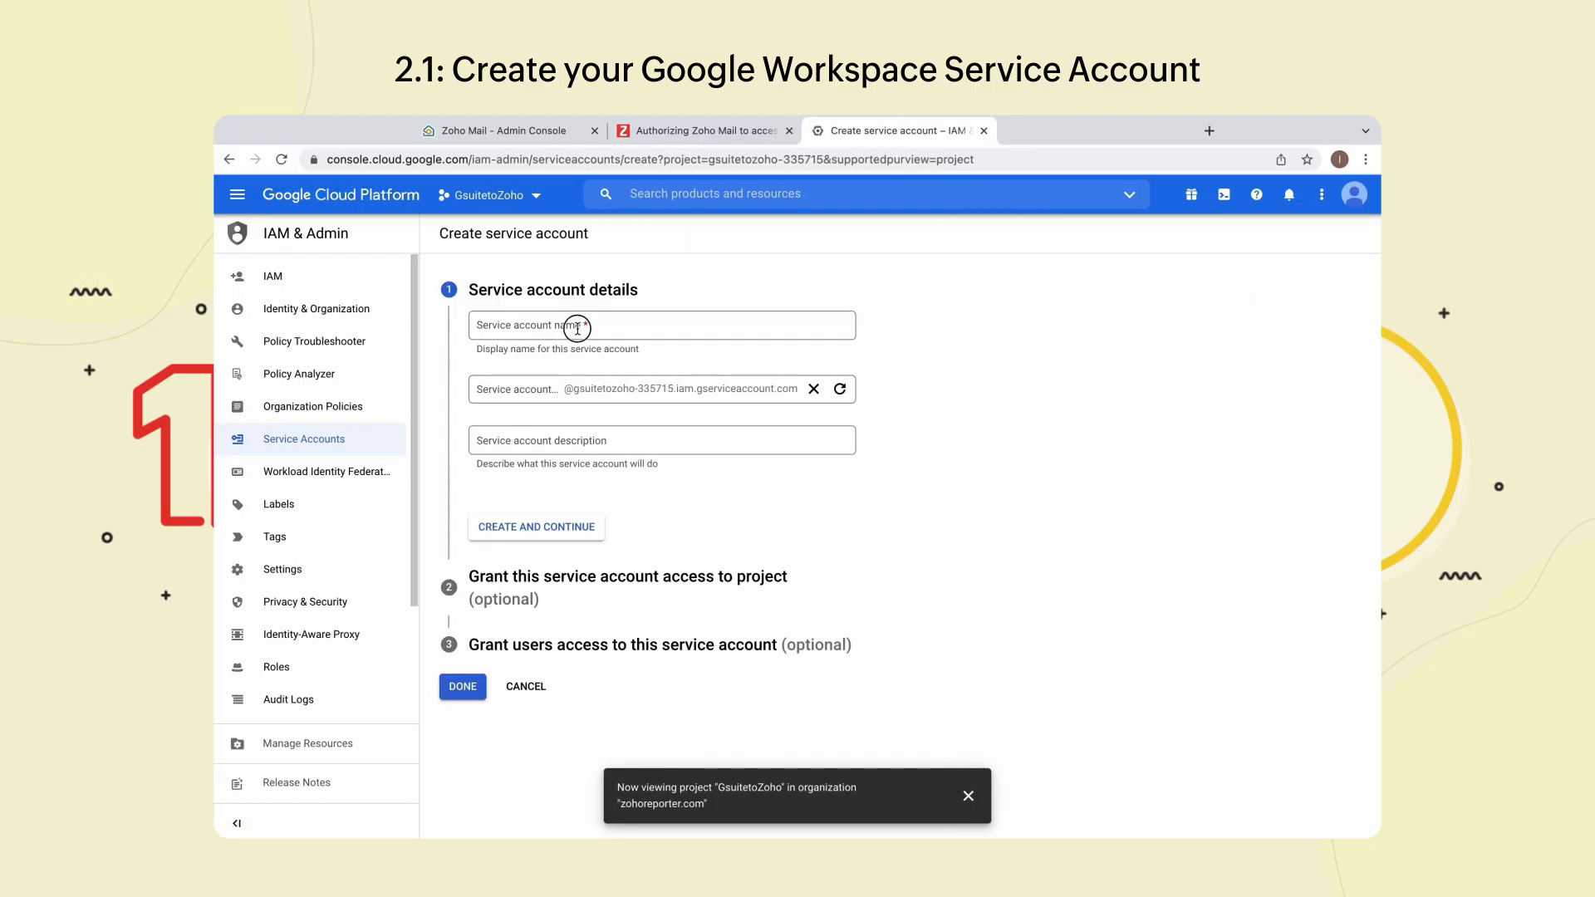
click(579, 326)
text(Gsuite)
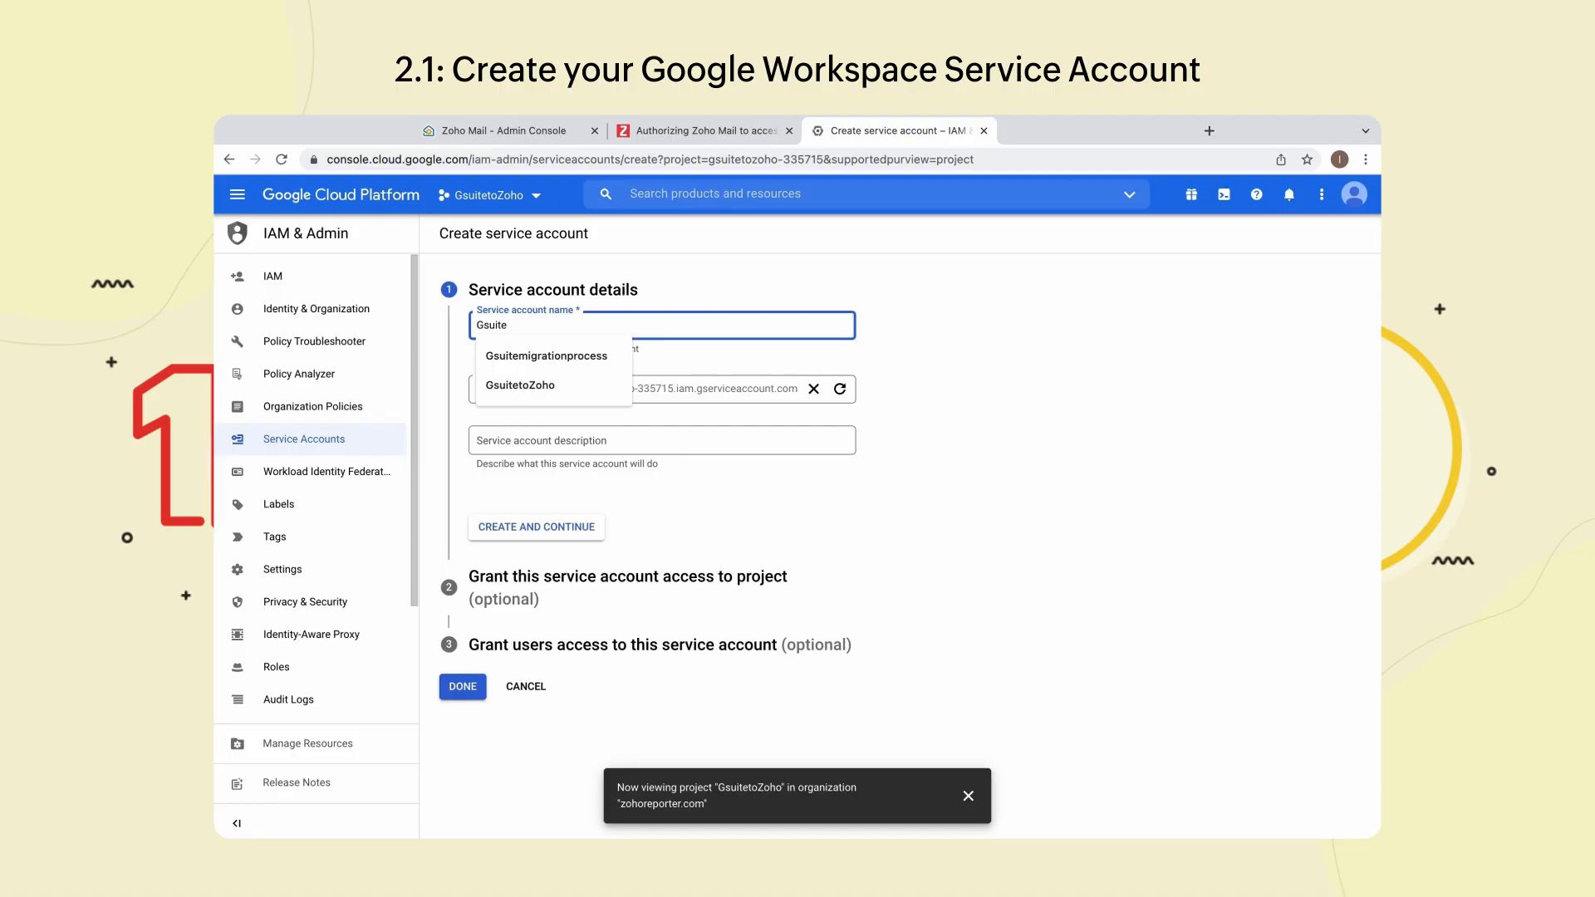
text(ToZohoMail)
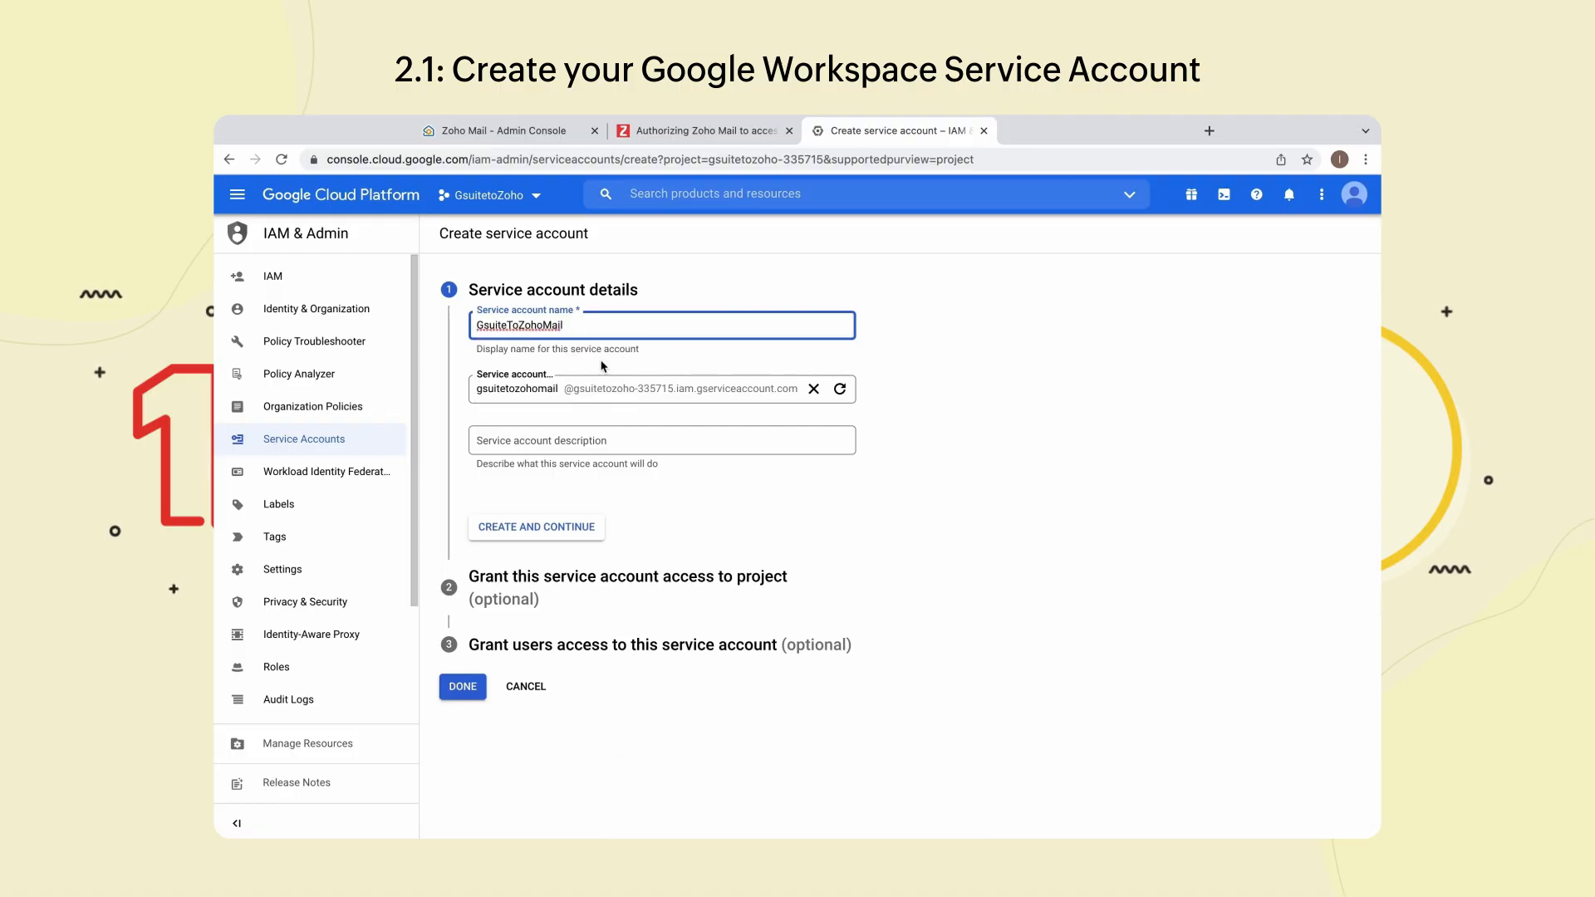
click(559, 528)
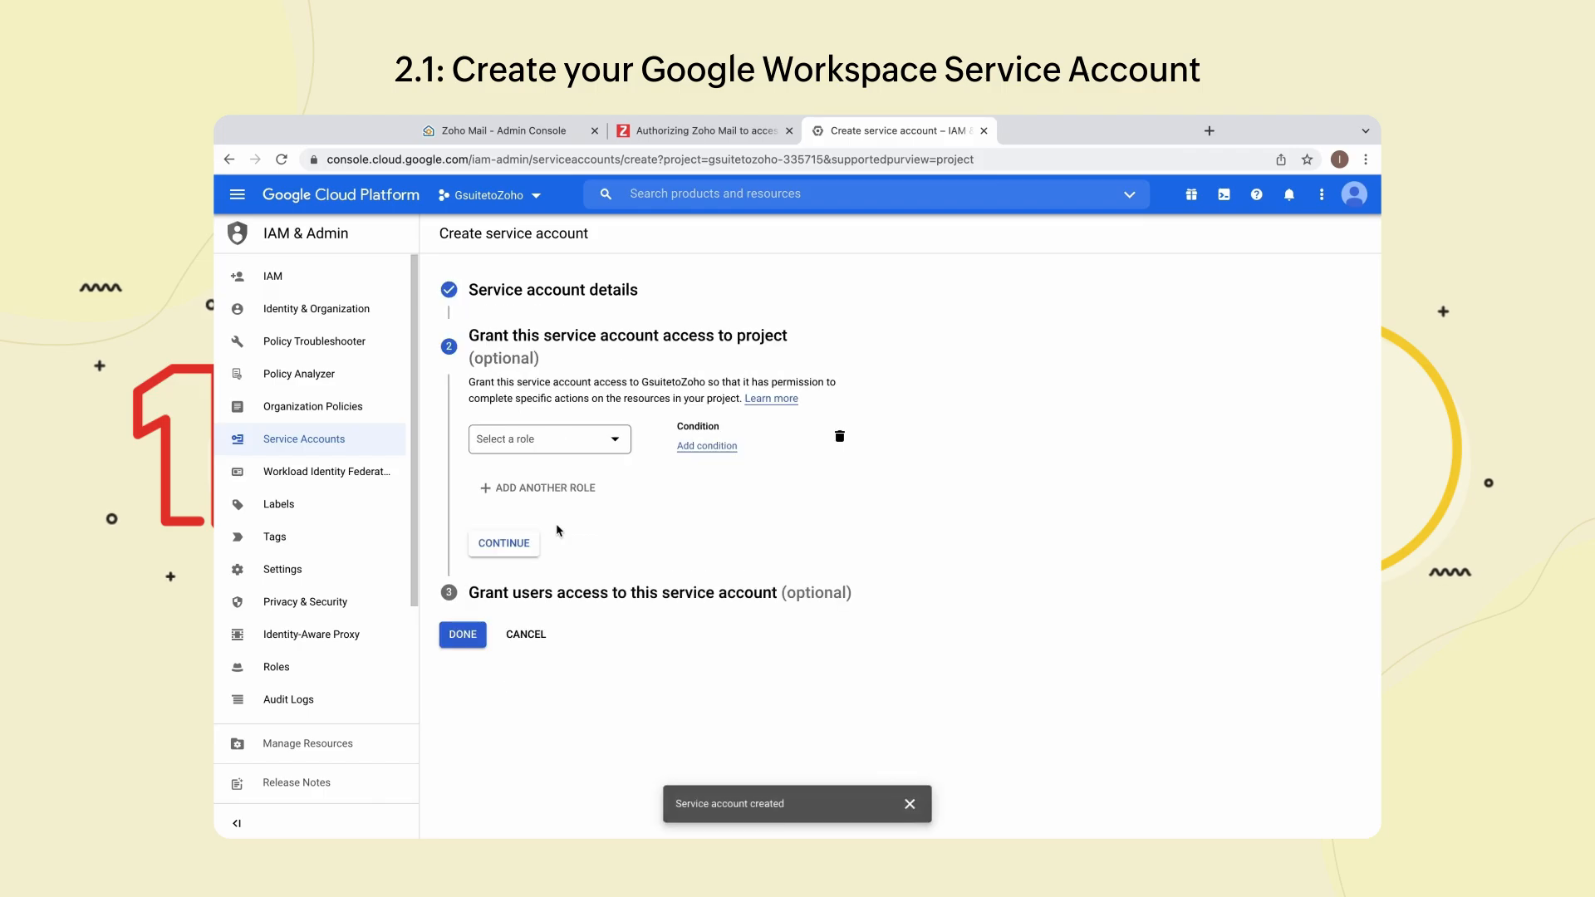
- Grant the GsuiteToZohoMail service account the Owner role and finish setup
click(554, 436)
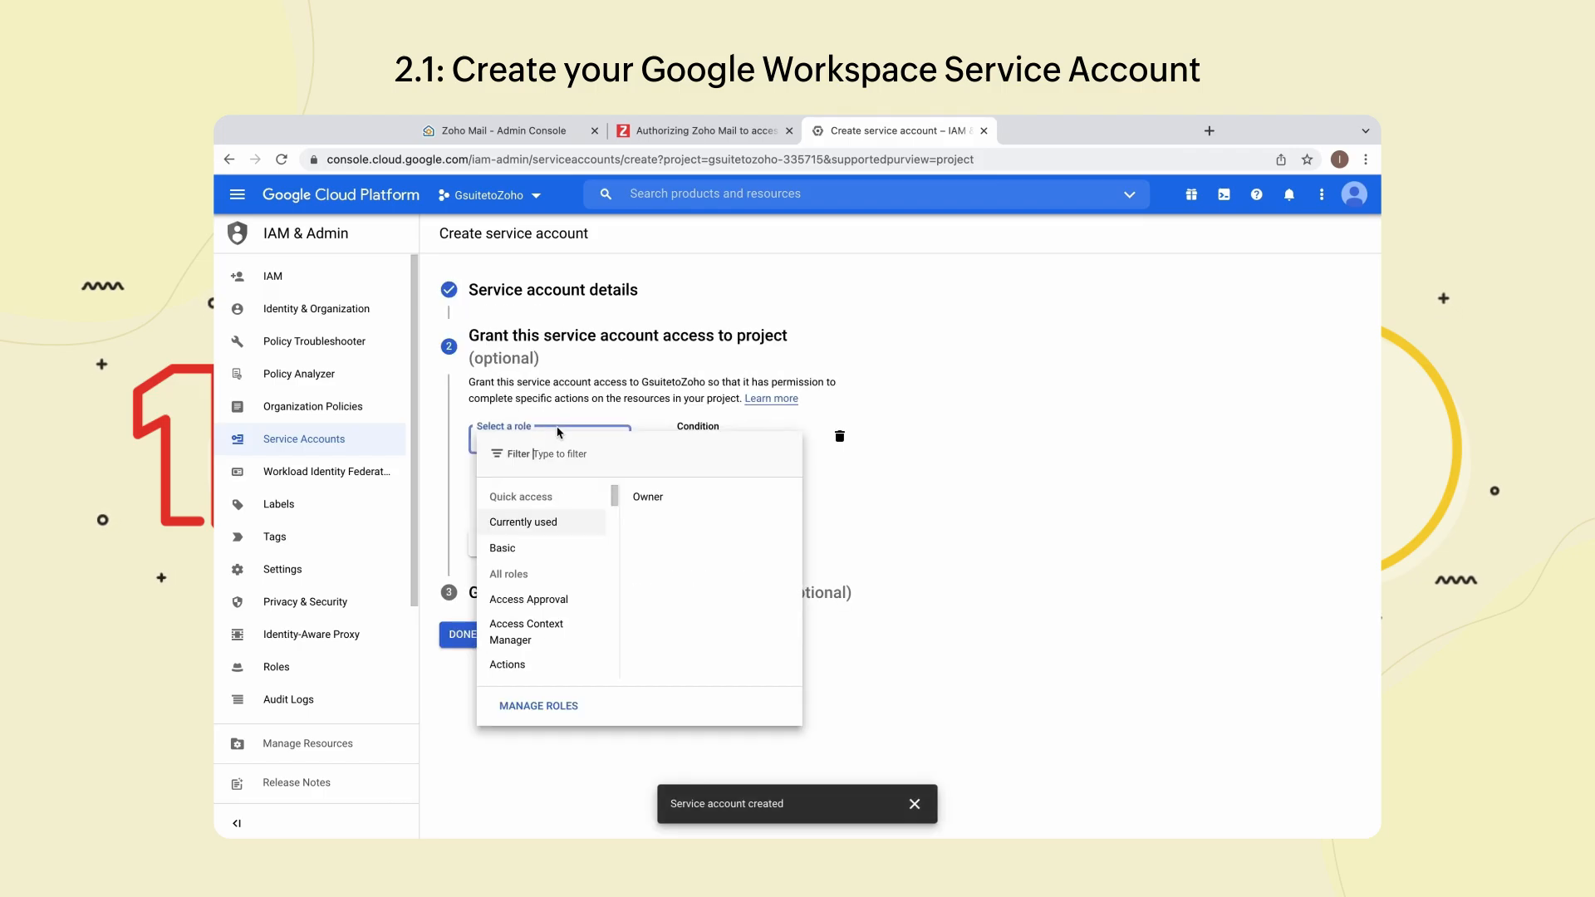
click(641, 499)
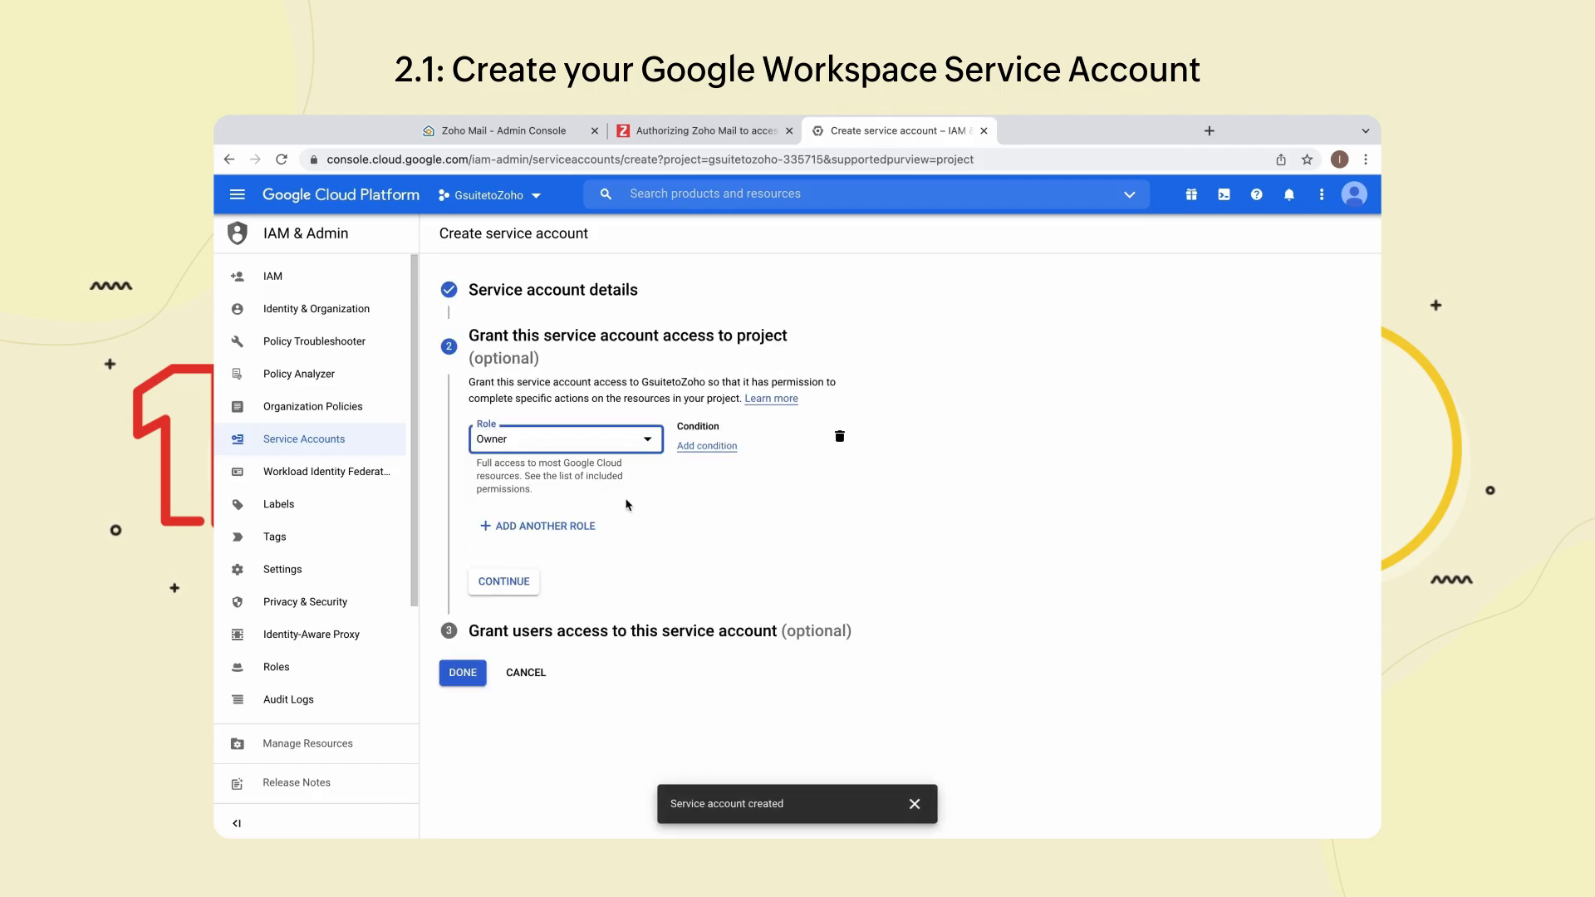
click(522, 579)
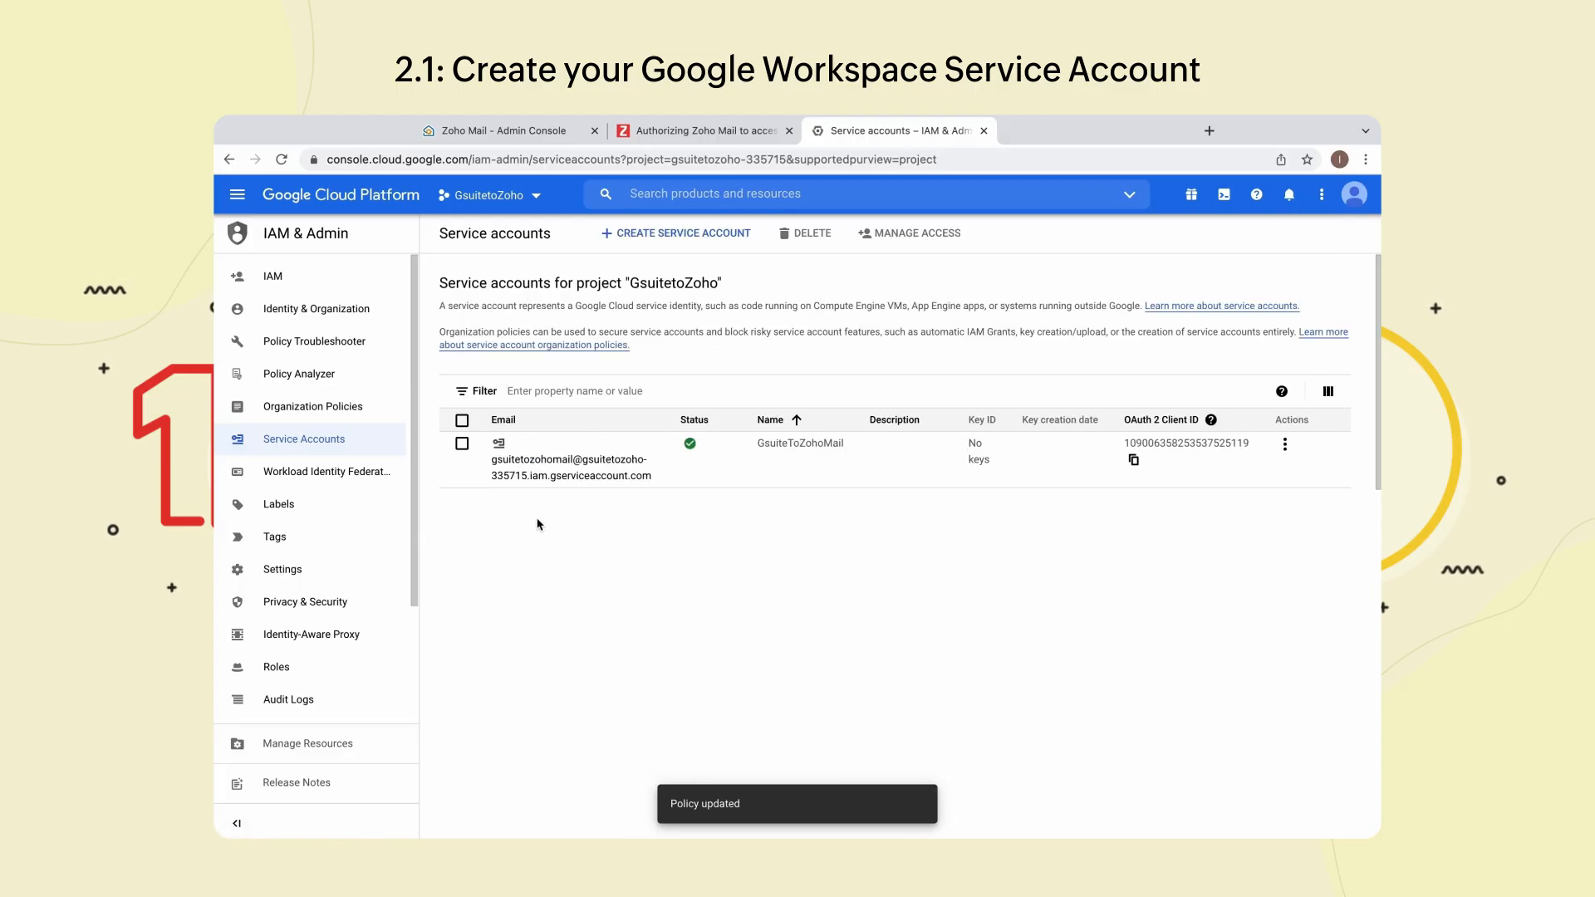
- Open GsuiteToZohoMail's details, note its email and unique ID, and go to its Keys page
click(561, 476)
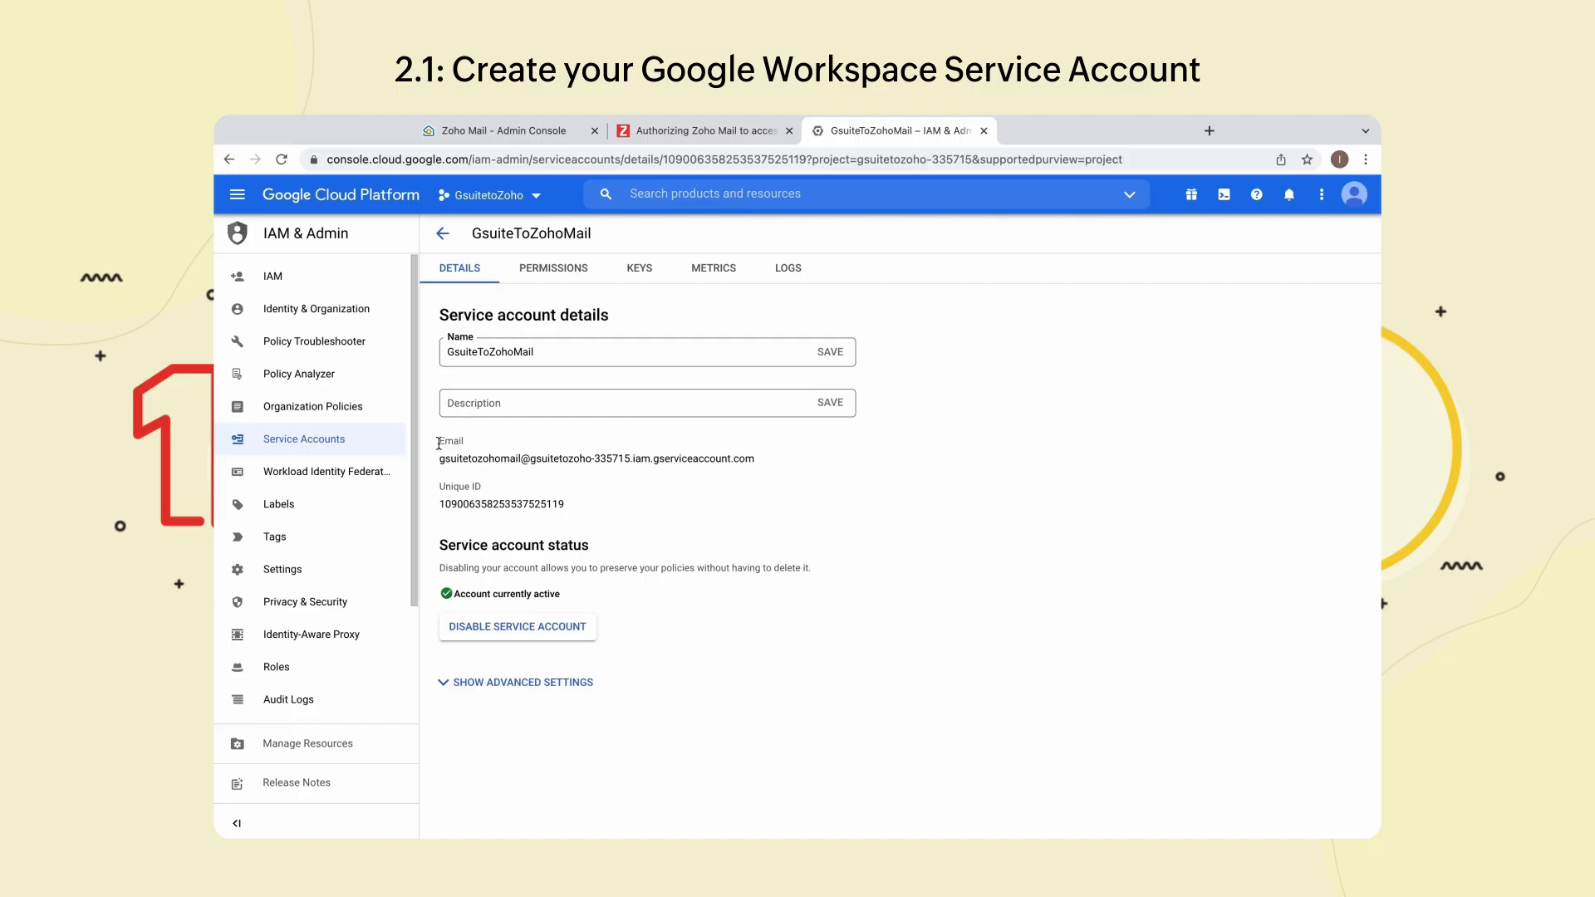
drag(439, 444, 616, 504)
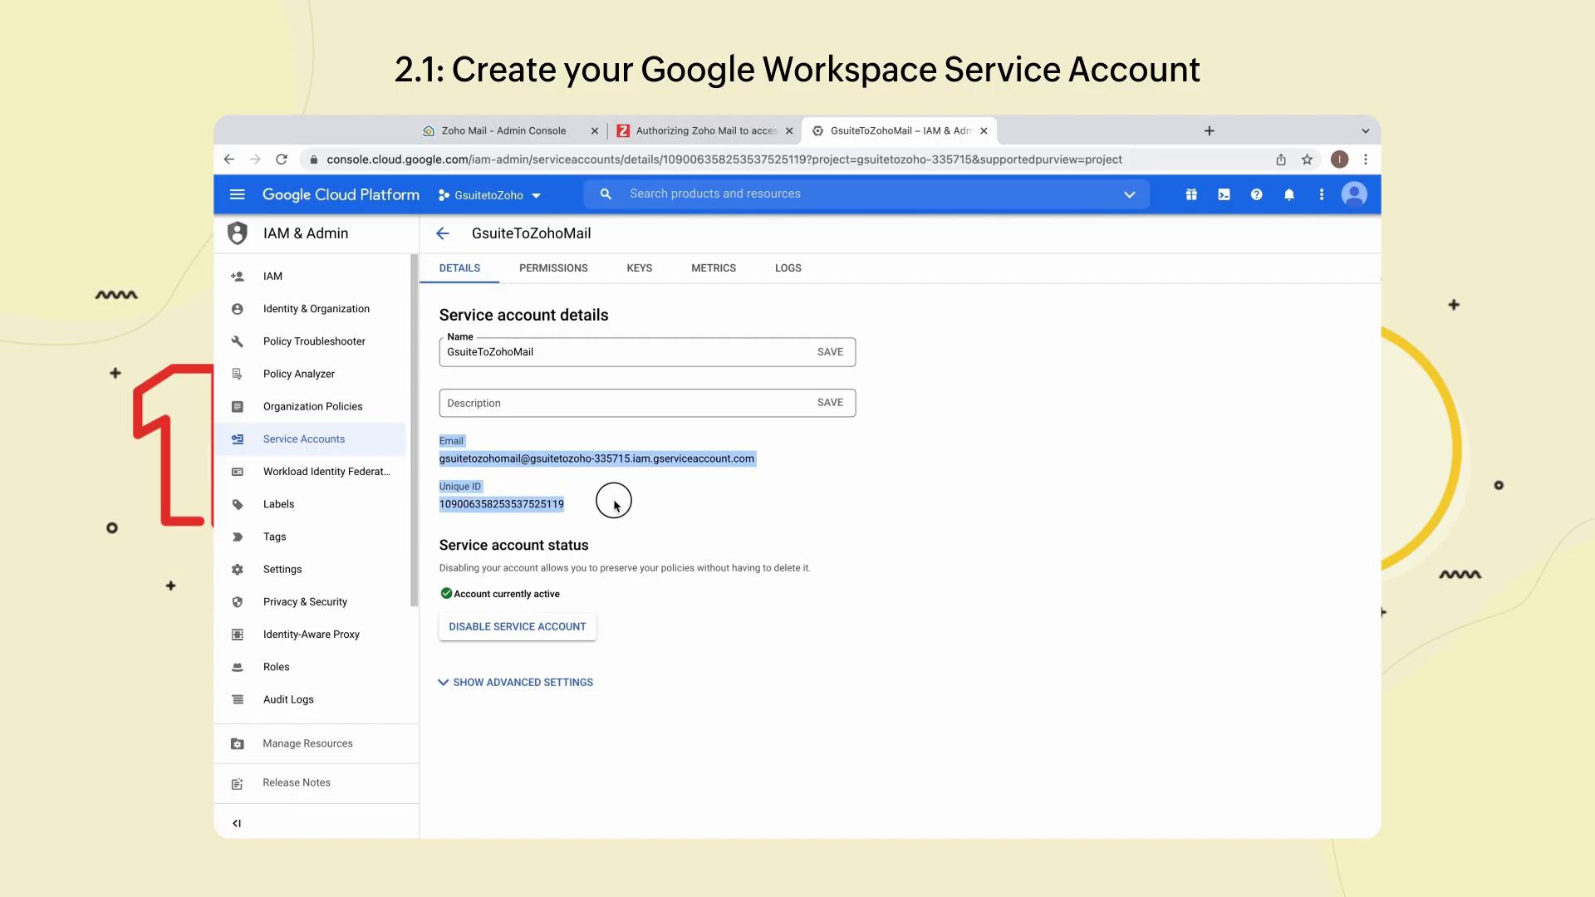
click(615, 503)
click(639, 270)
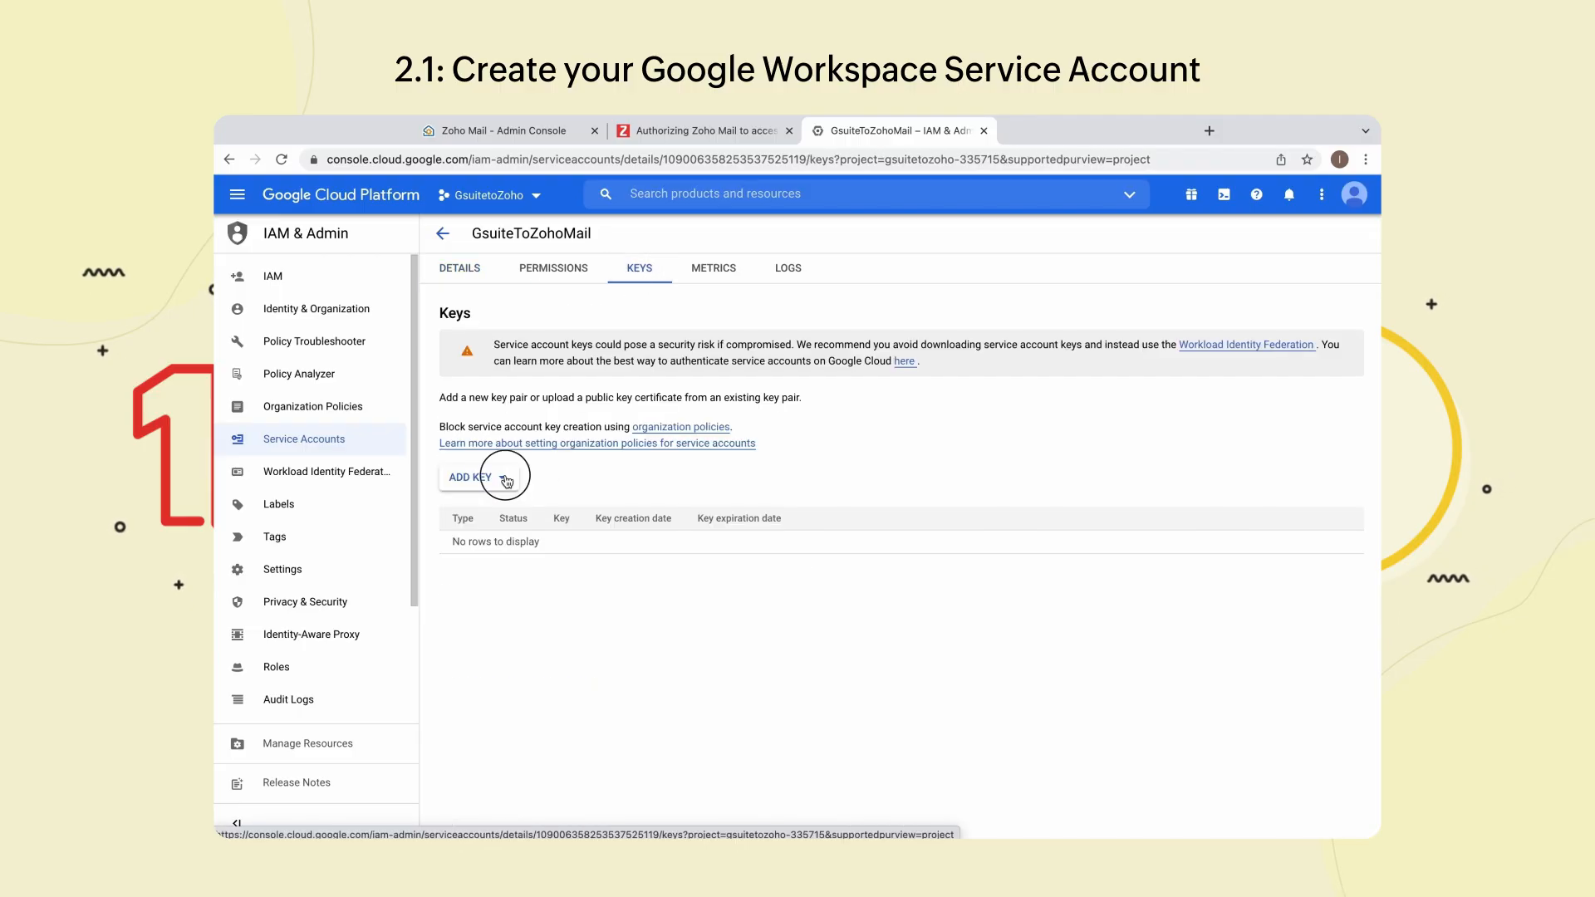
- Create and download a new P12 private key for GsuiteToZohoMail
click(504, 478)
click(515, 510)
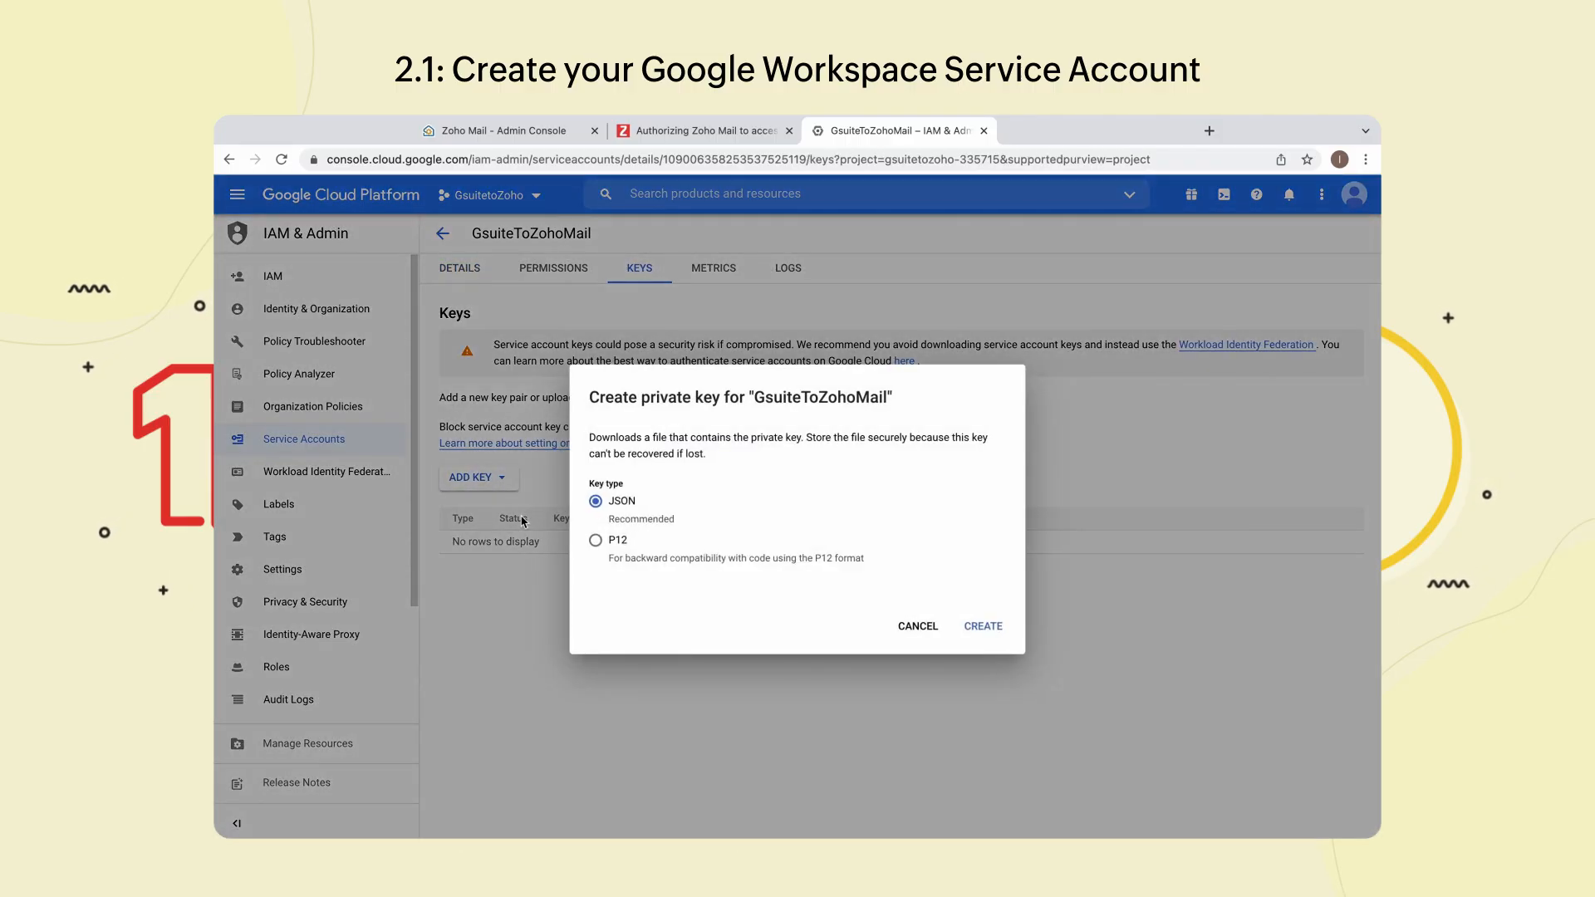
click(595, 542)
click(977, 628)
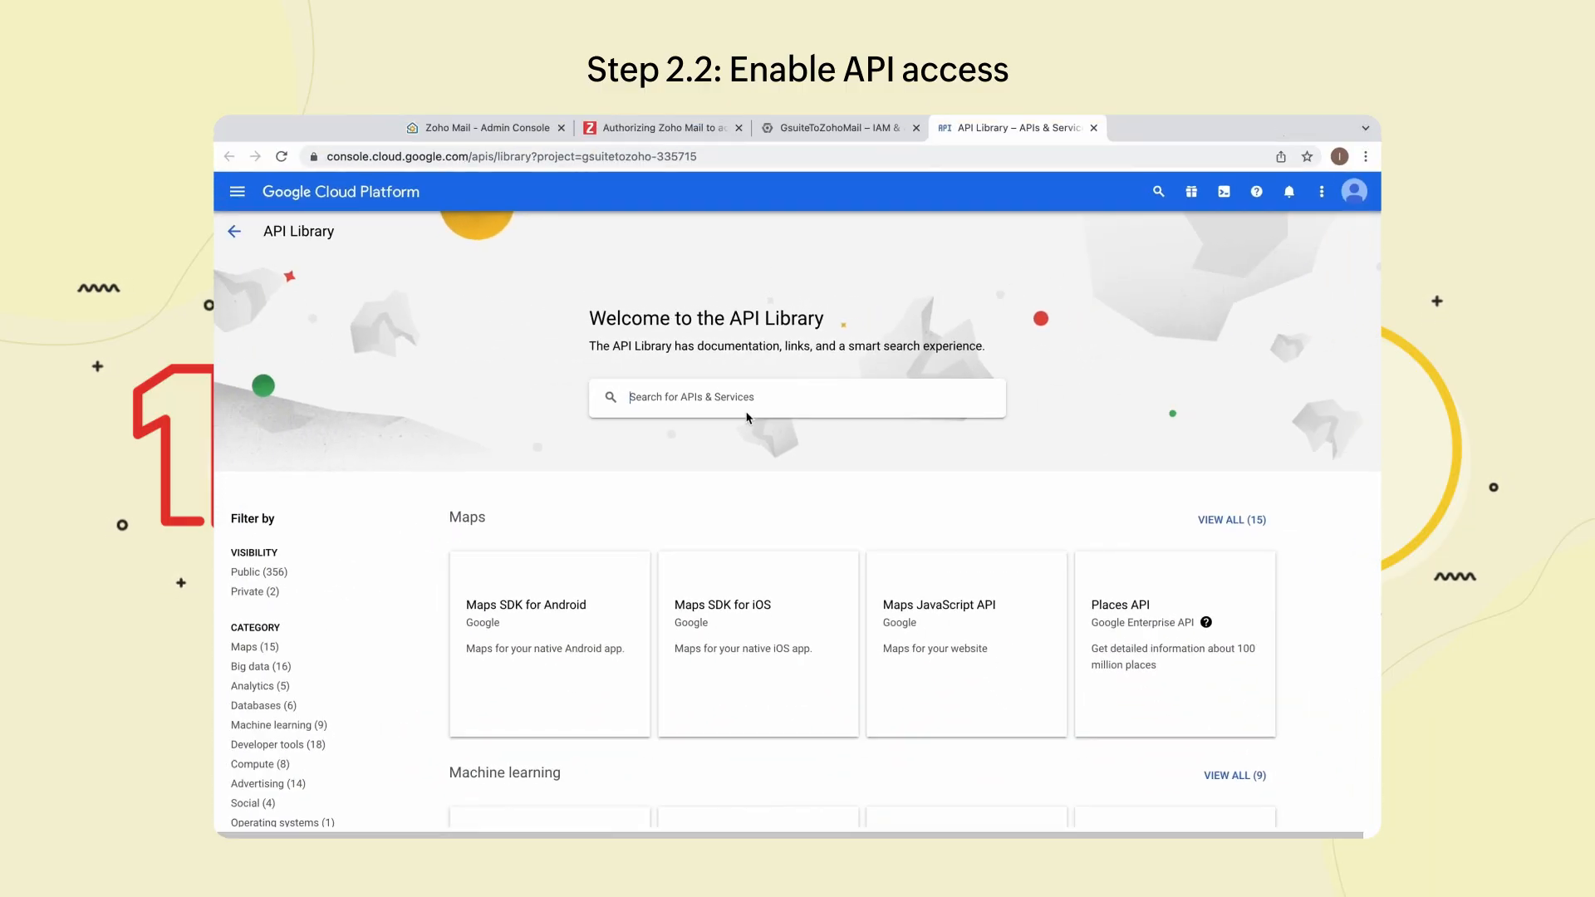
- Find and enable the Gmail API and the Google Calendar API in the API Library
text(Gmail API)
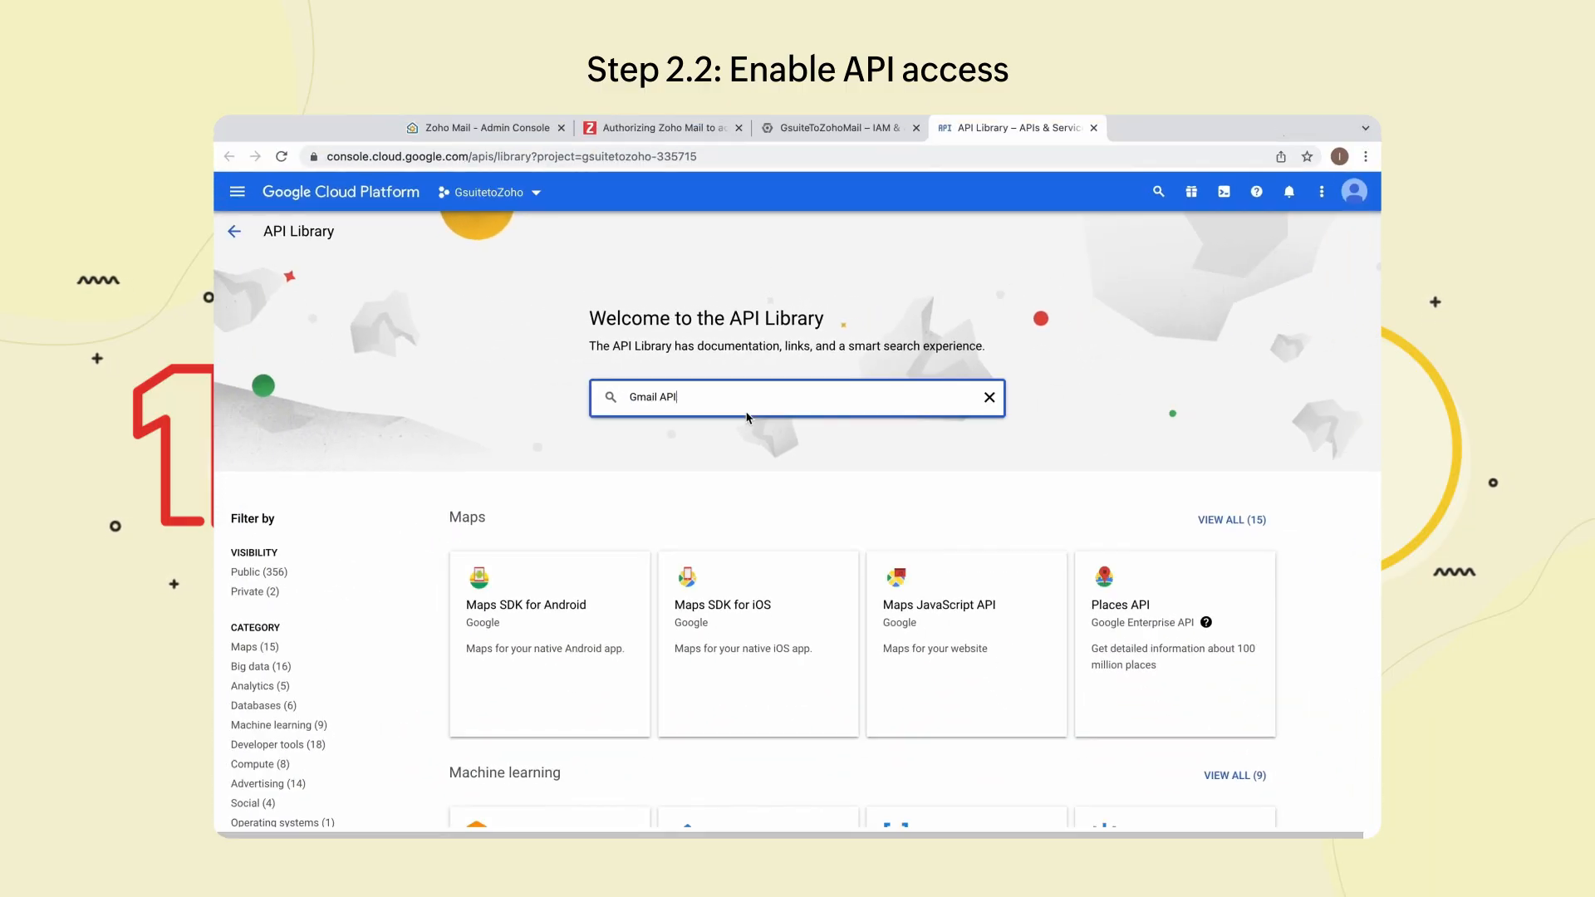
click(841, 428)
click(403, 400)
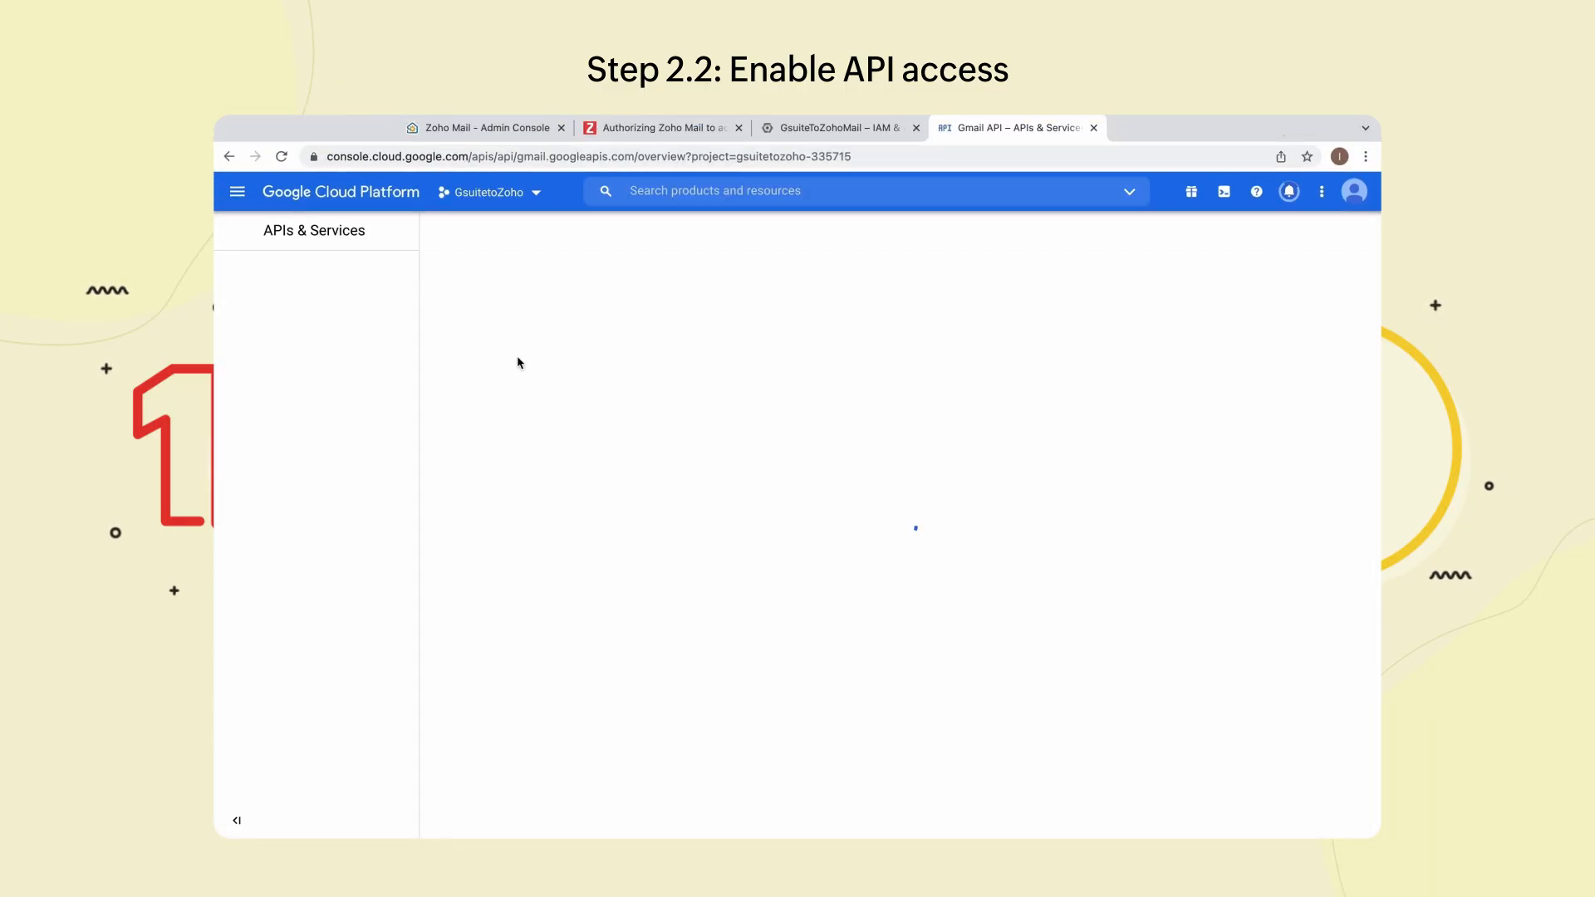
click(733, 193)
text(Google Calendar API)
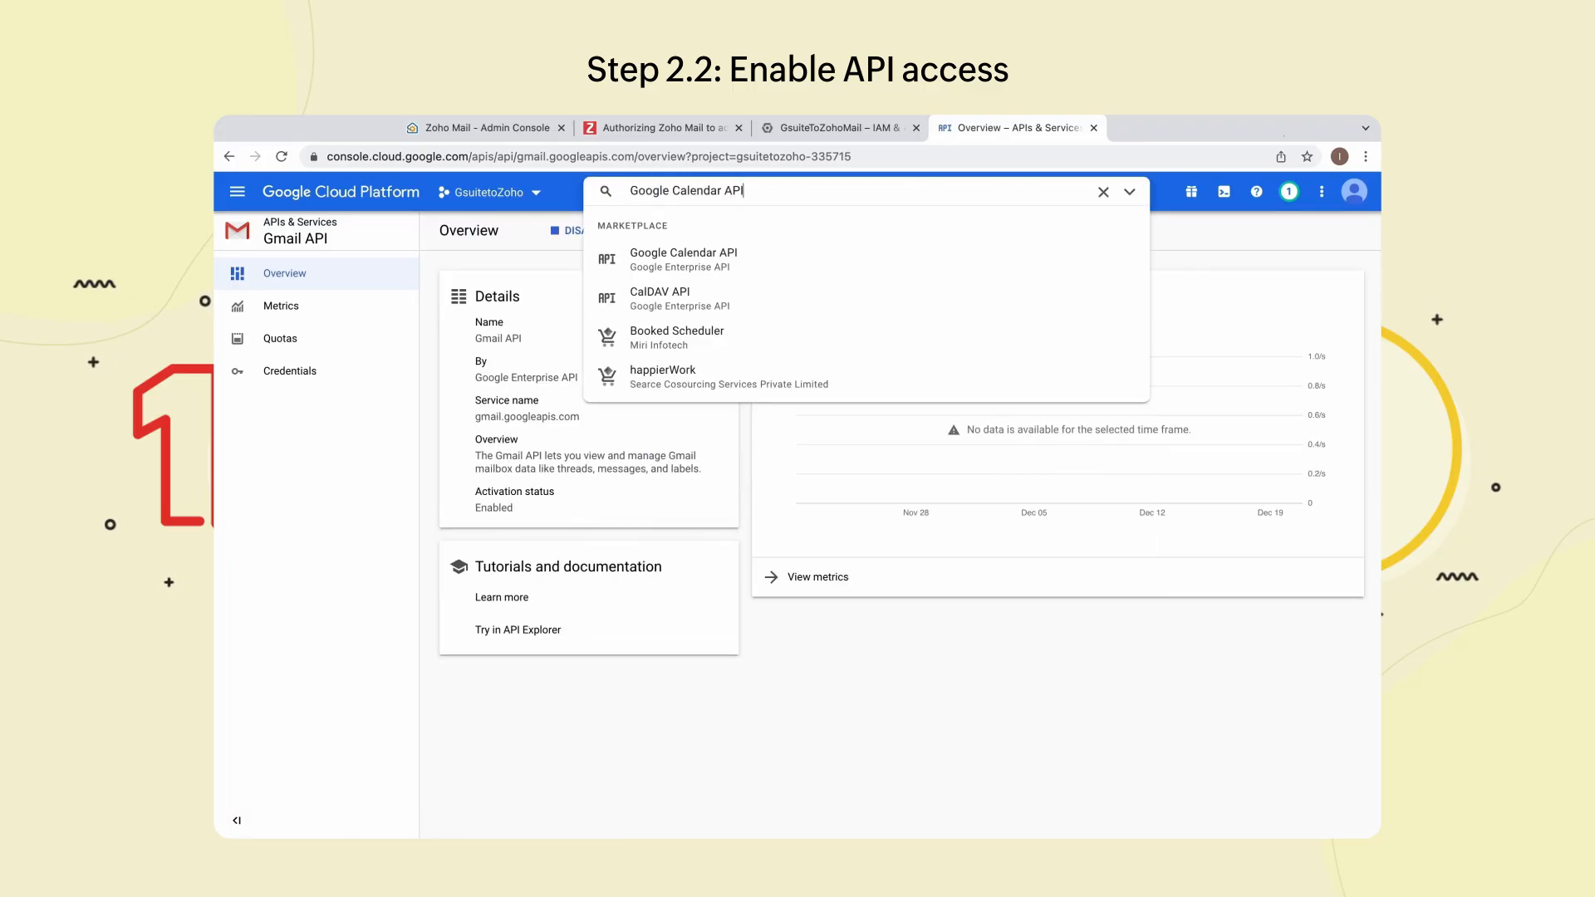
click(676, 258)
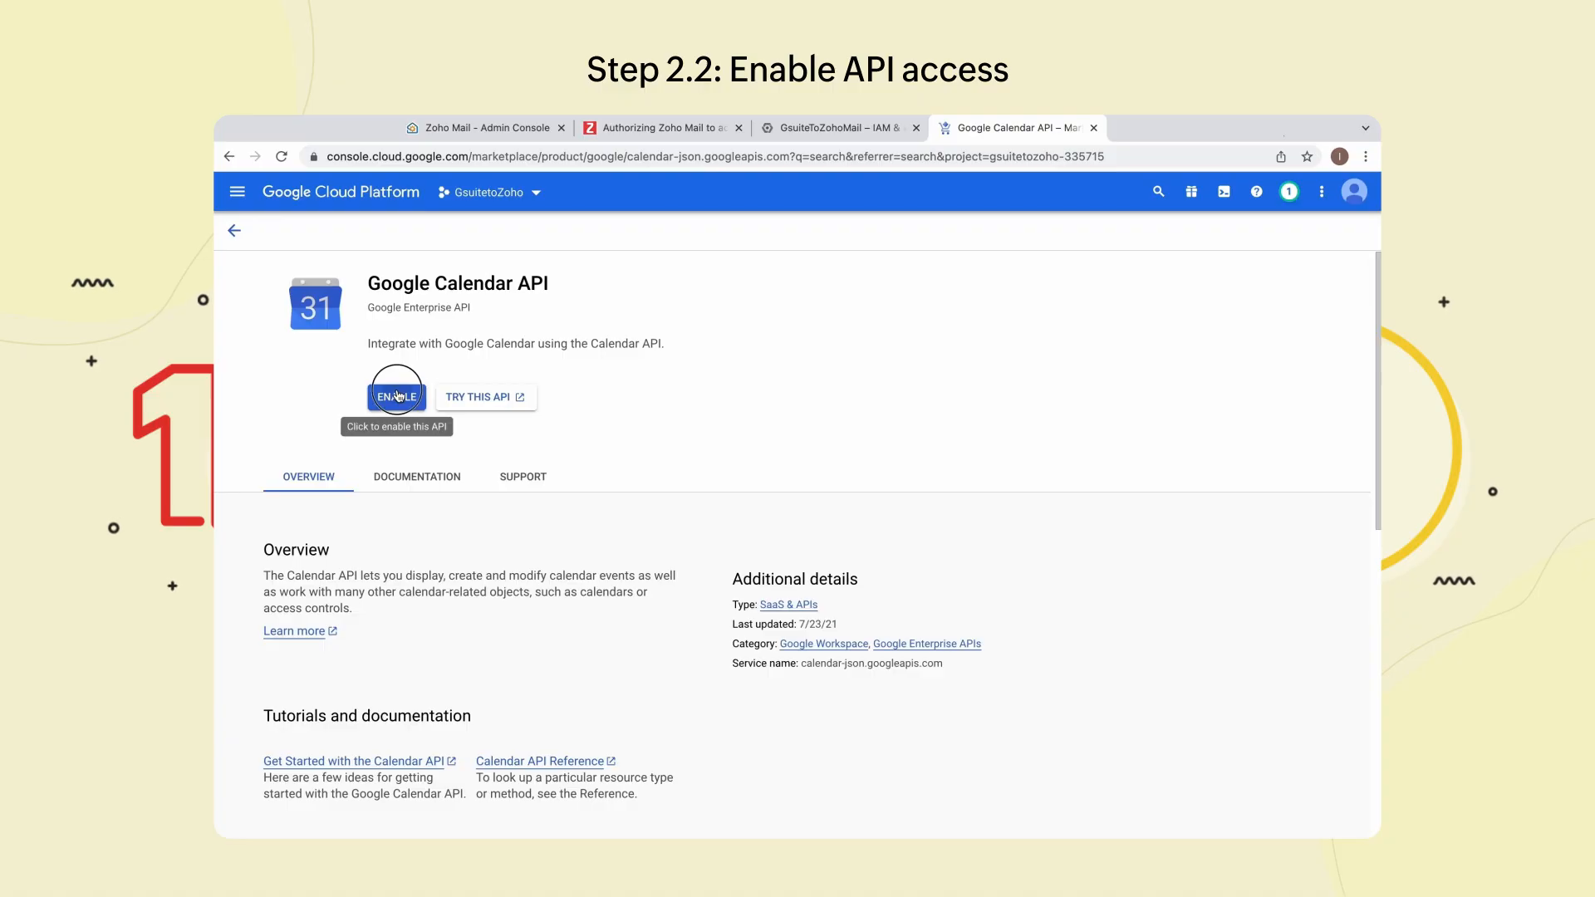
click(394, 395)
click(757, 195)
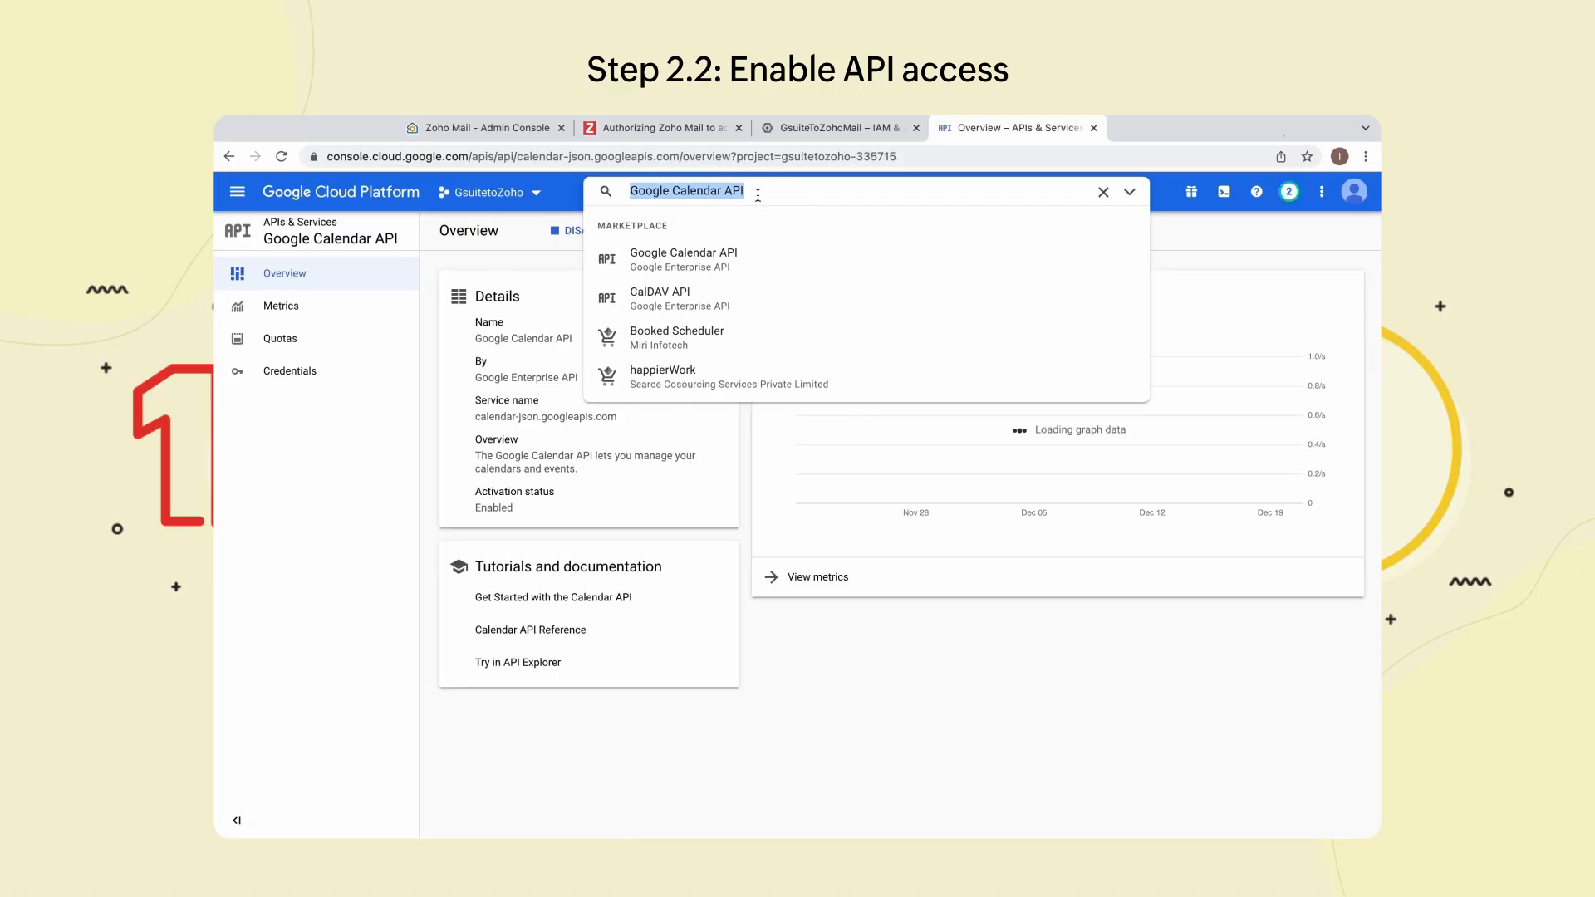
- Search for and enable the Contacts API and the CalDAV API
text(Contacts API)
key(Return)
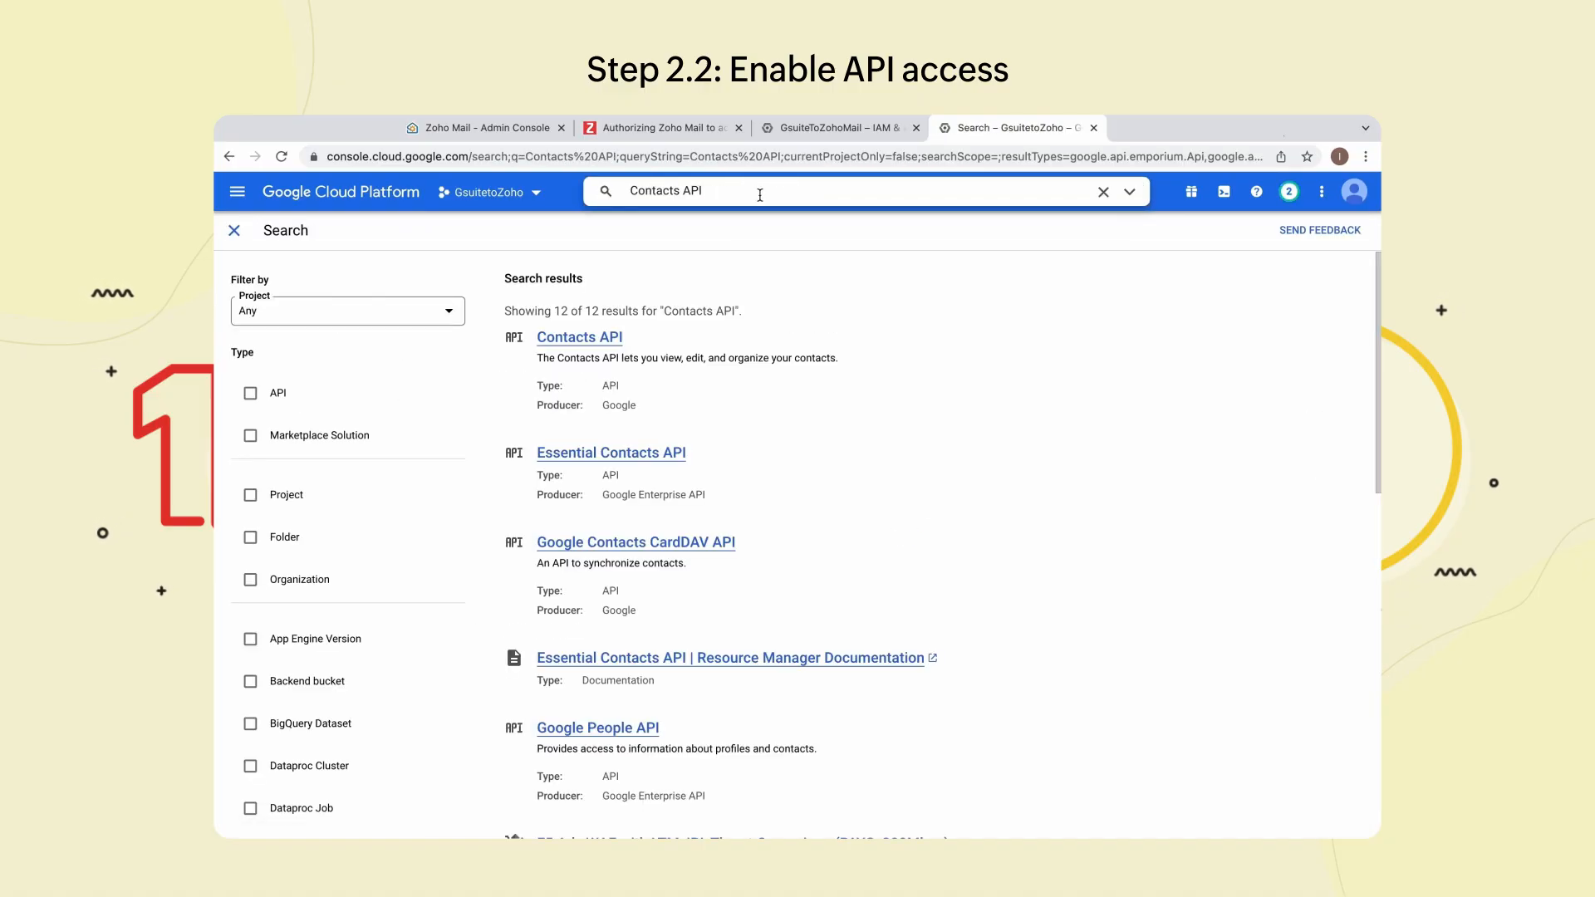
click(593, 338)
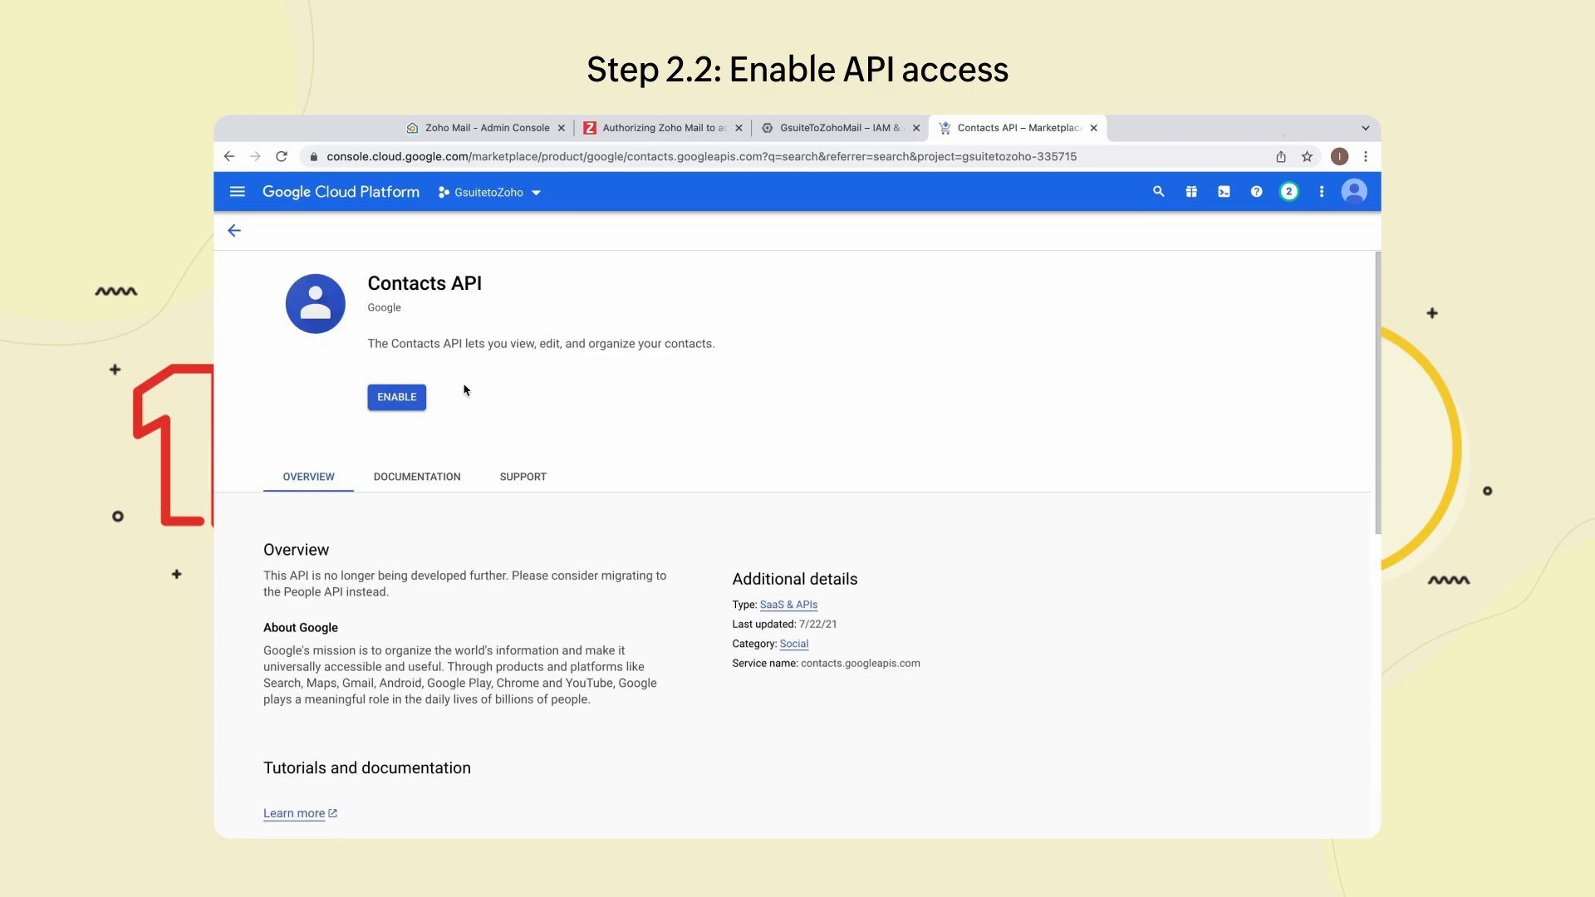
click(331, 397)
click(750, 195)
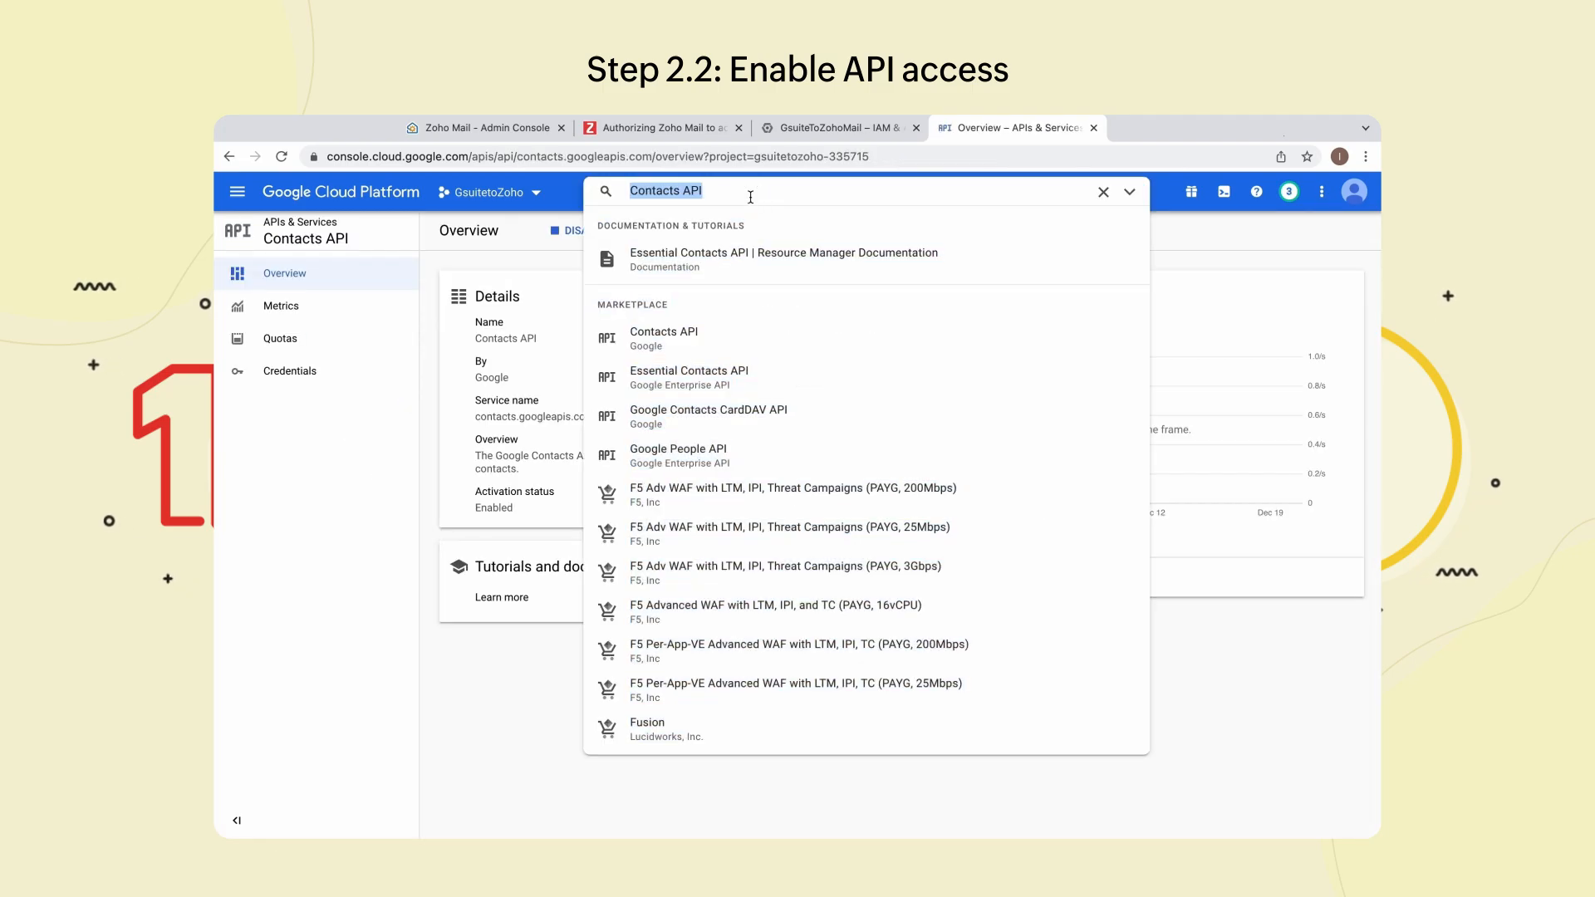
text(CalDAV API)
key(Return)
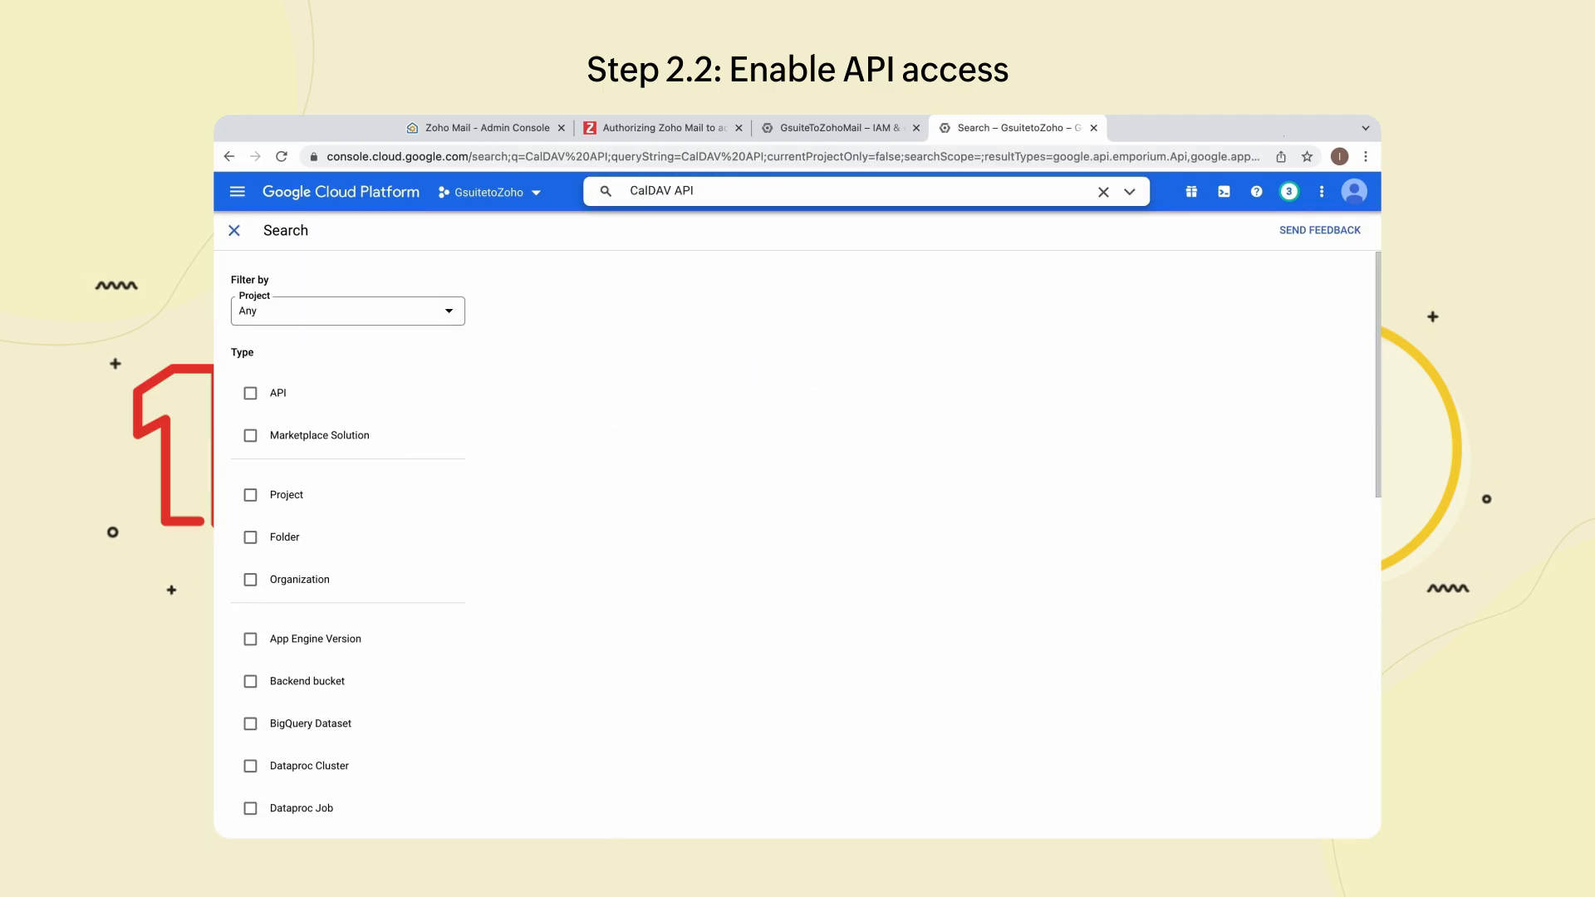
click(689, 249)
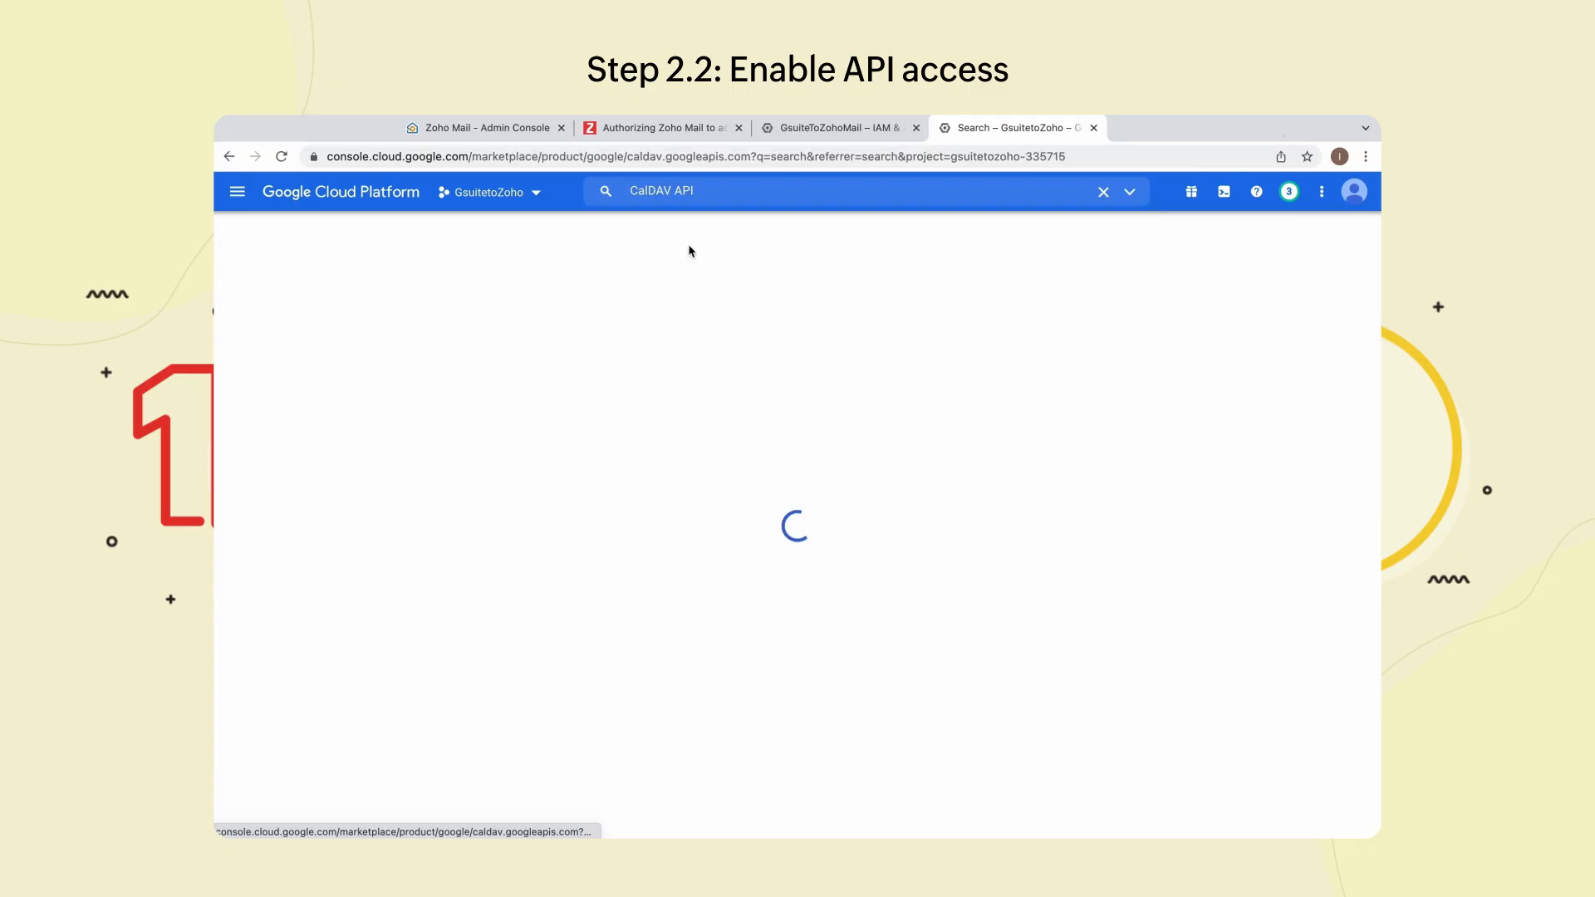
click(328, 396)
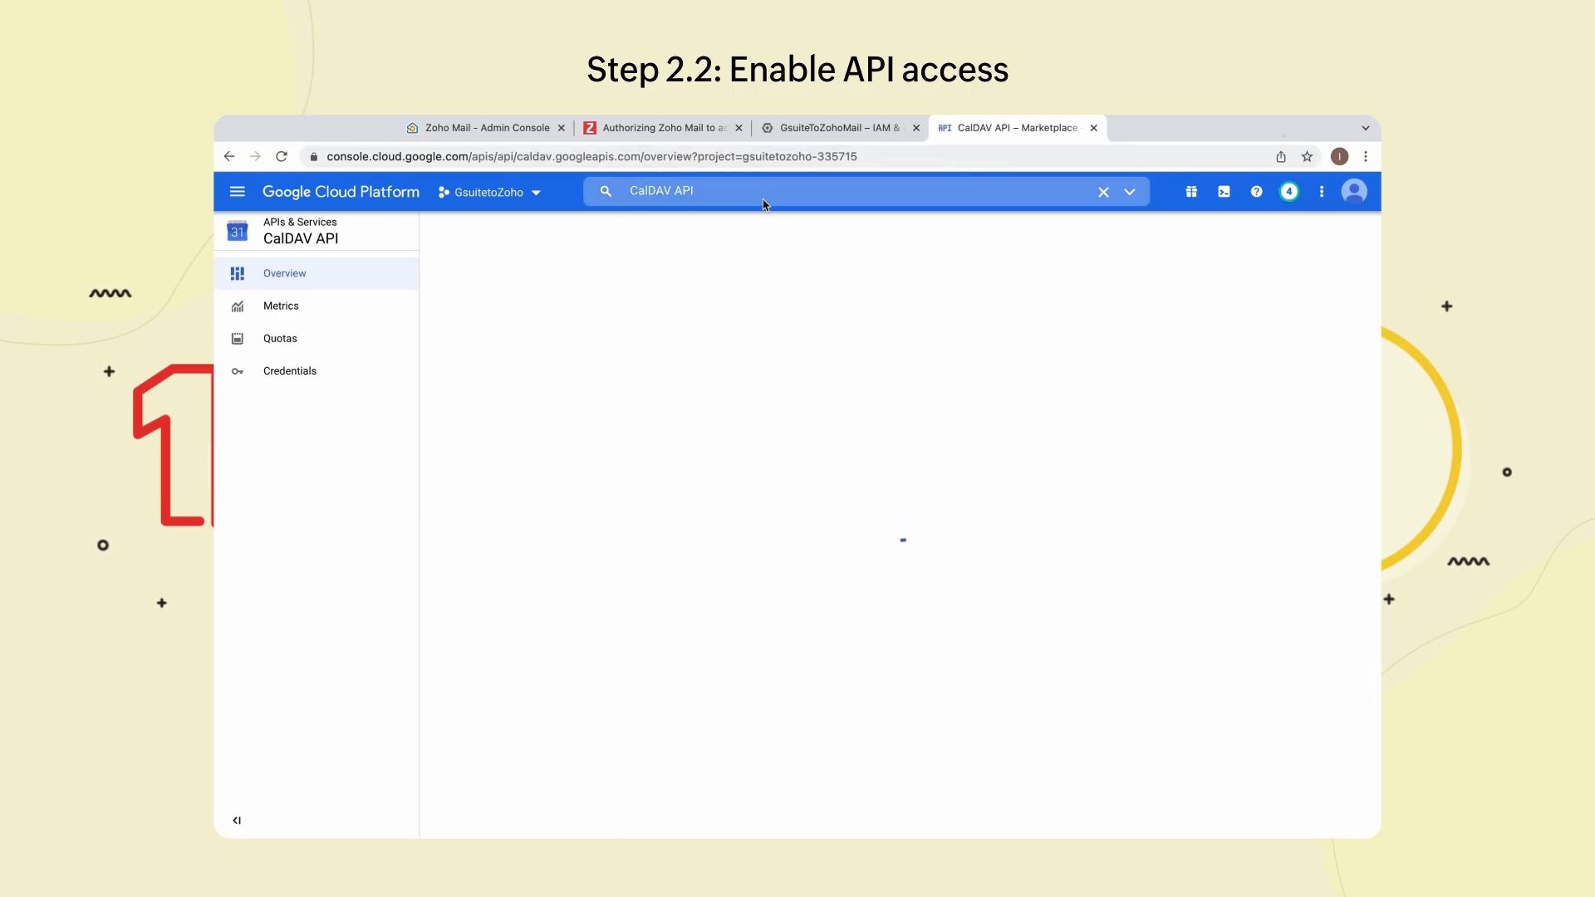
- Enable the Admin SDK API, then search for and open the Google People API page
click(764, 199)
key(BackSpace)
text(Admin SDK)
key(Return)
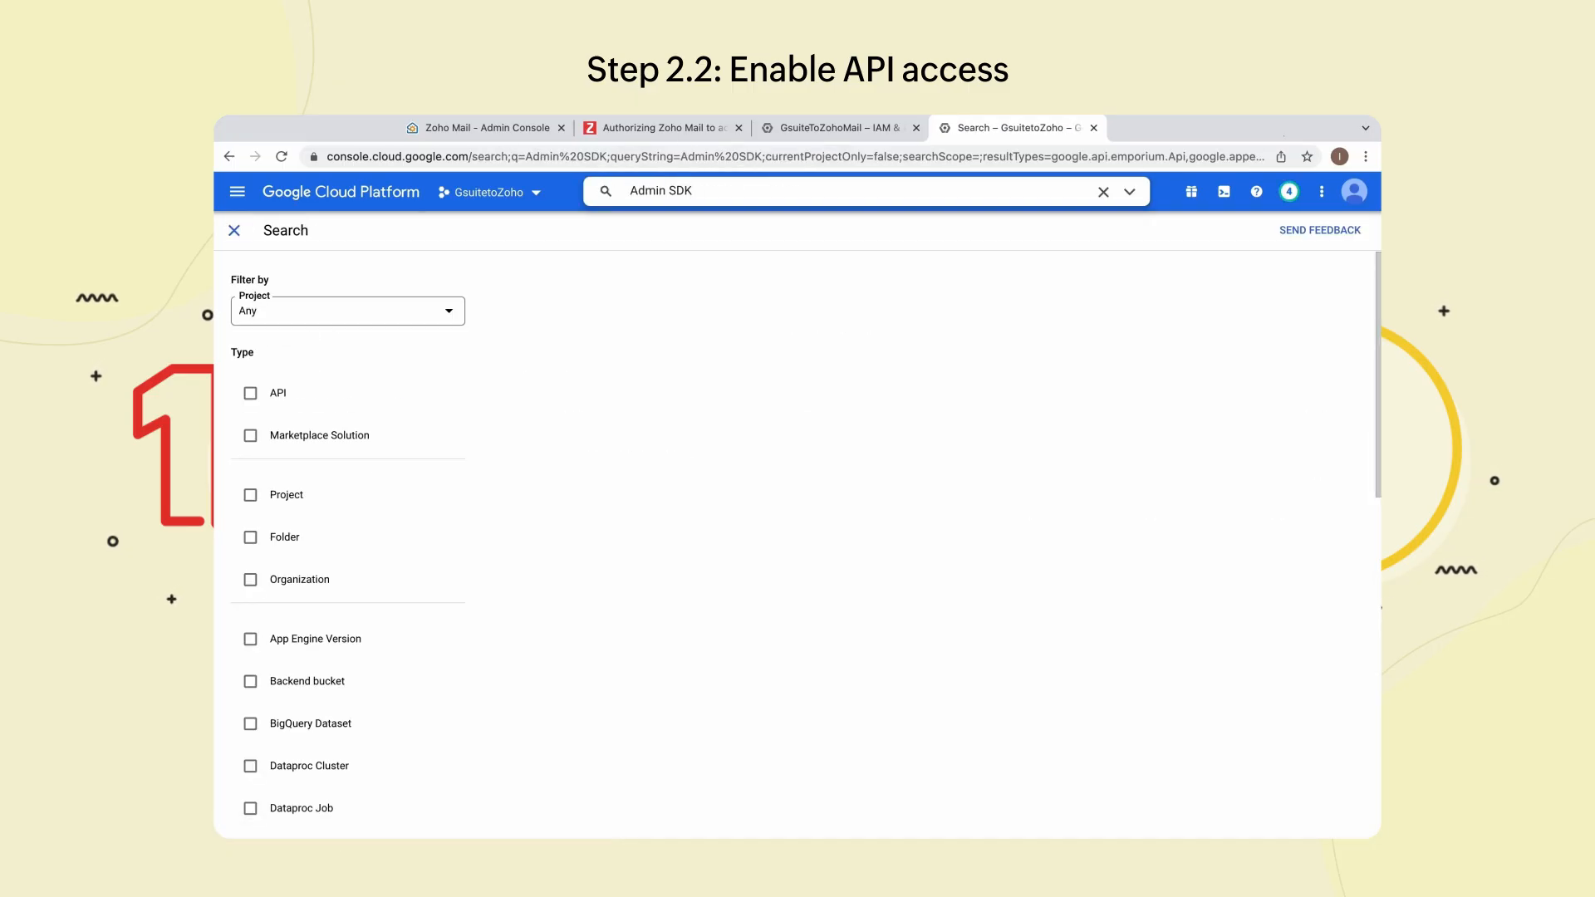
click(619, 336)
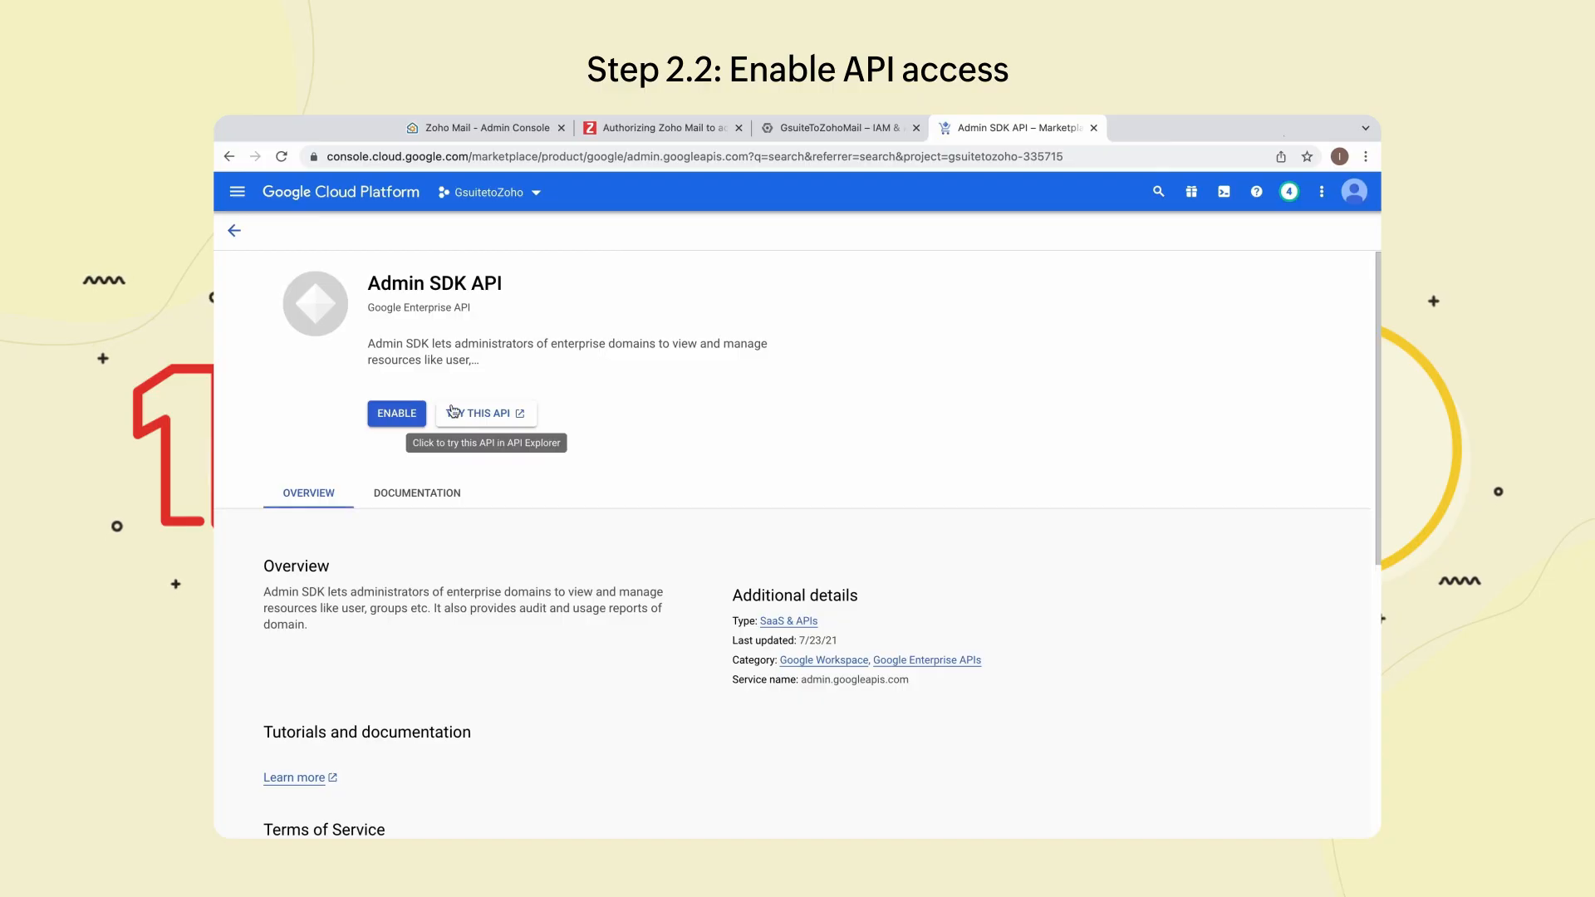
click(396, 412)
click(768, 190)
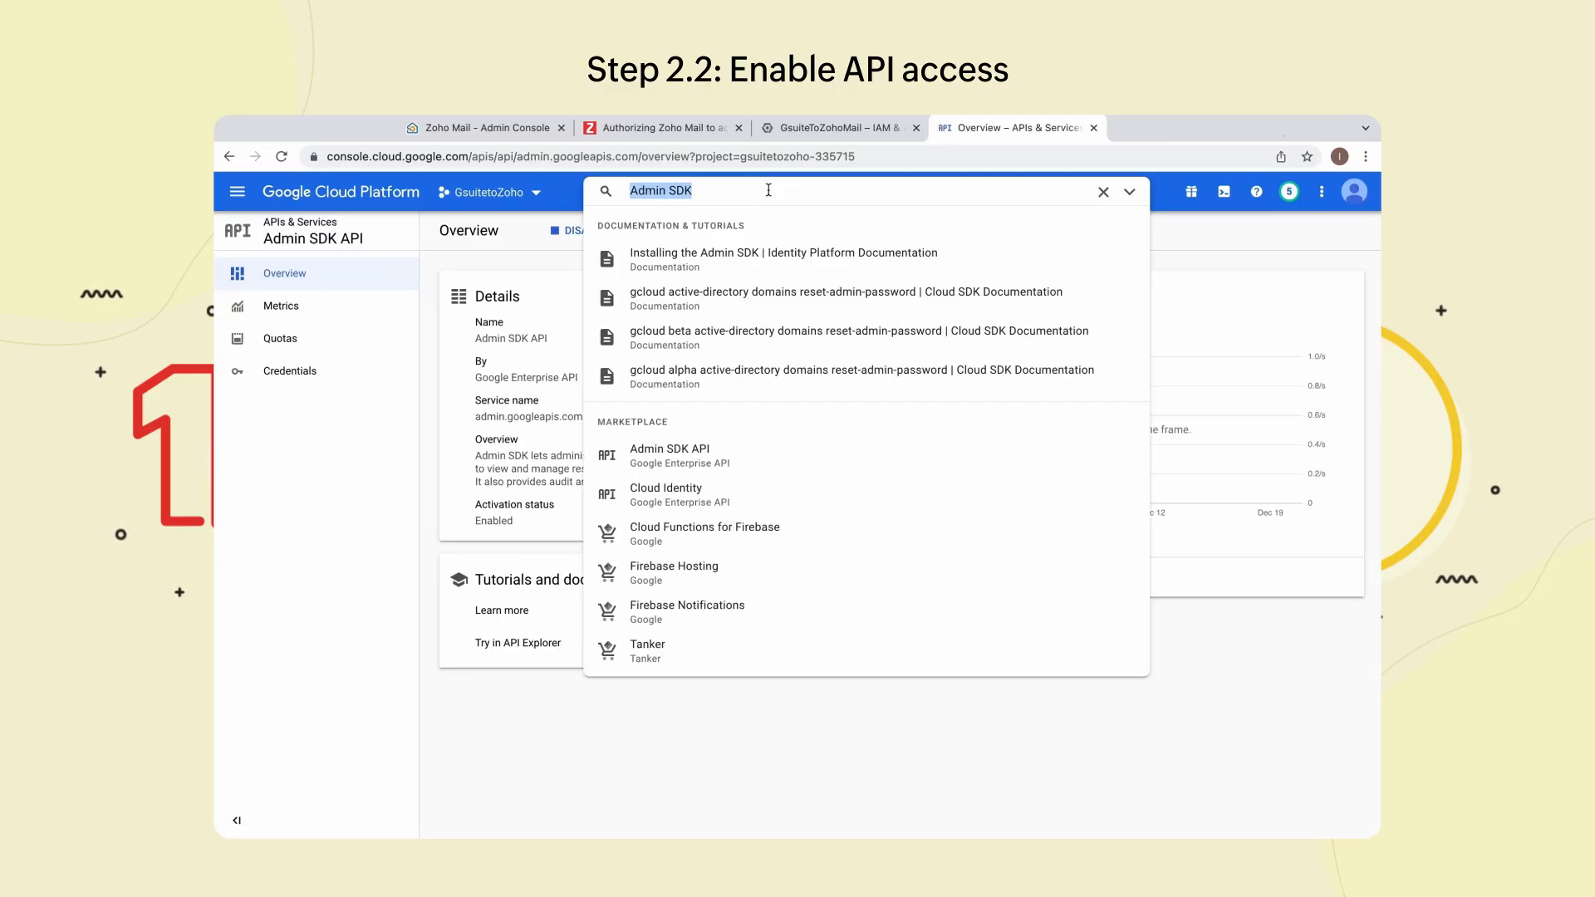
text(Google People API)
key(Return)
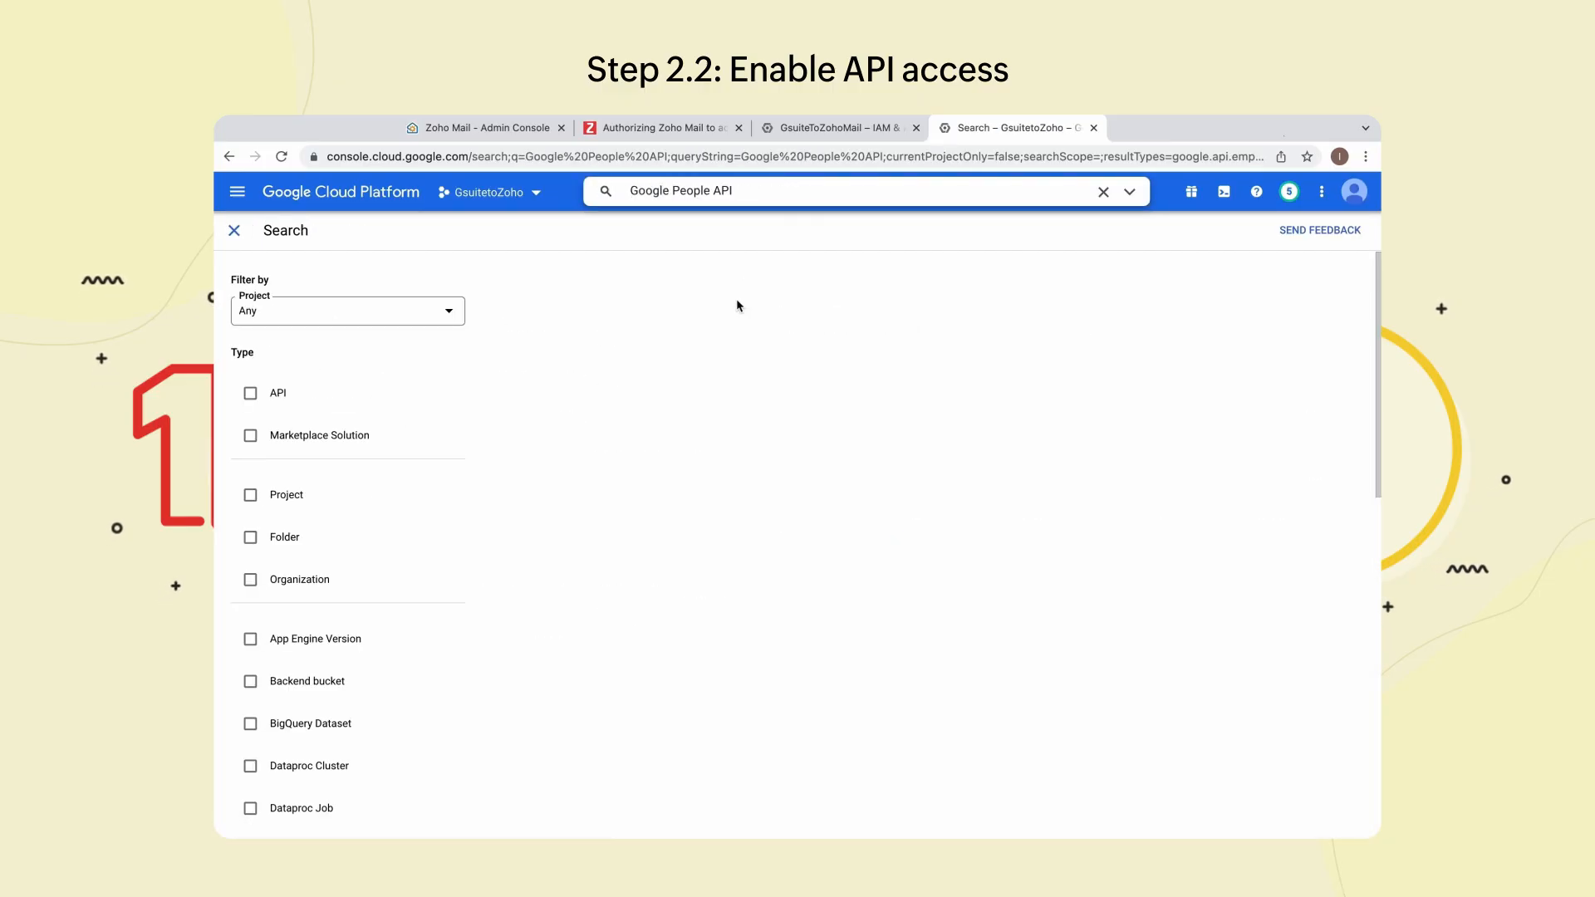
click(840, 192)
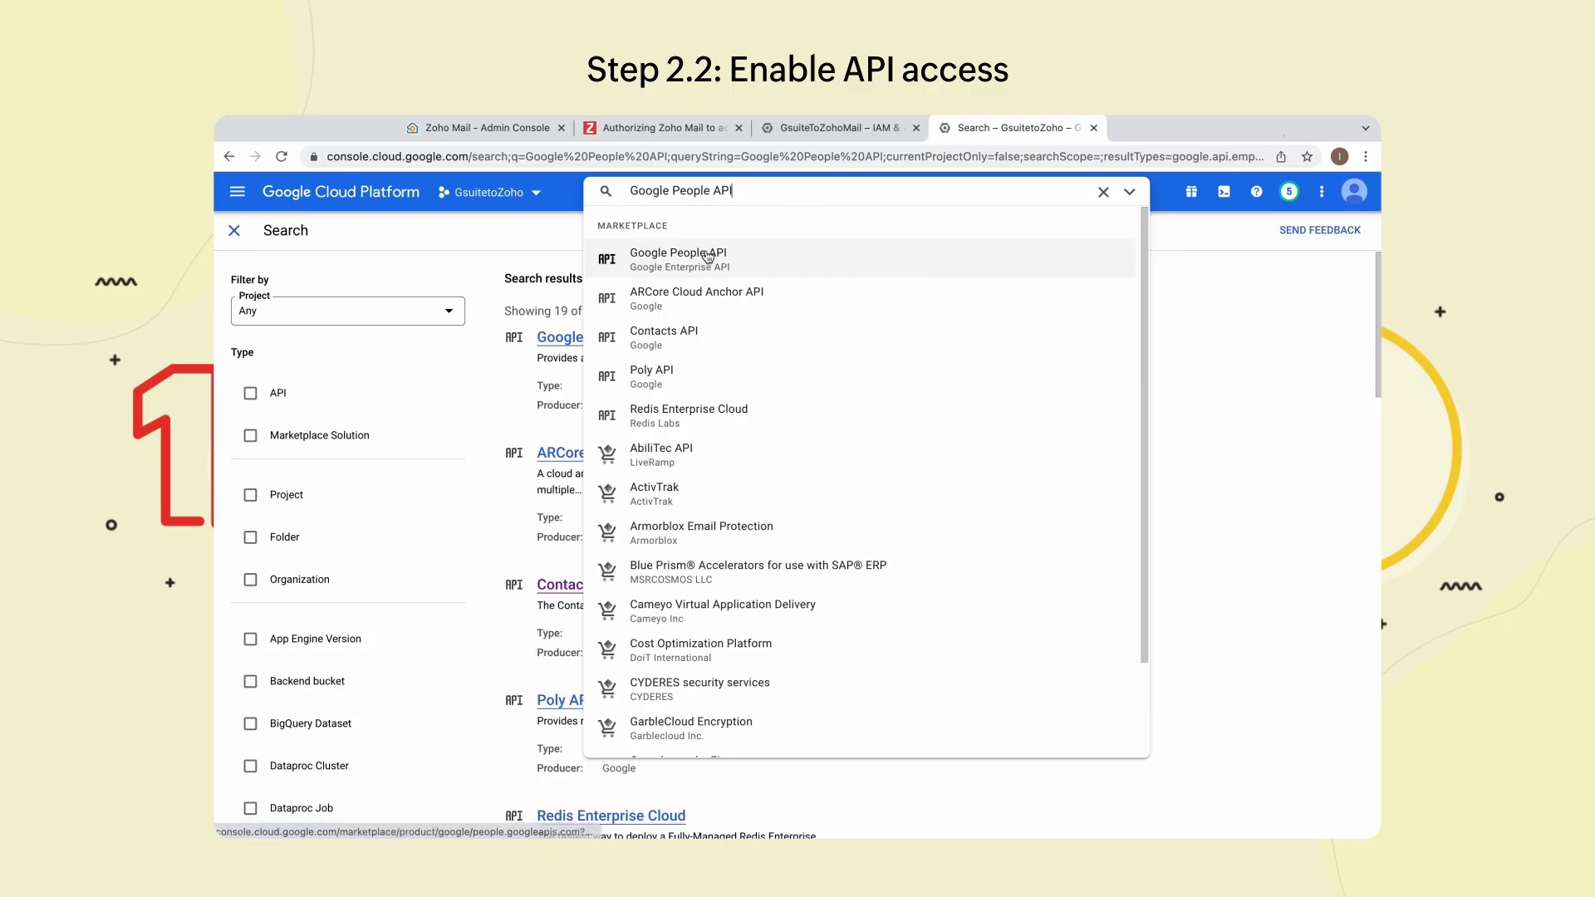
click(681, 253)
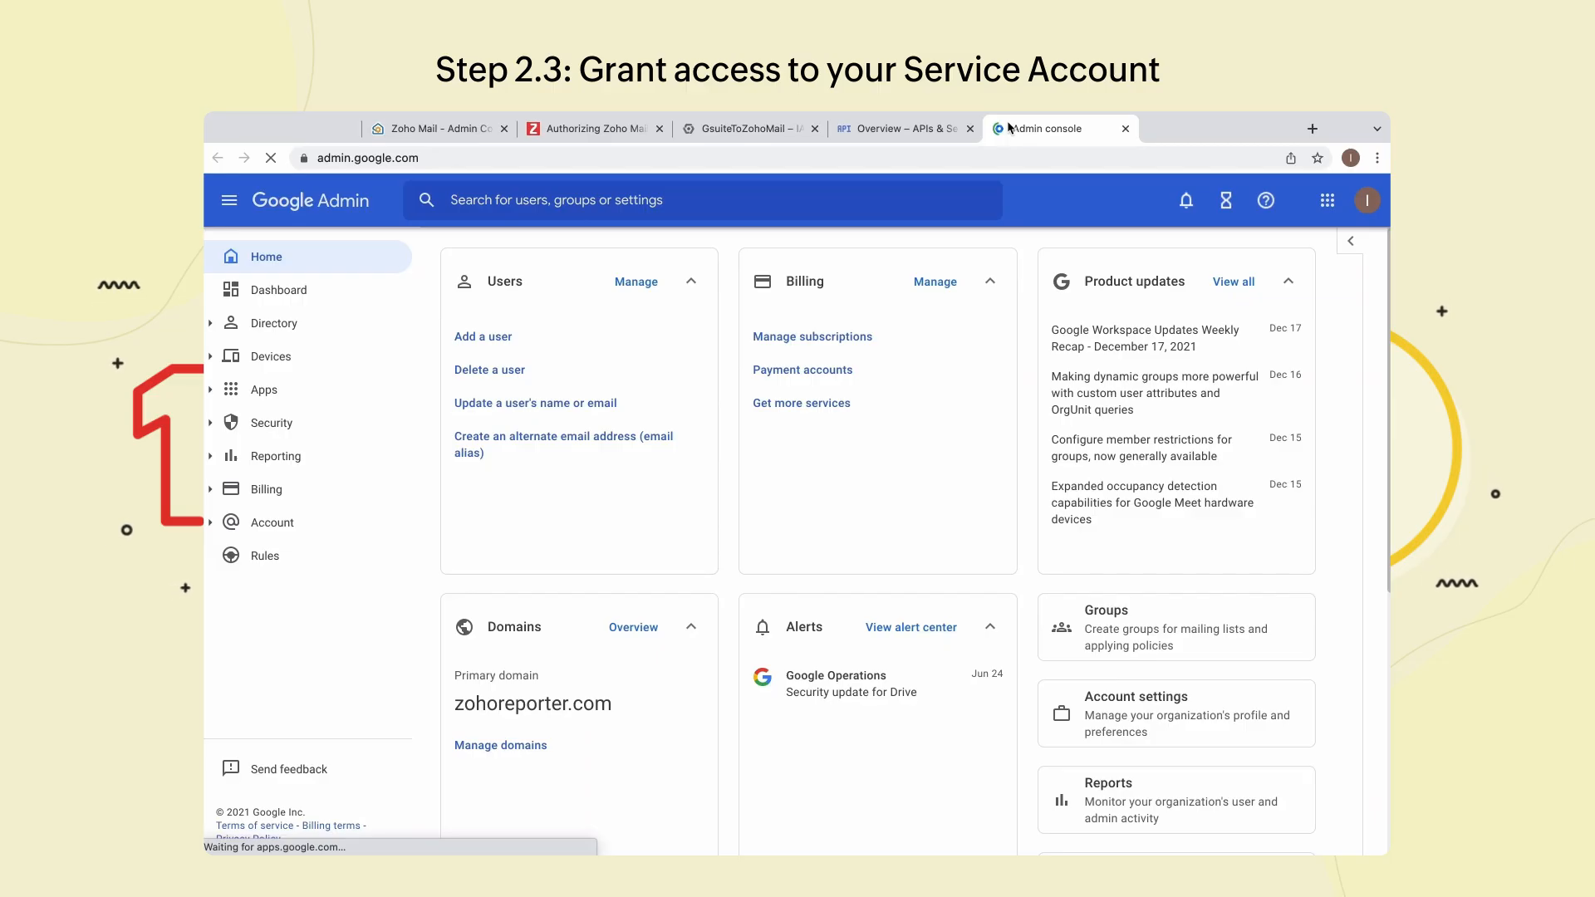
- Go to Security > Access and data control > API controls and start a new domain-wide delegation client
click(249, 425)
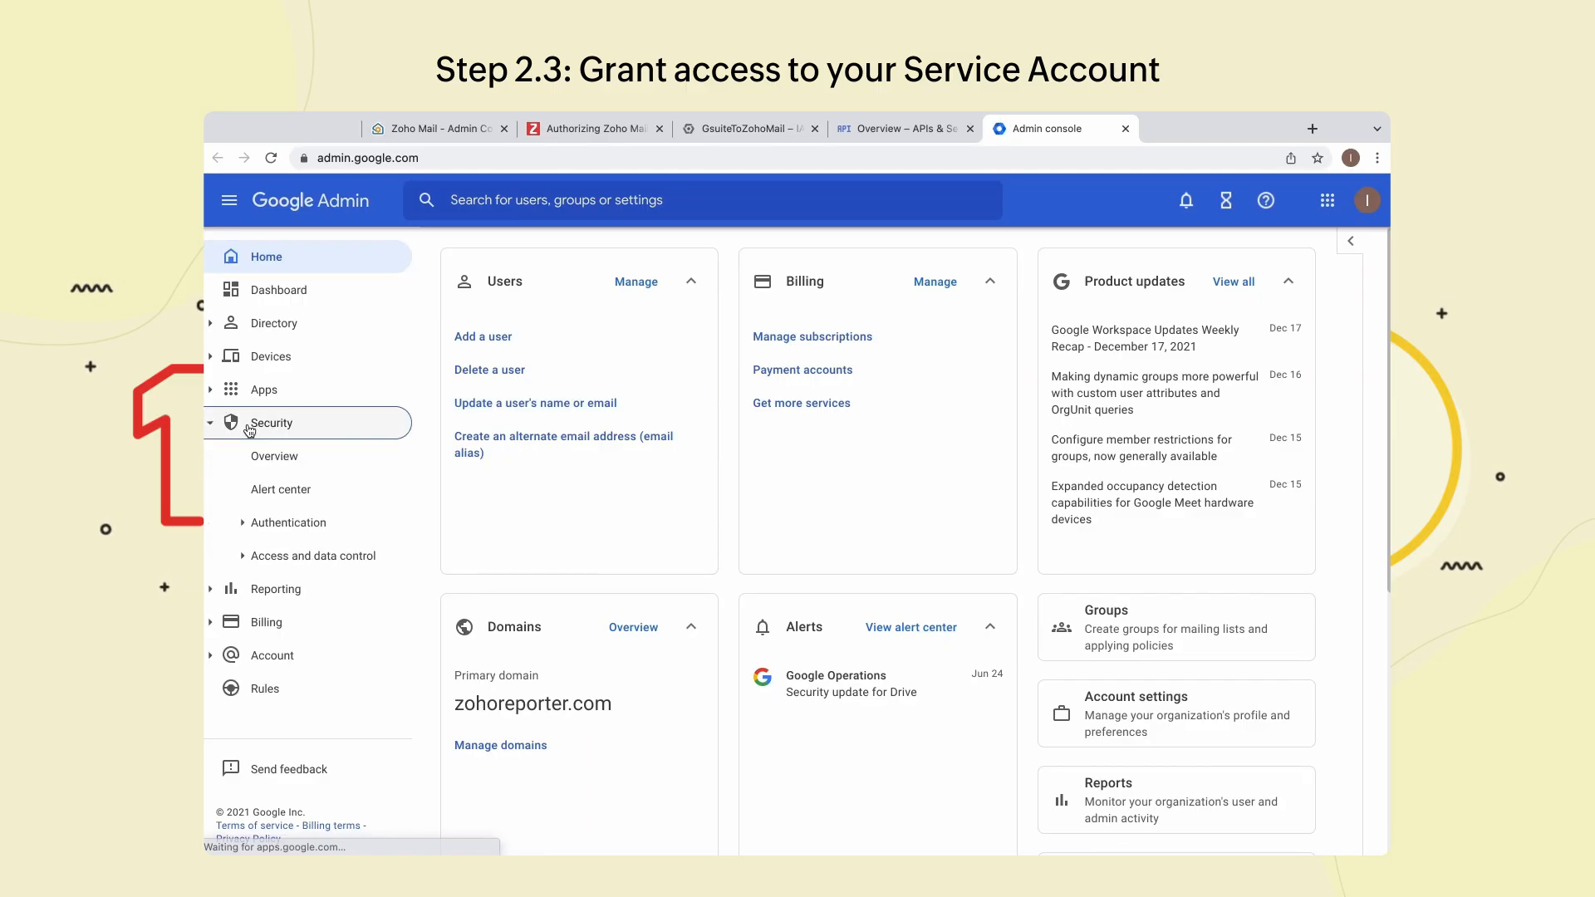
click(309, 556)
click(309, 591)
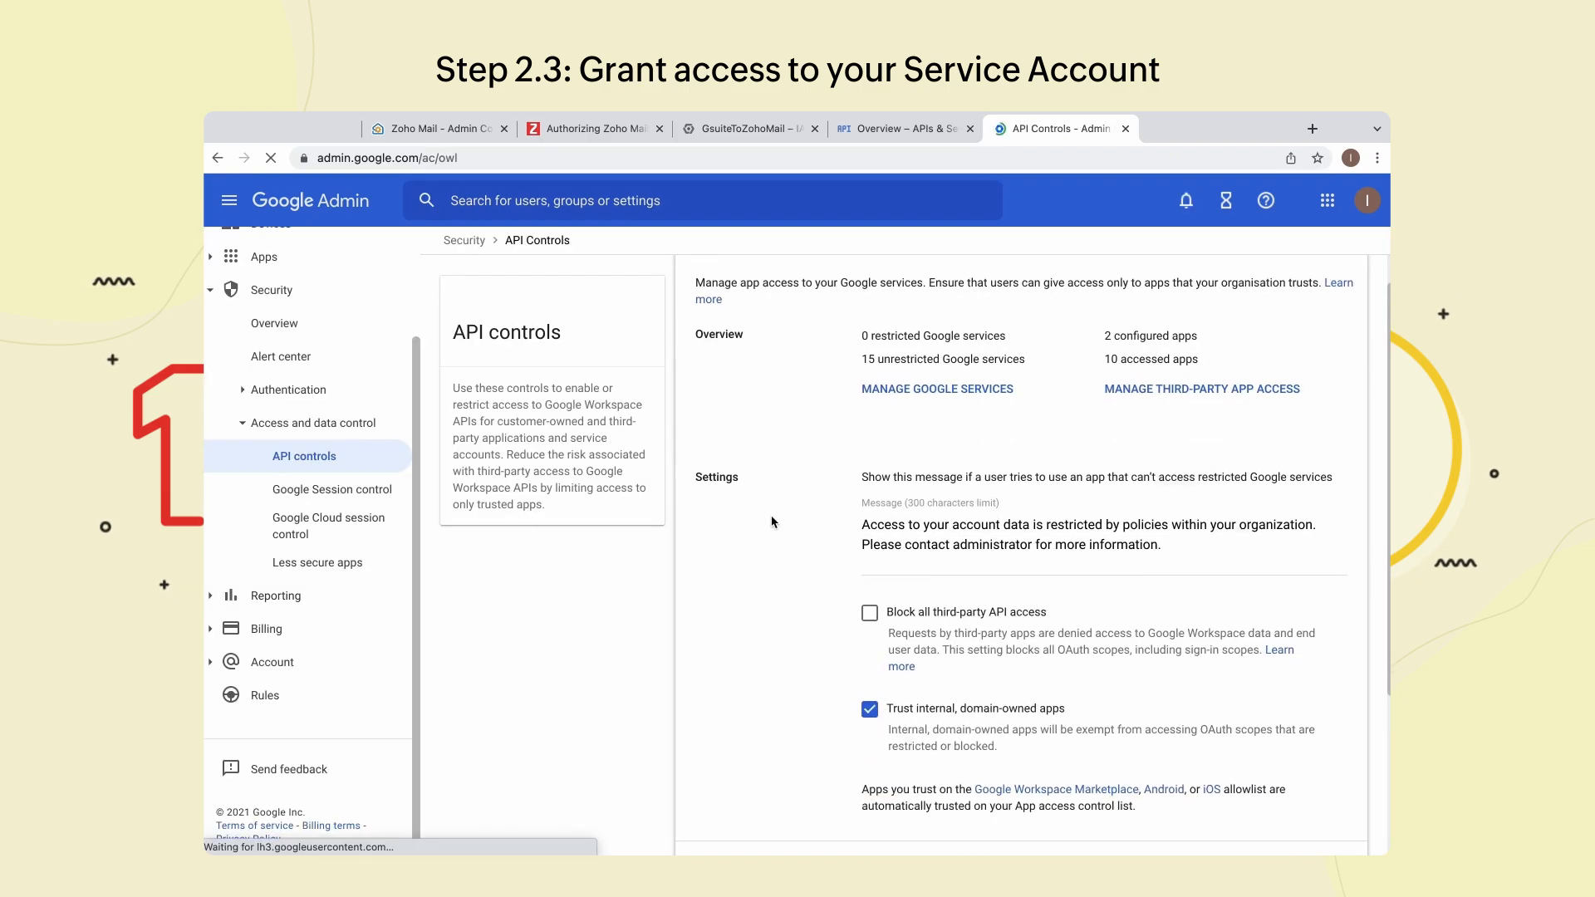
scroll(769, 524, down, 3)
click(826, 810)
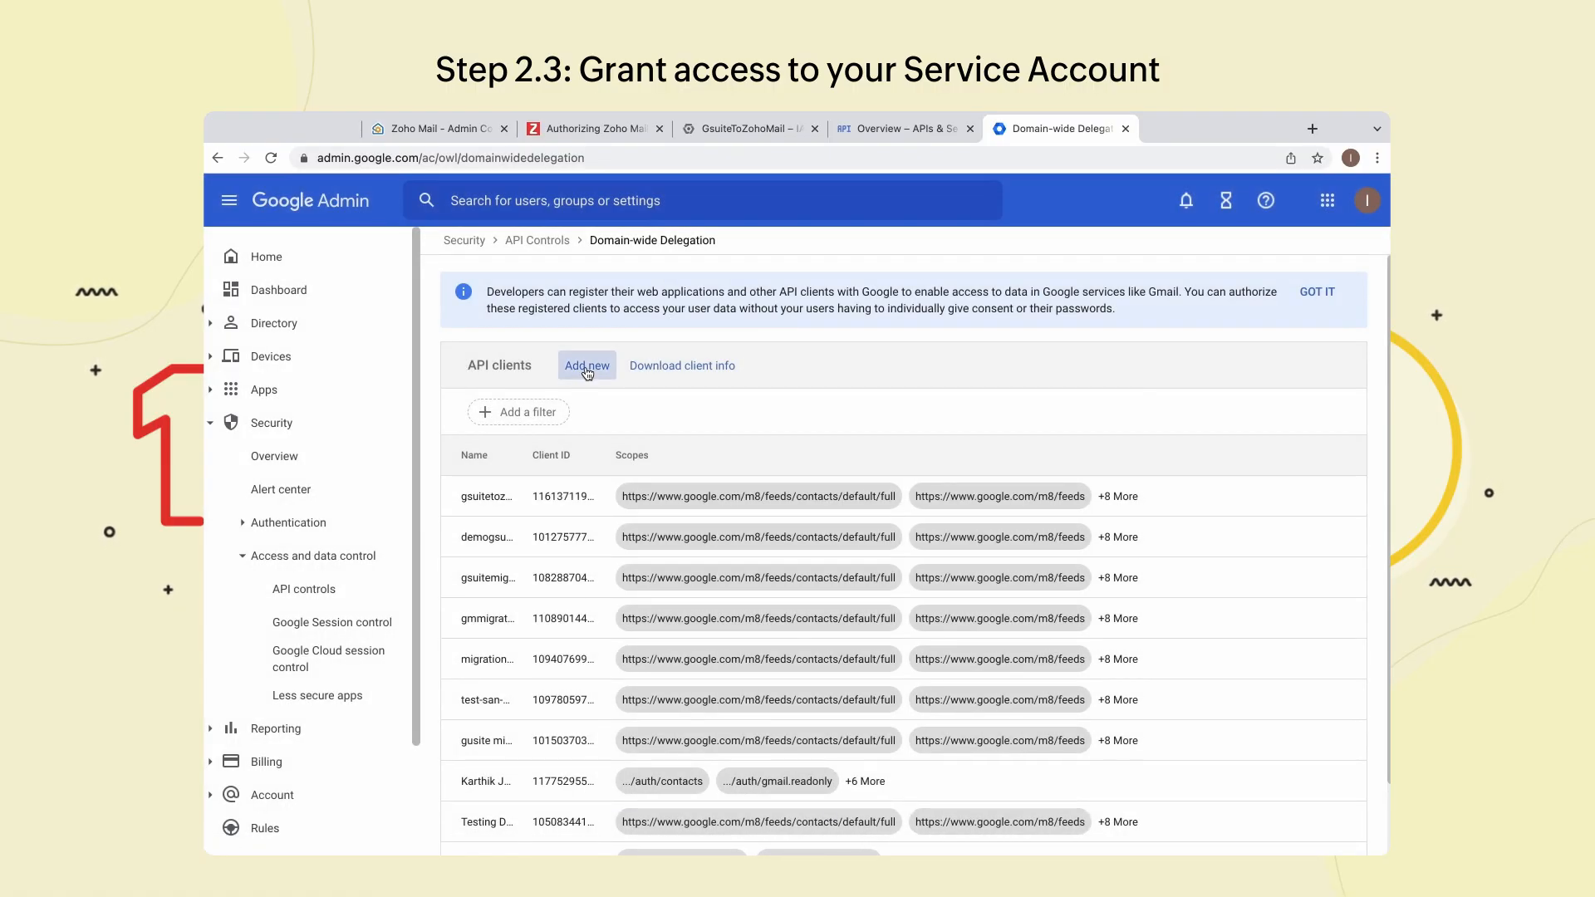
click(586, 367)
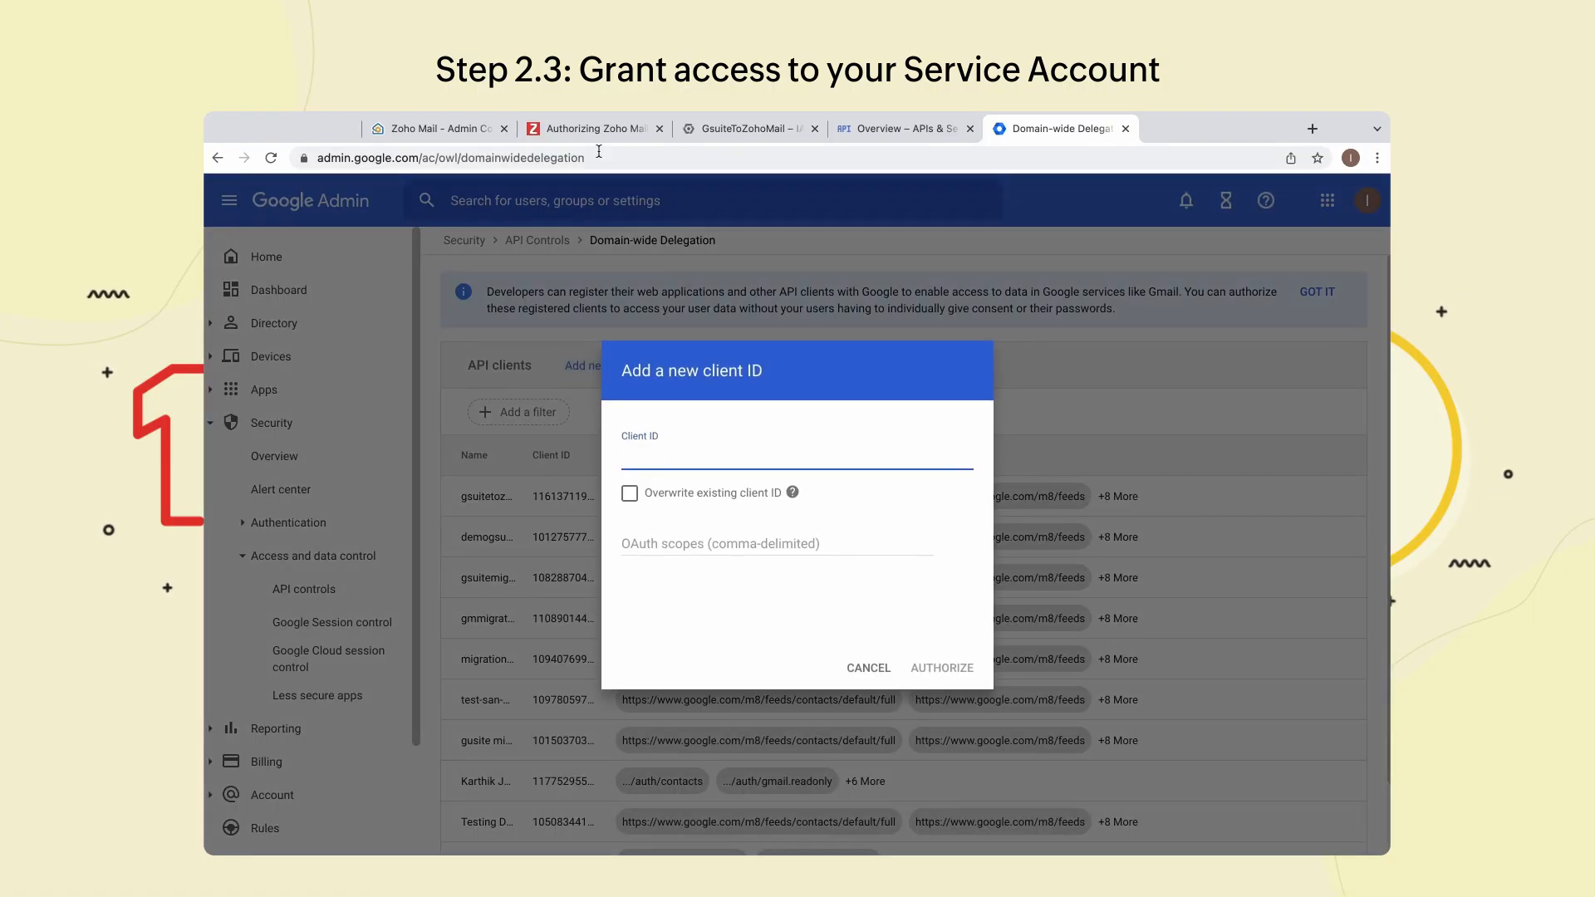
- Copy the service account's unique ID from Cloud console into the new Client ID field
click(719, 131)
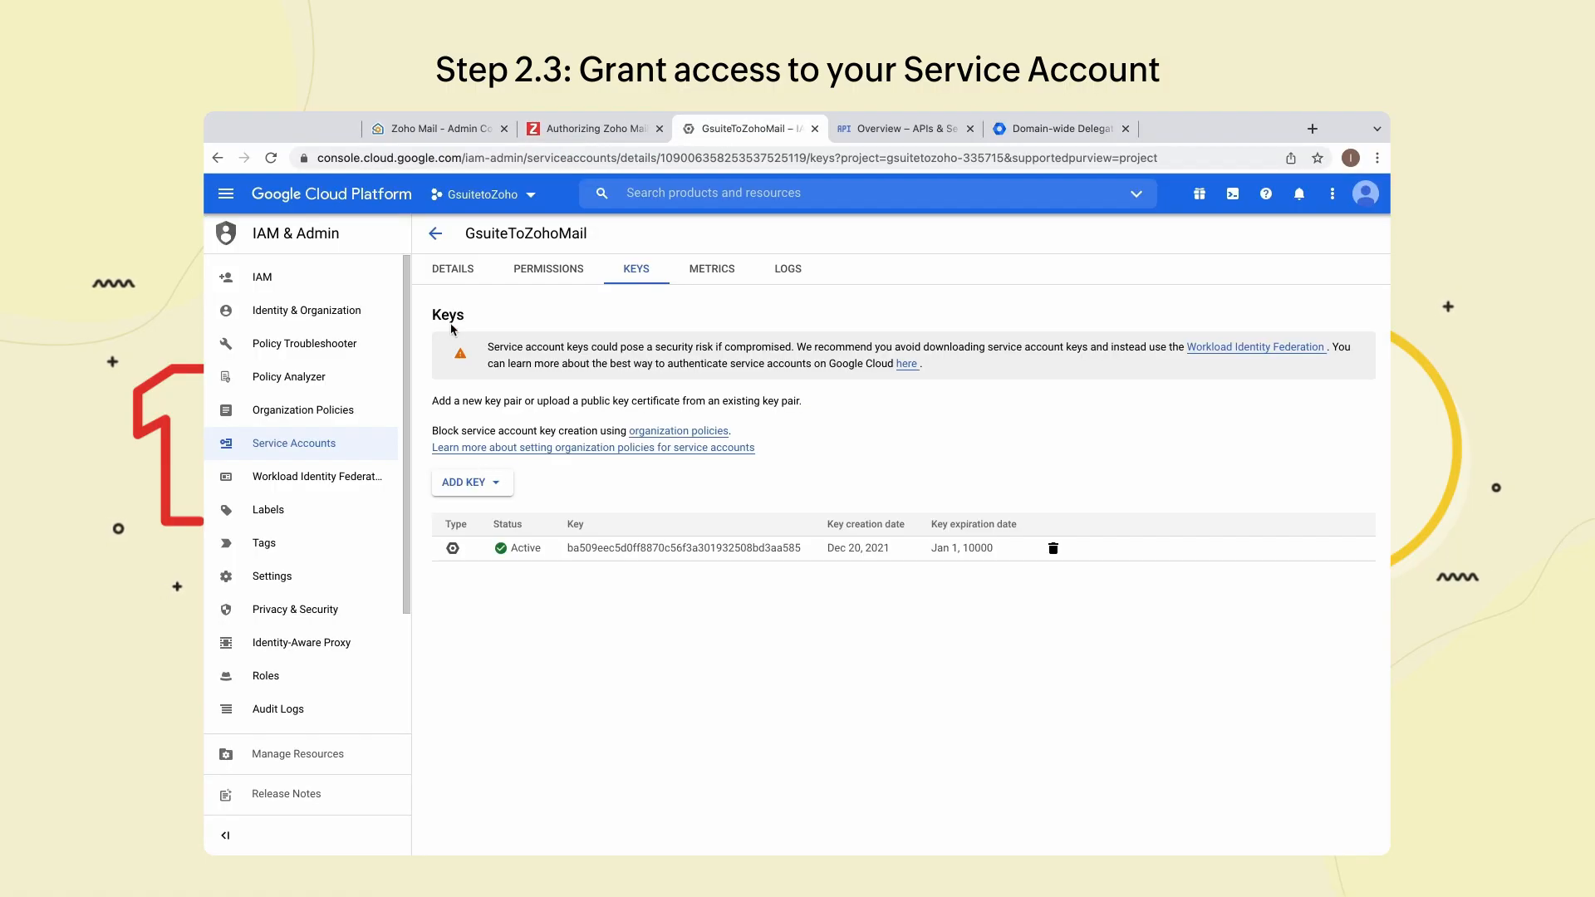
click(453, 268)
double_click(514, 510)
right_click(514, 511)
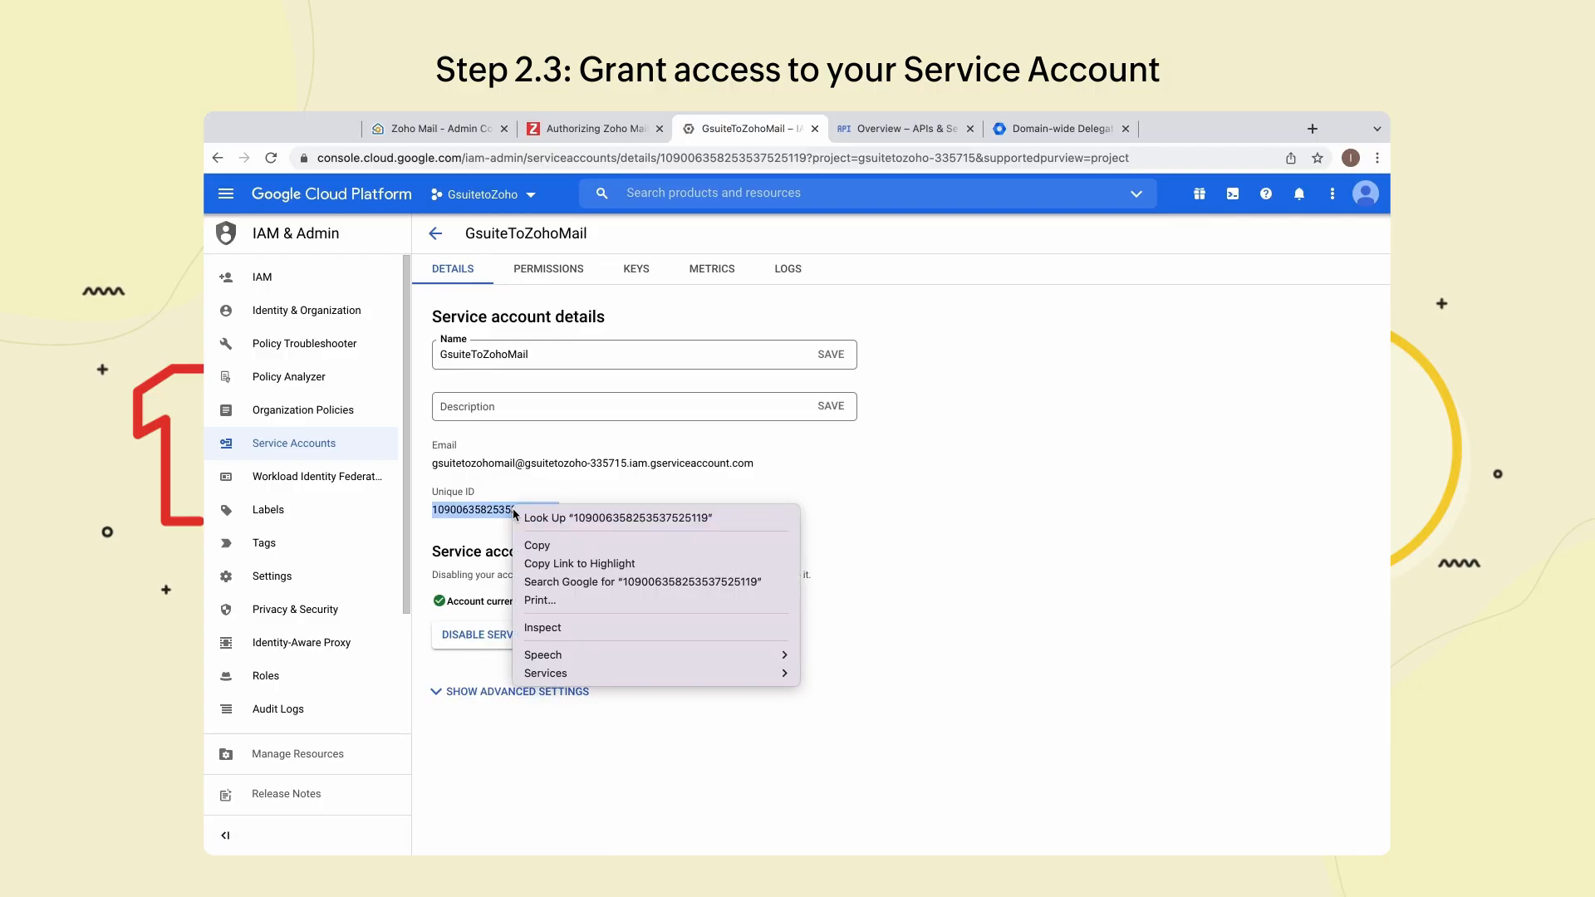
click(538, 545)
click(1010, 130)
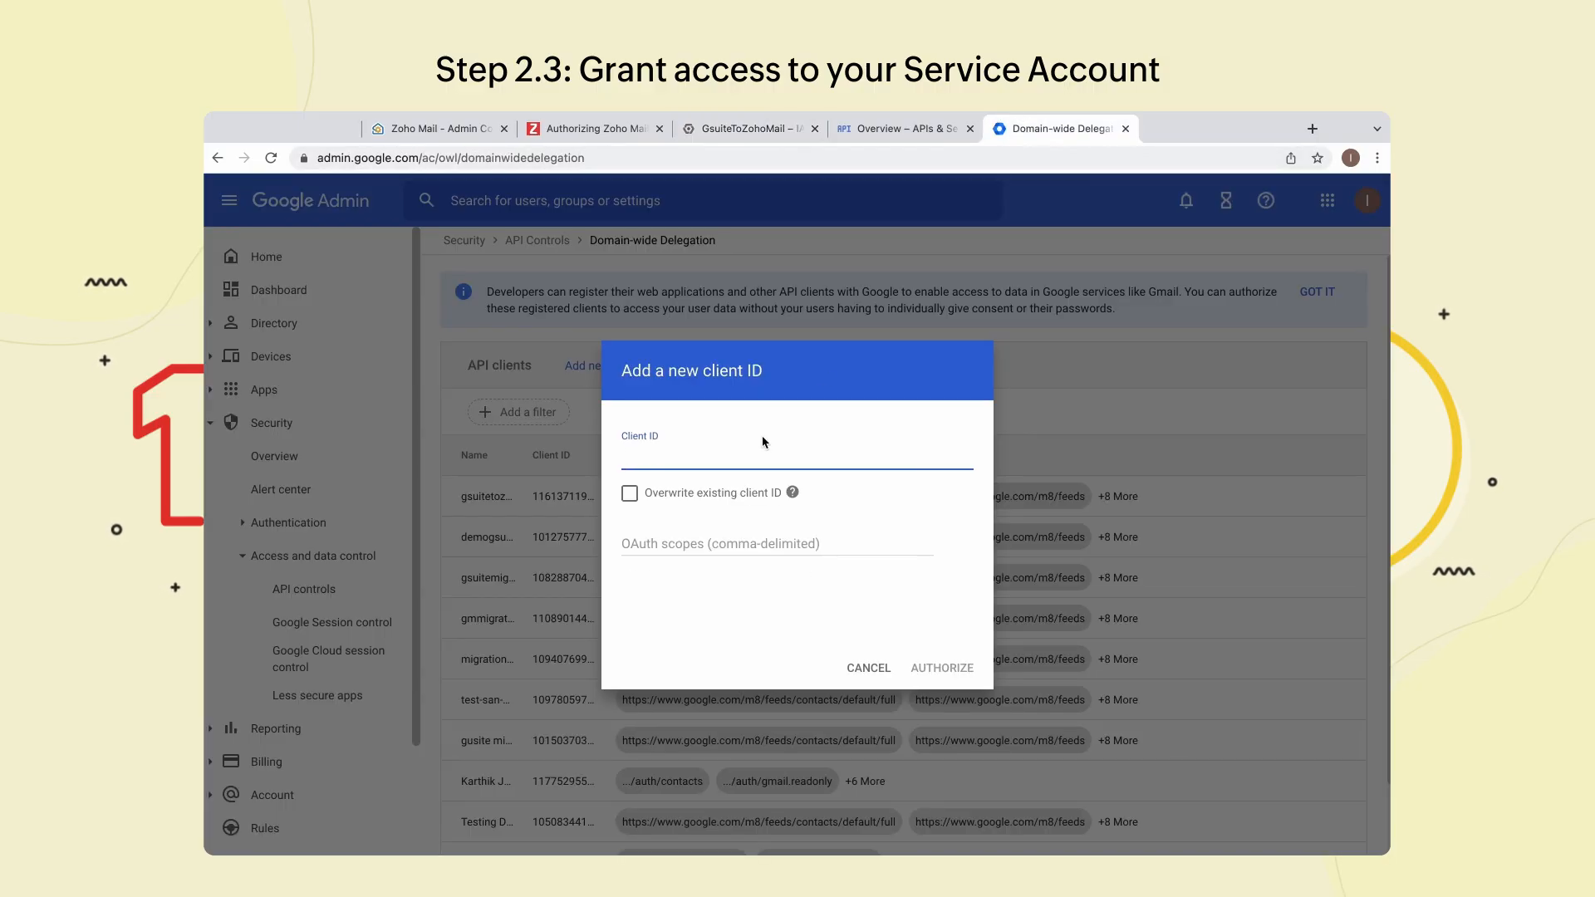
key(super+v)
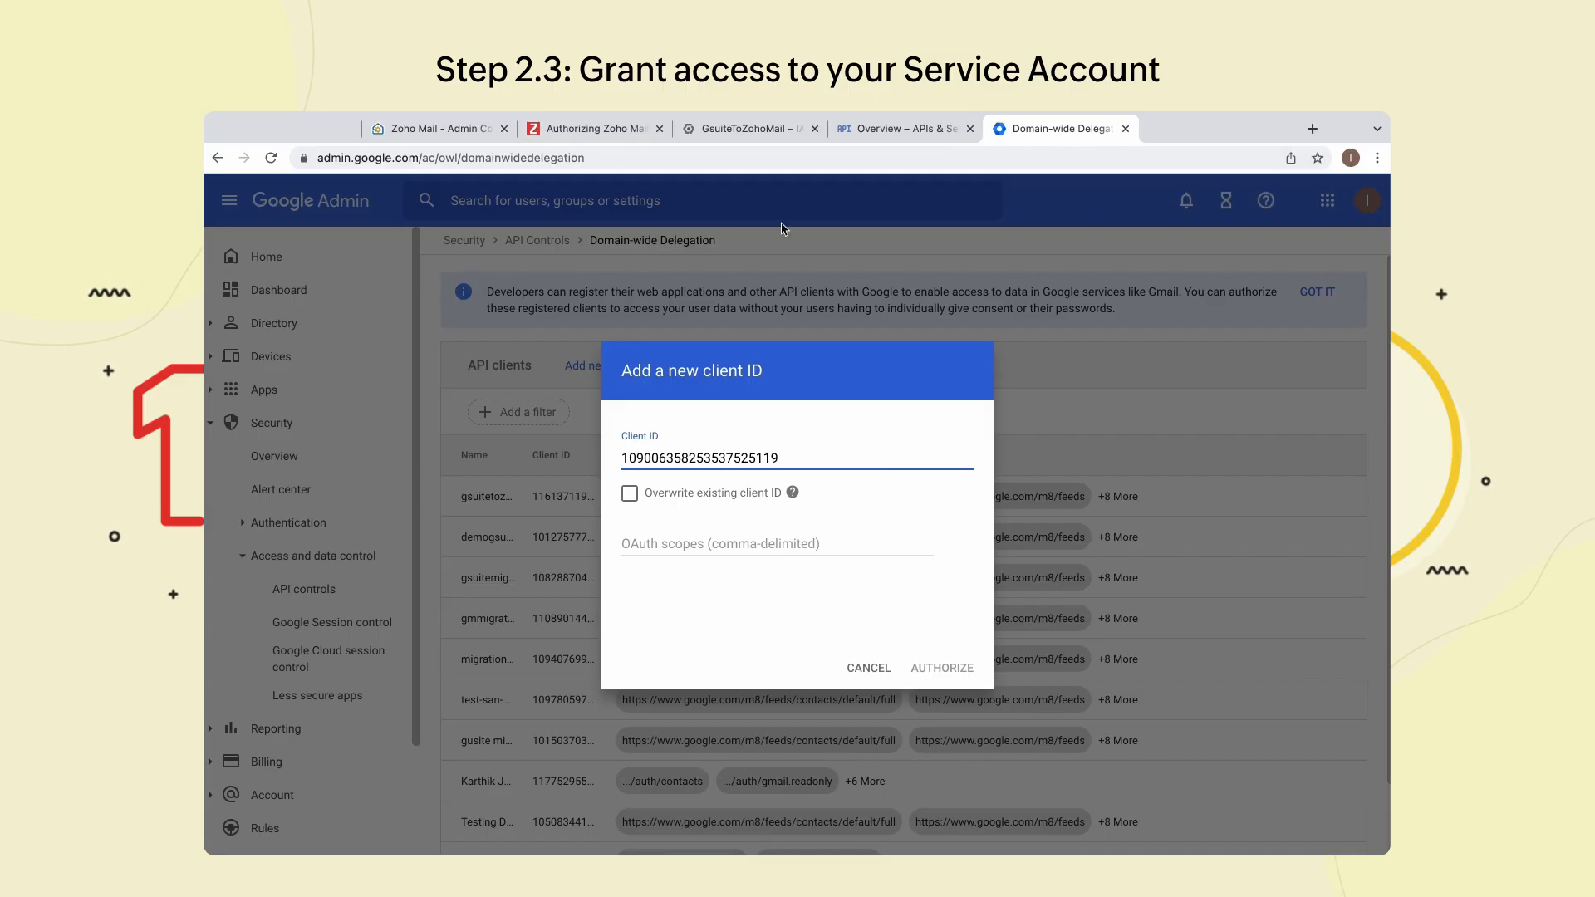
- Select the required scope URLs on Zoho's authorization help page
click(615, 129)
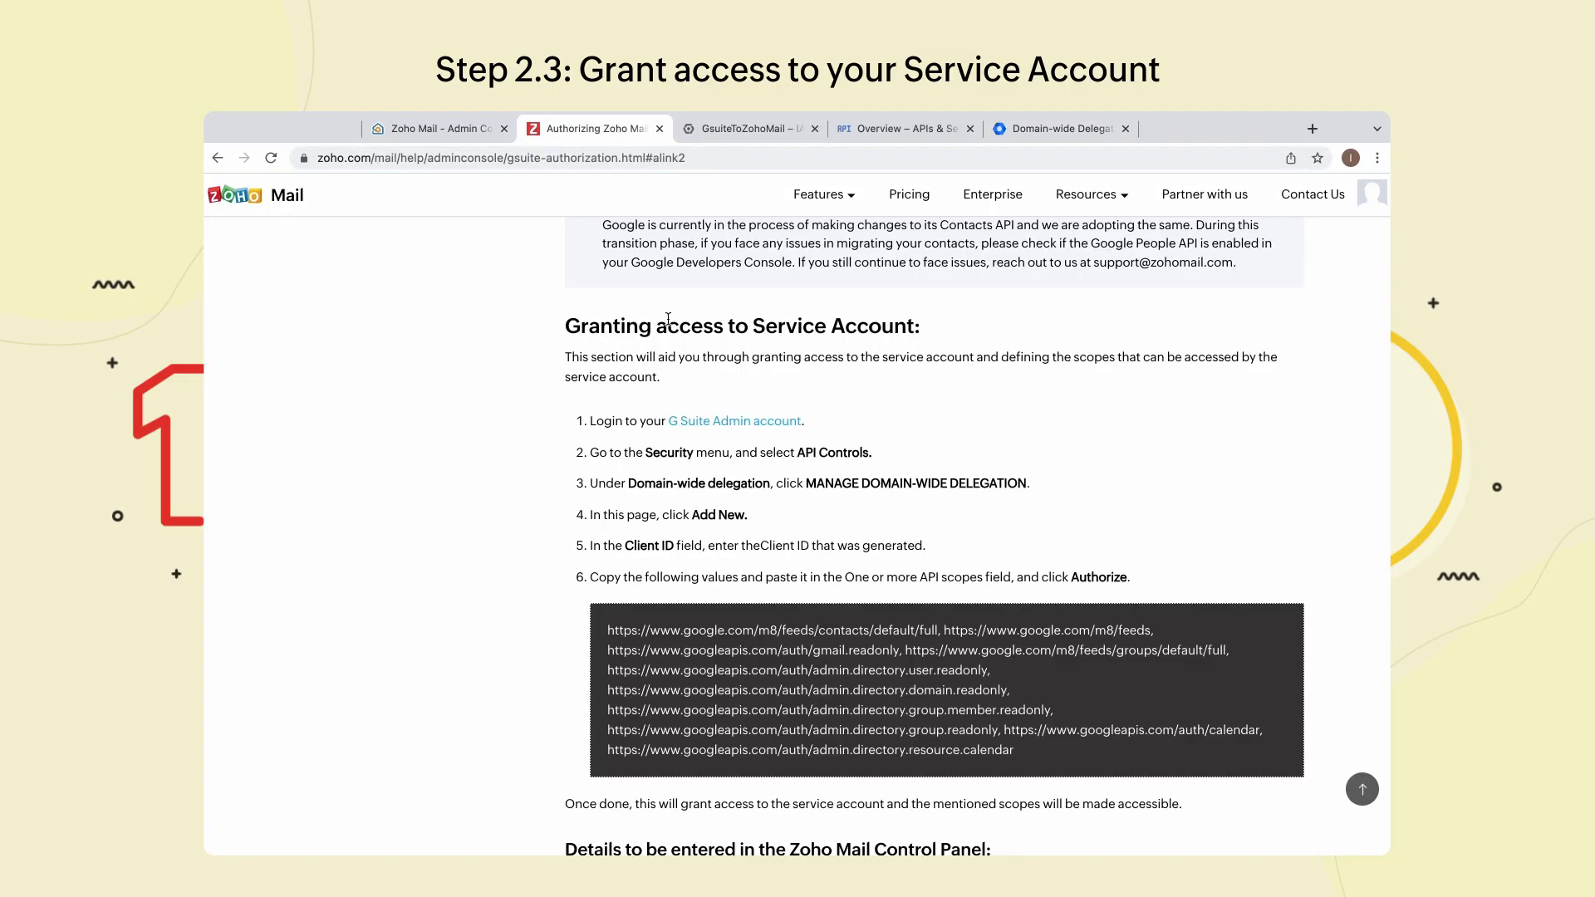
scroll(753, 595, down, 3)
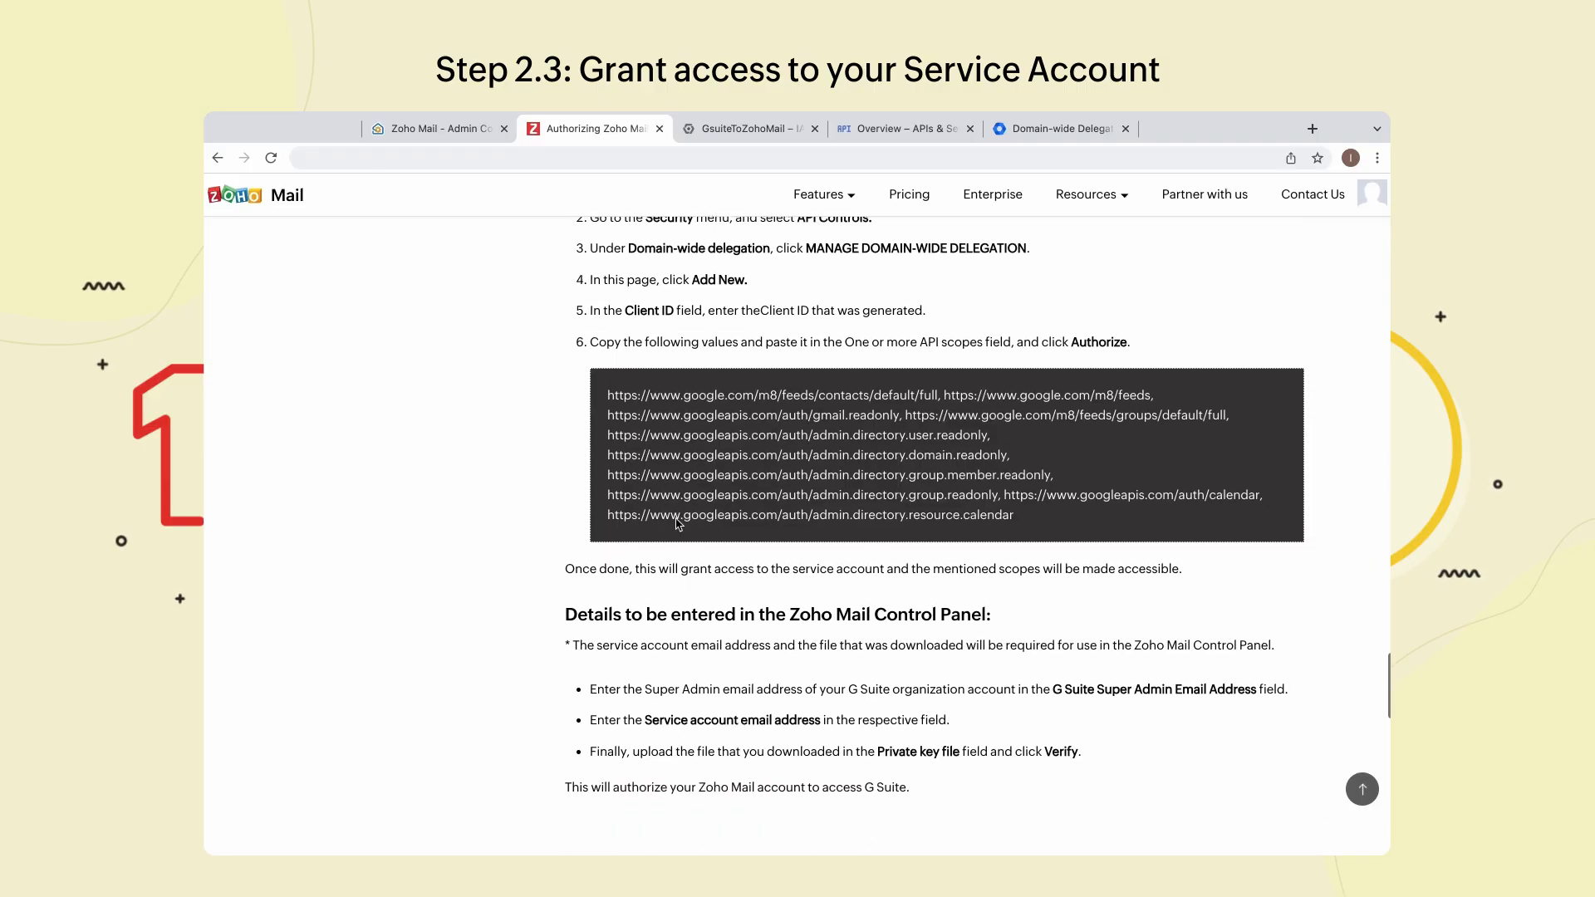
drag(615, 398, 1020, 521)
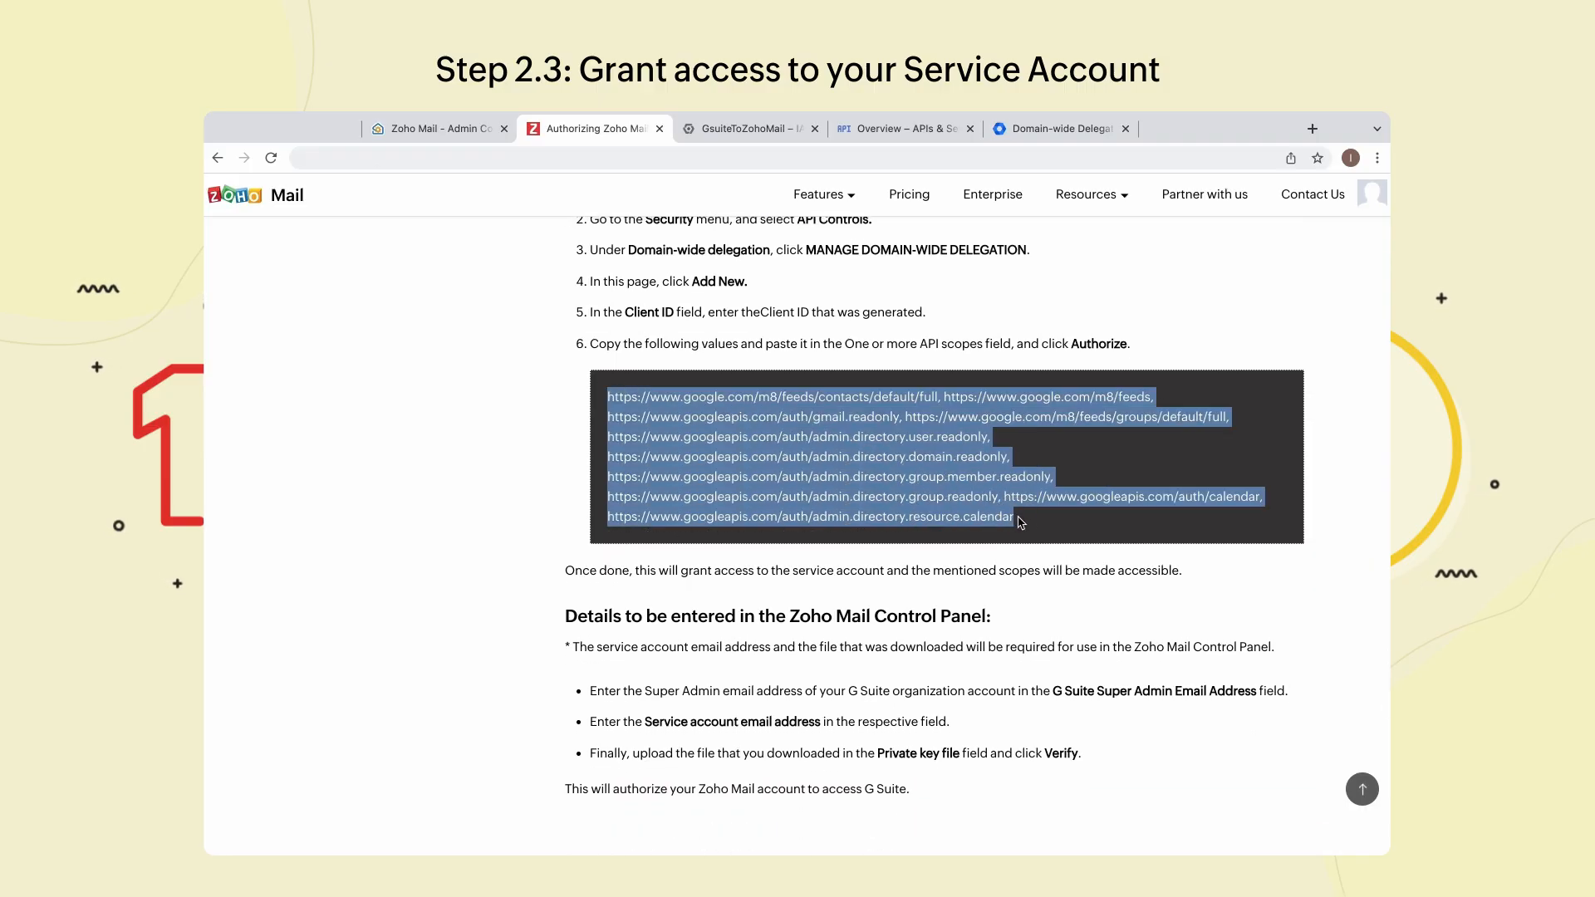
- Paste the Zoho scope URLs into the client's OAuth scopes field
click(1044, 133)
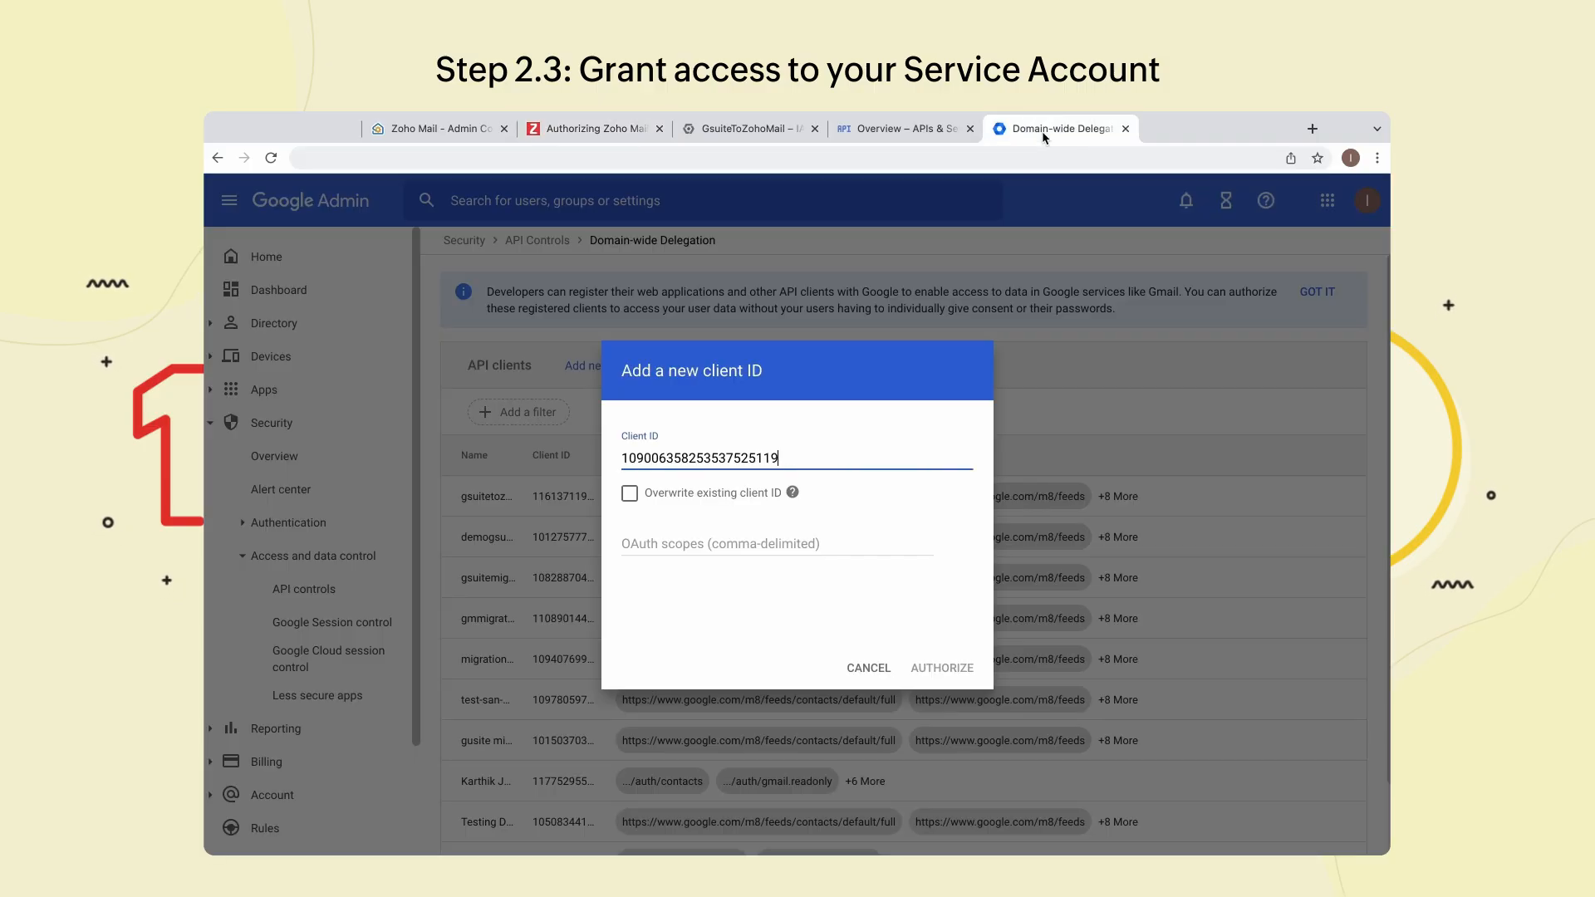
click(707, 542)
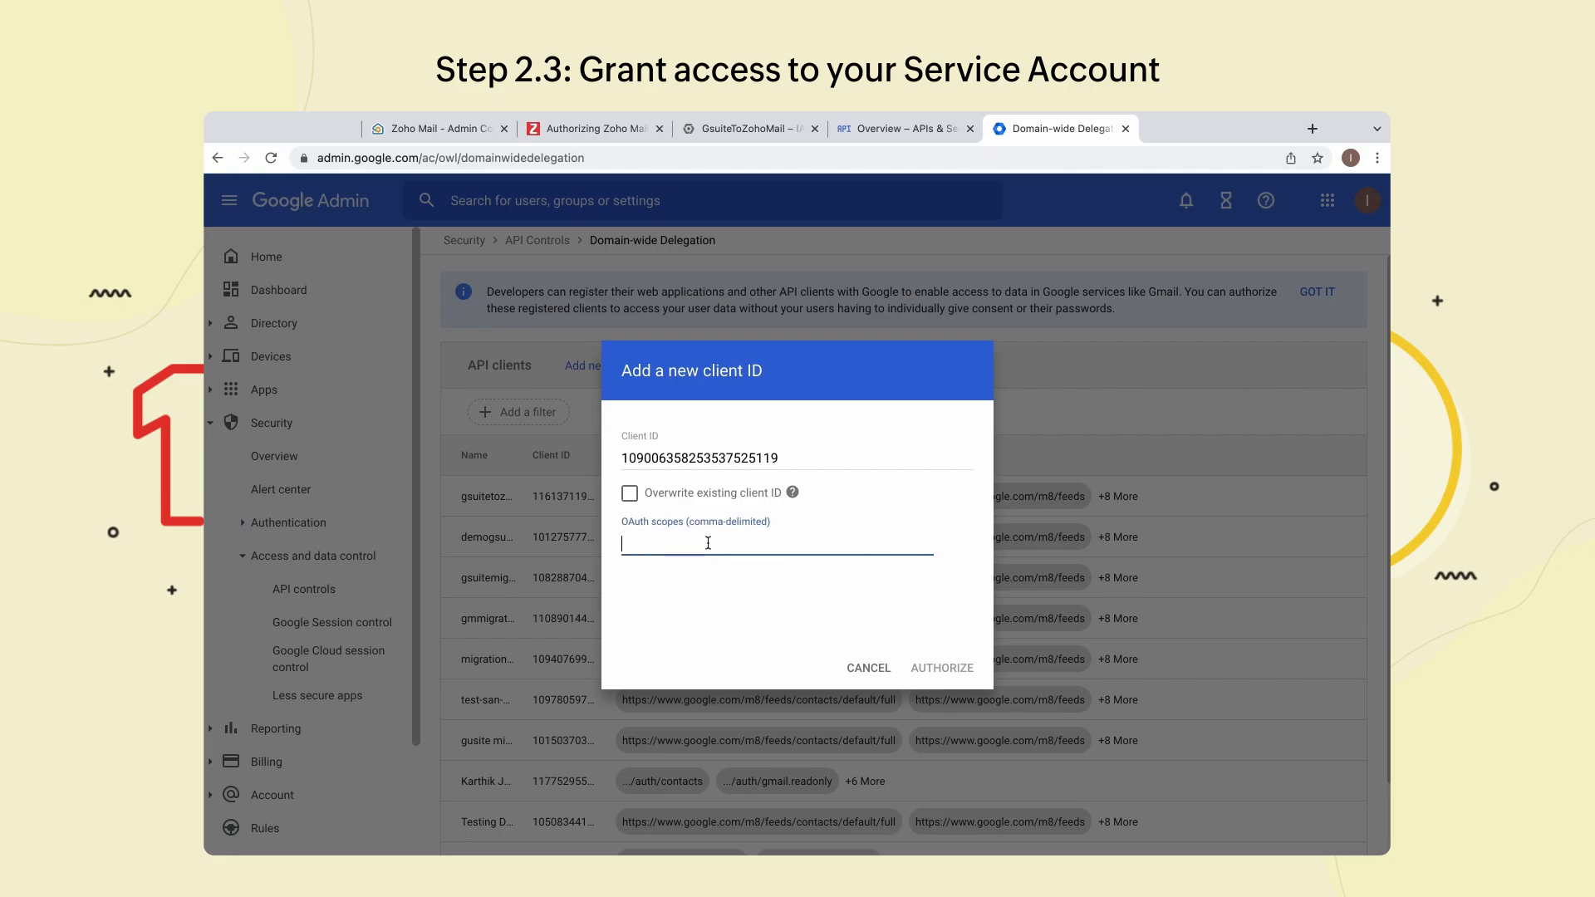
key(ctrl+v)
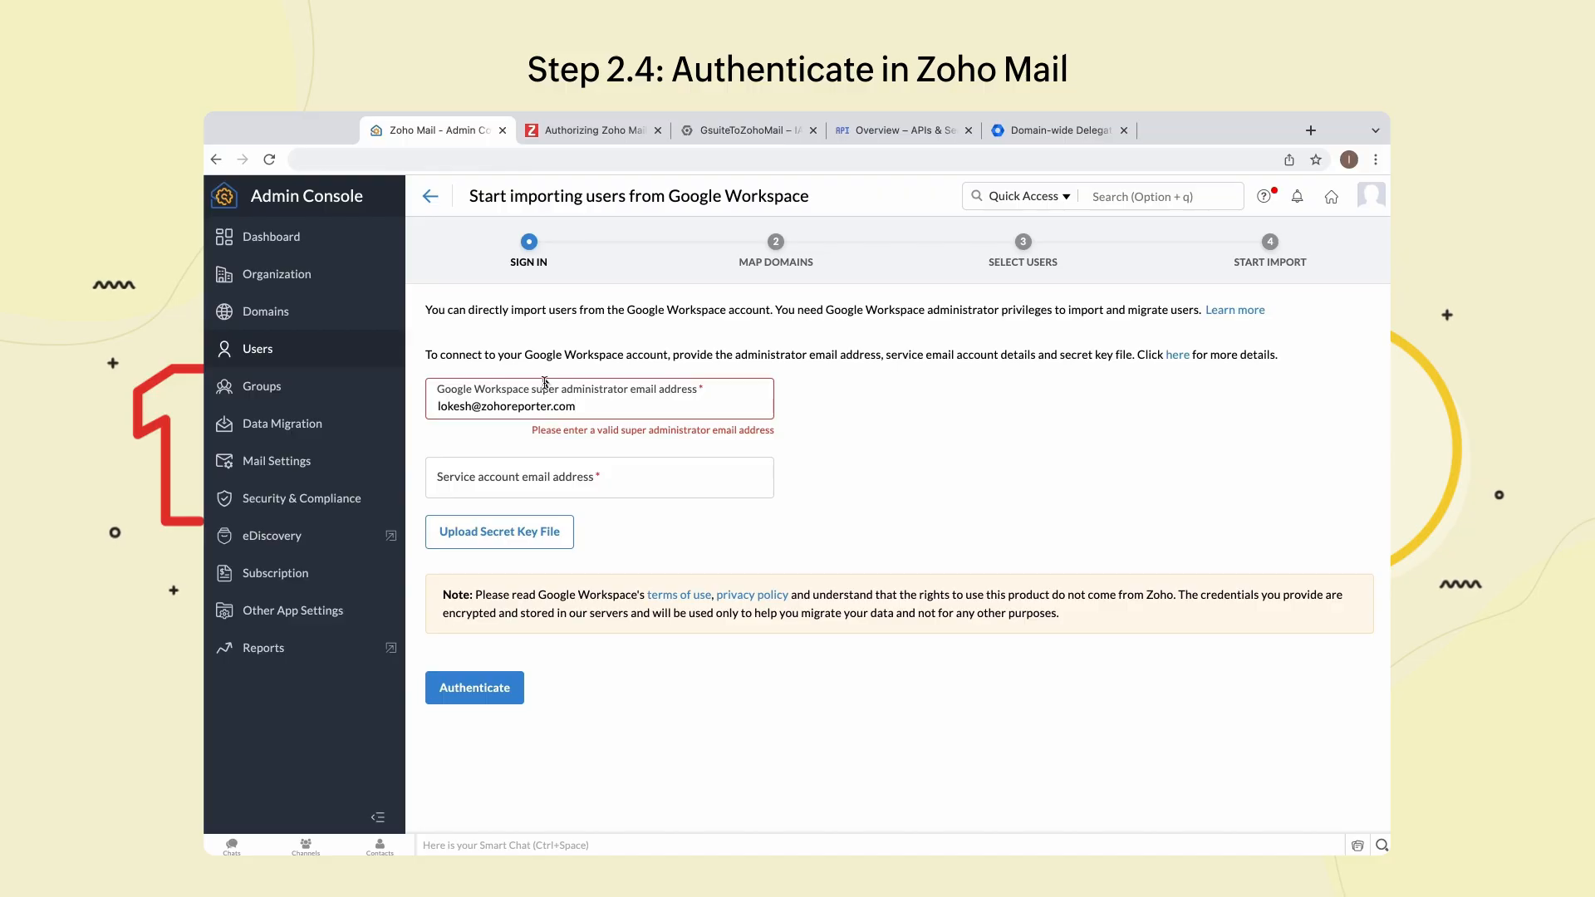
click(549, 483)
- Copy the service account email into Zoho's Service account field and authenticate
click(693, 133)
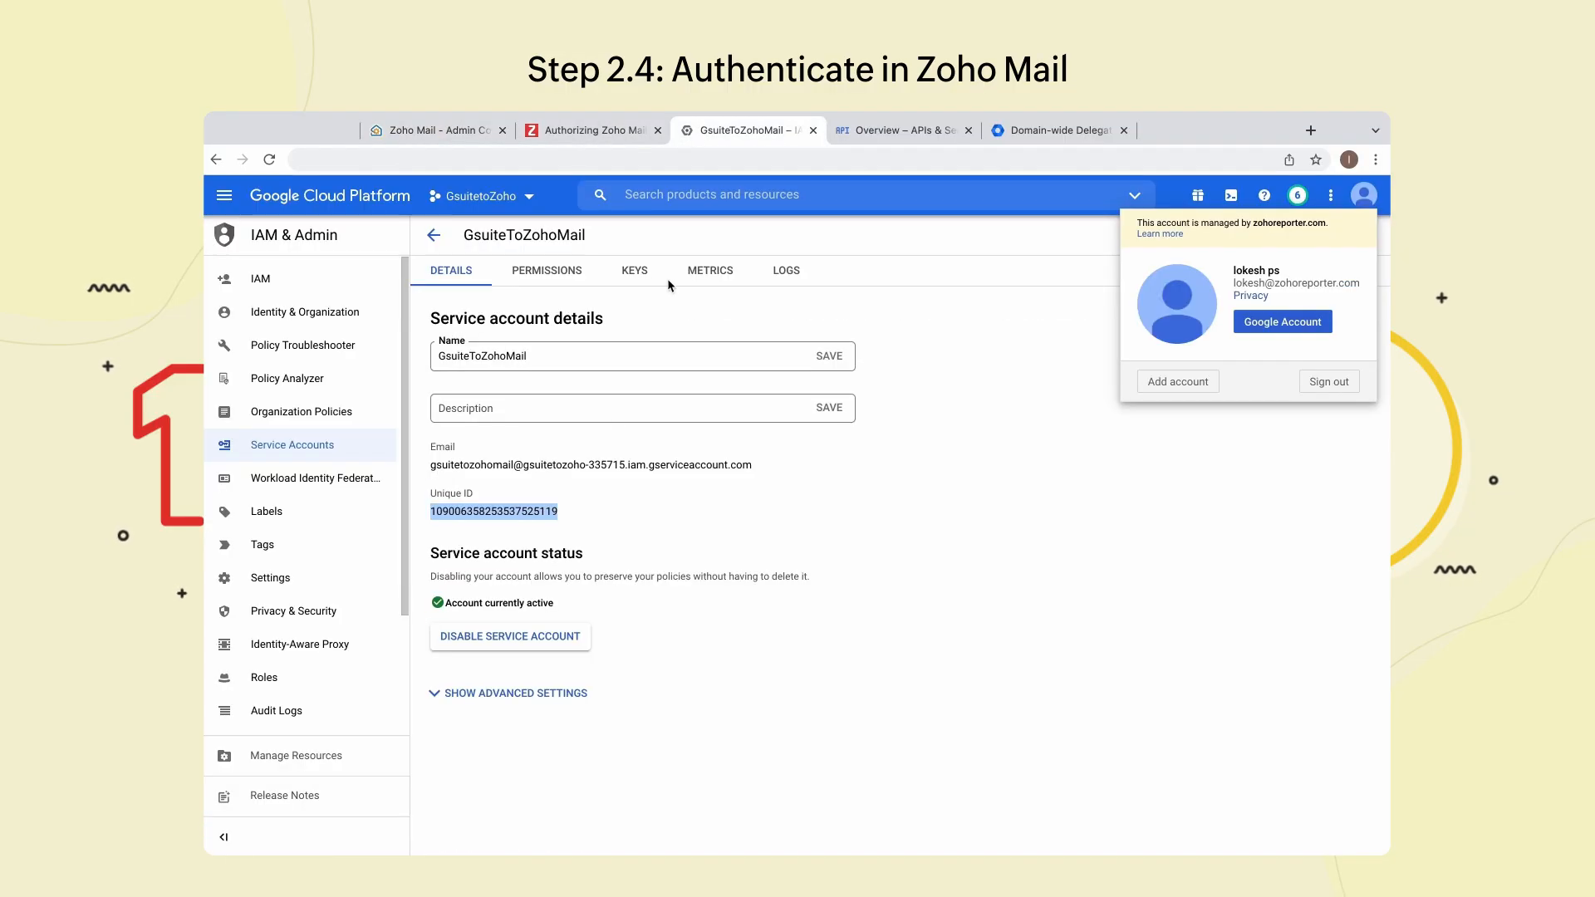
drag(431, 465, 752, 464)
right_click(509, 463)
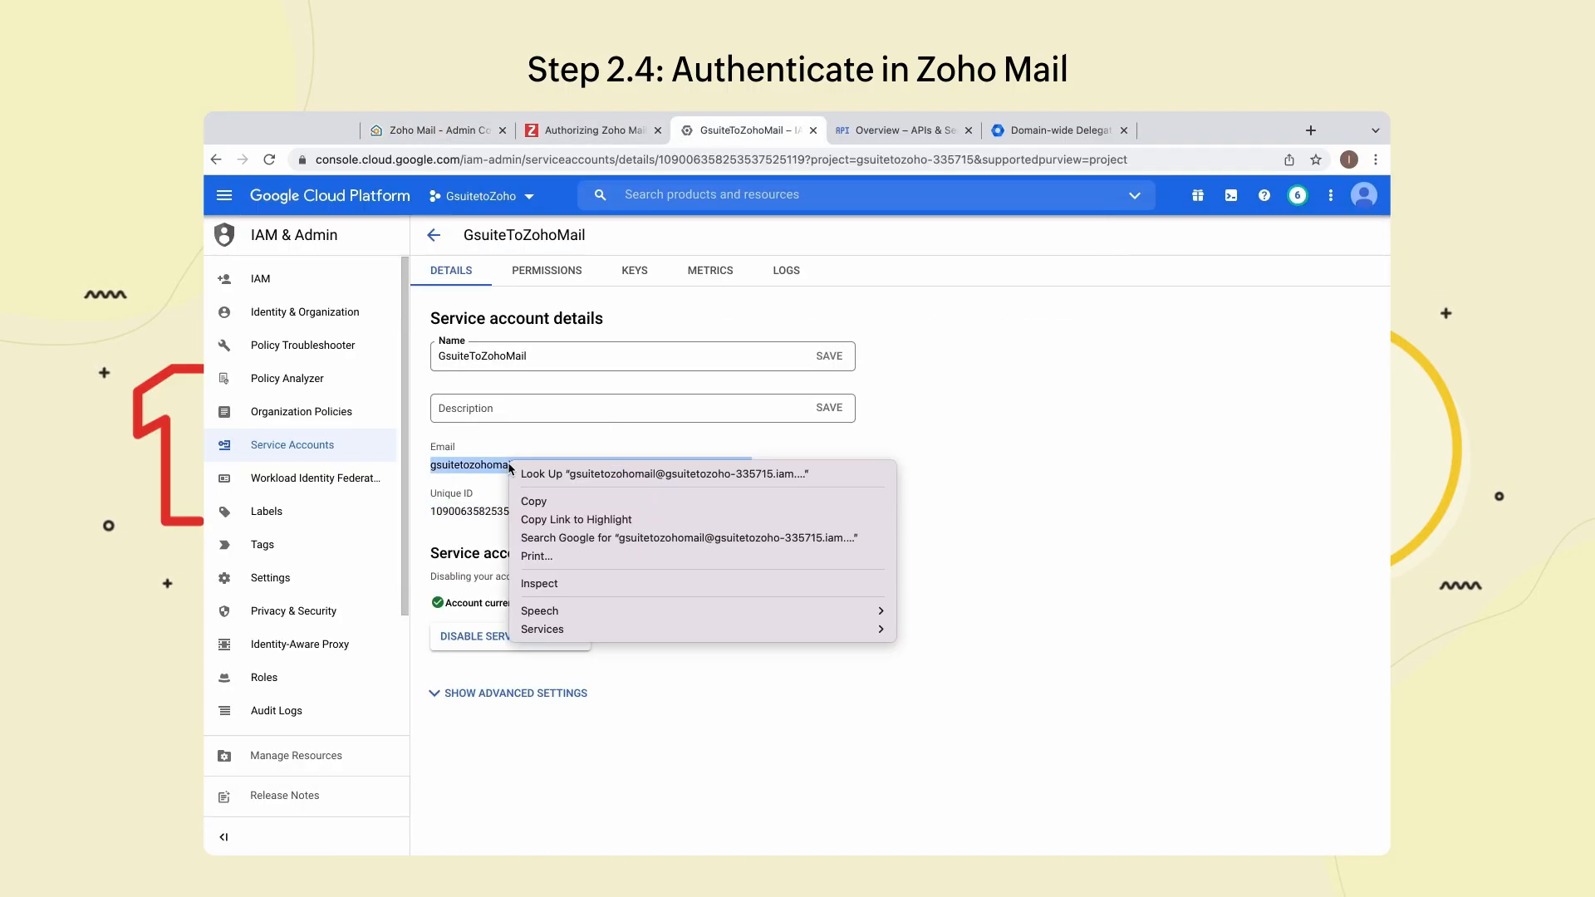
click(548, 503)
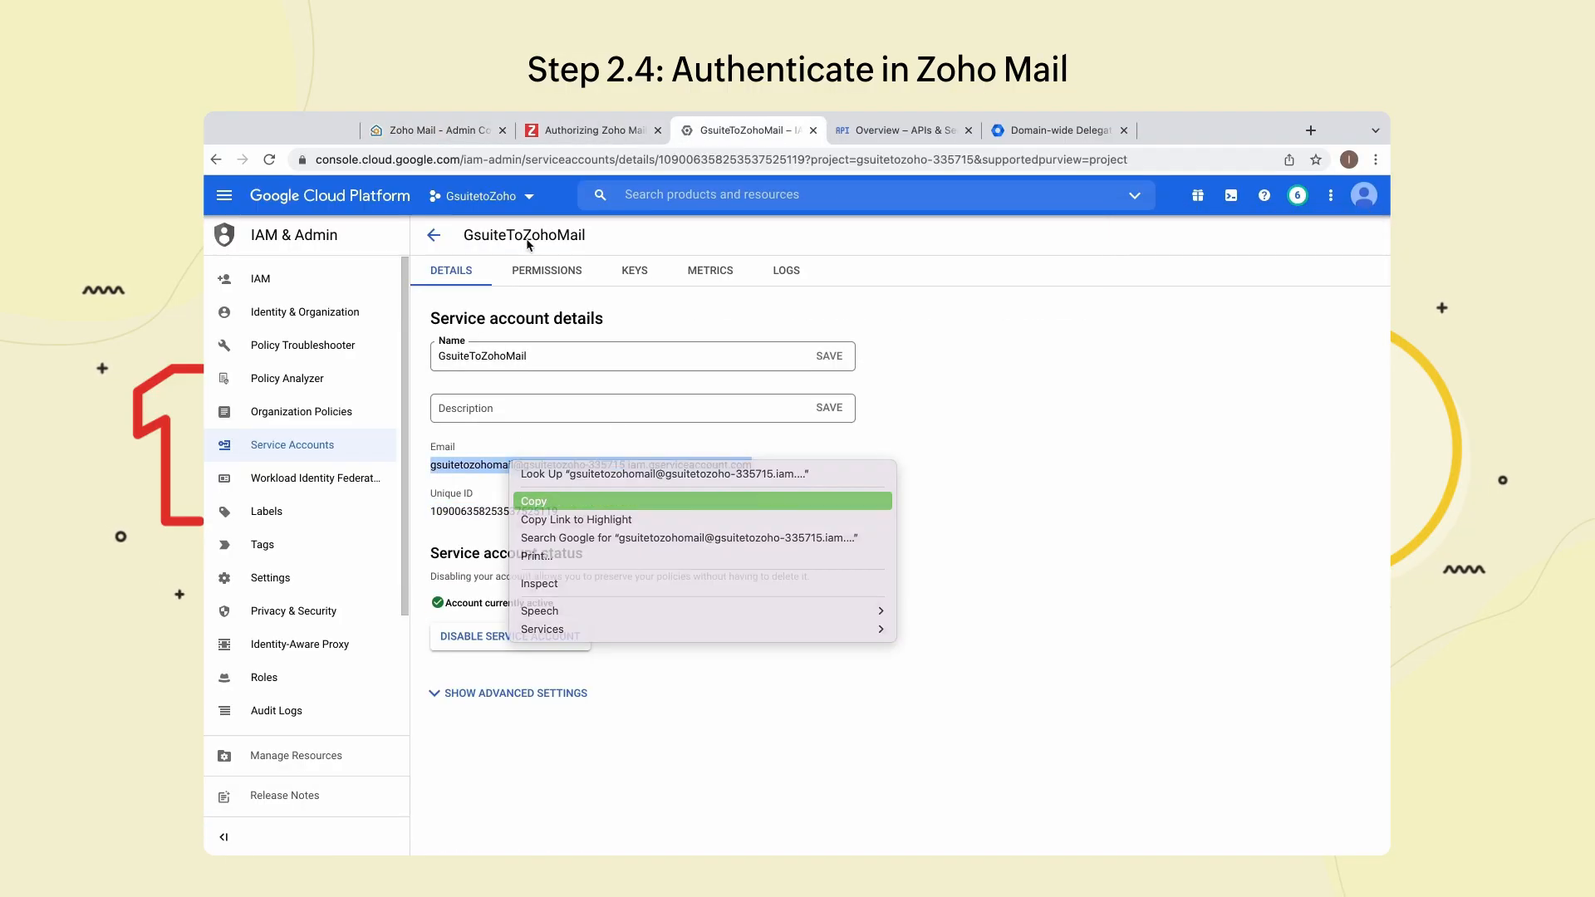
click(437, 131)
key(super+v)
click(490, 687)
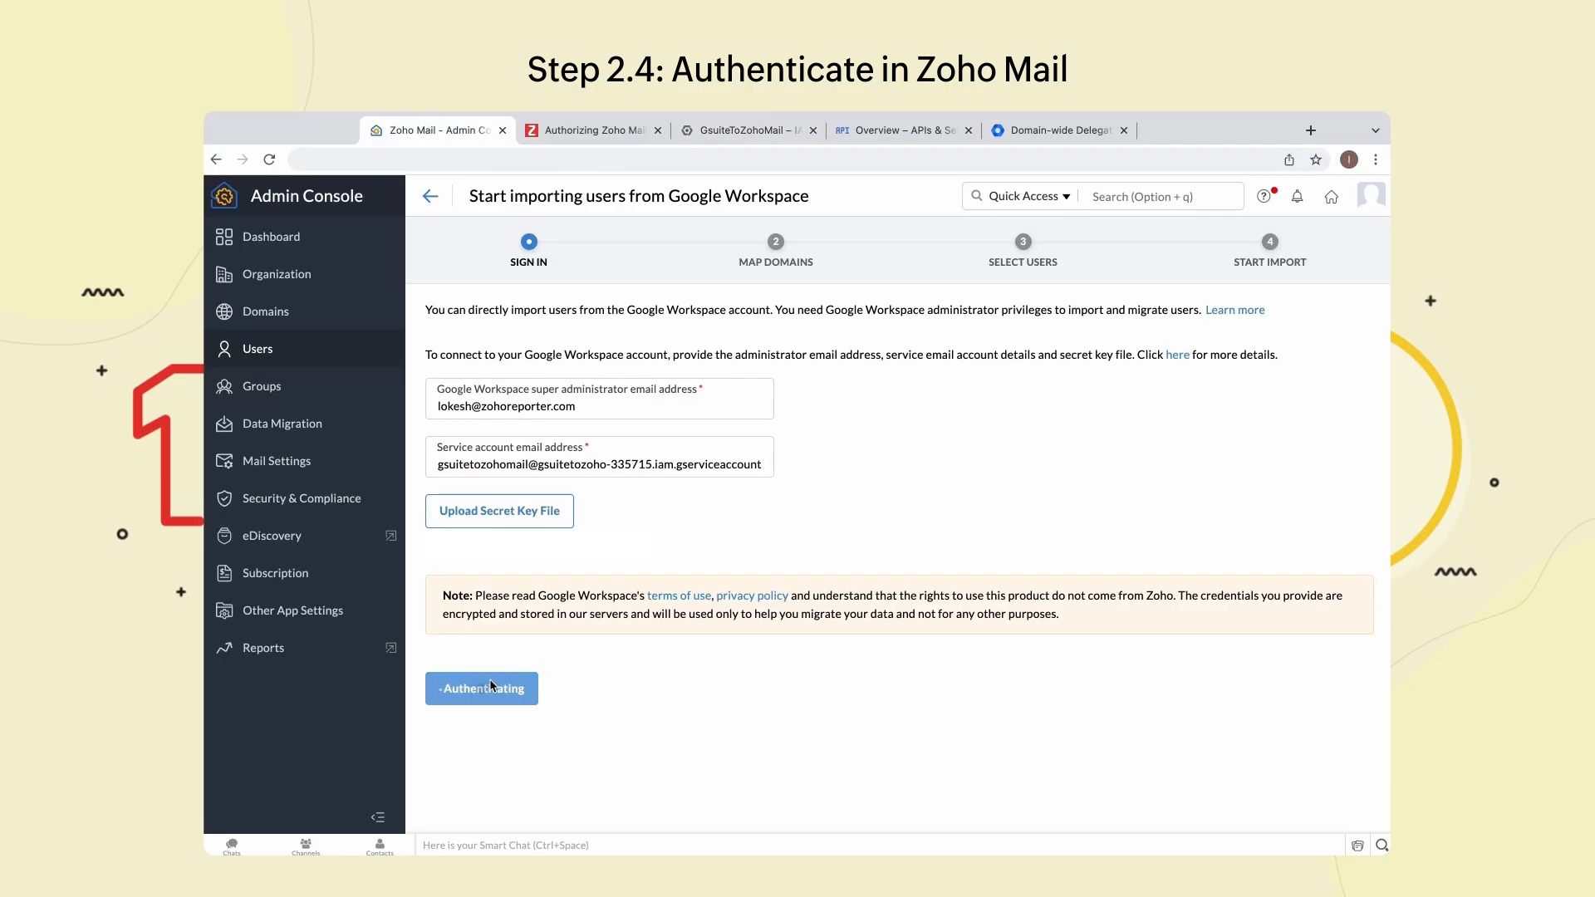
- Upload the .p12 secret key file and authenticate with Google Workspace again
click(550, 521)
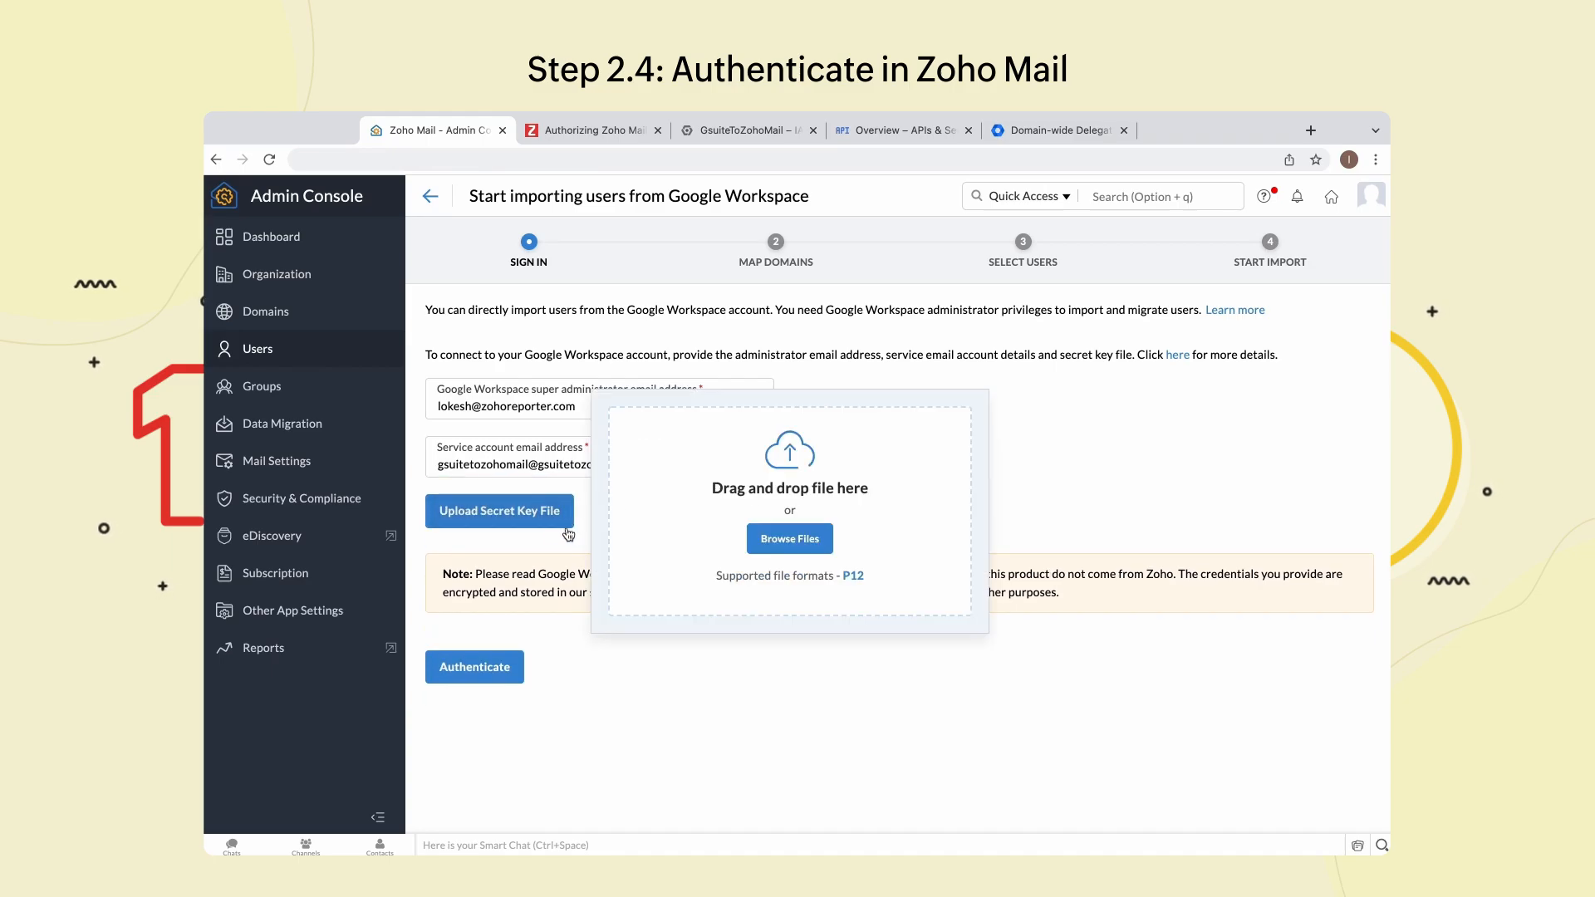
click(790, 539)
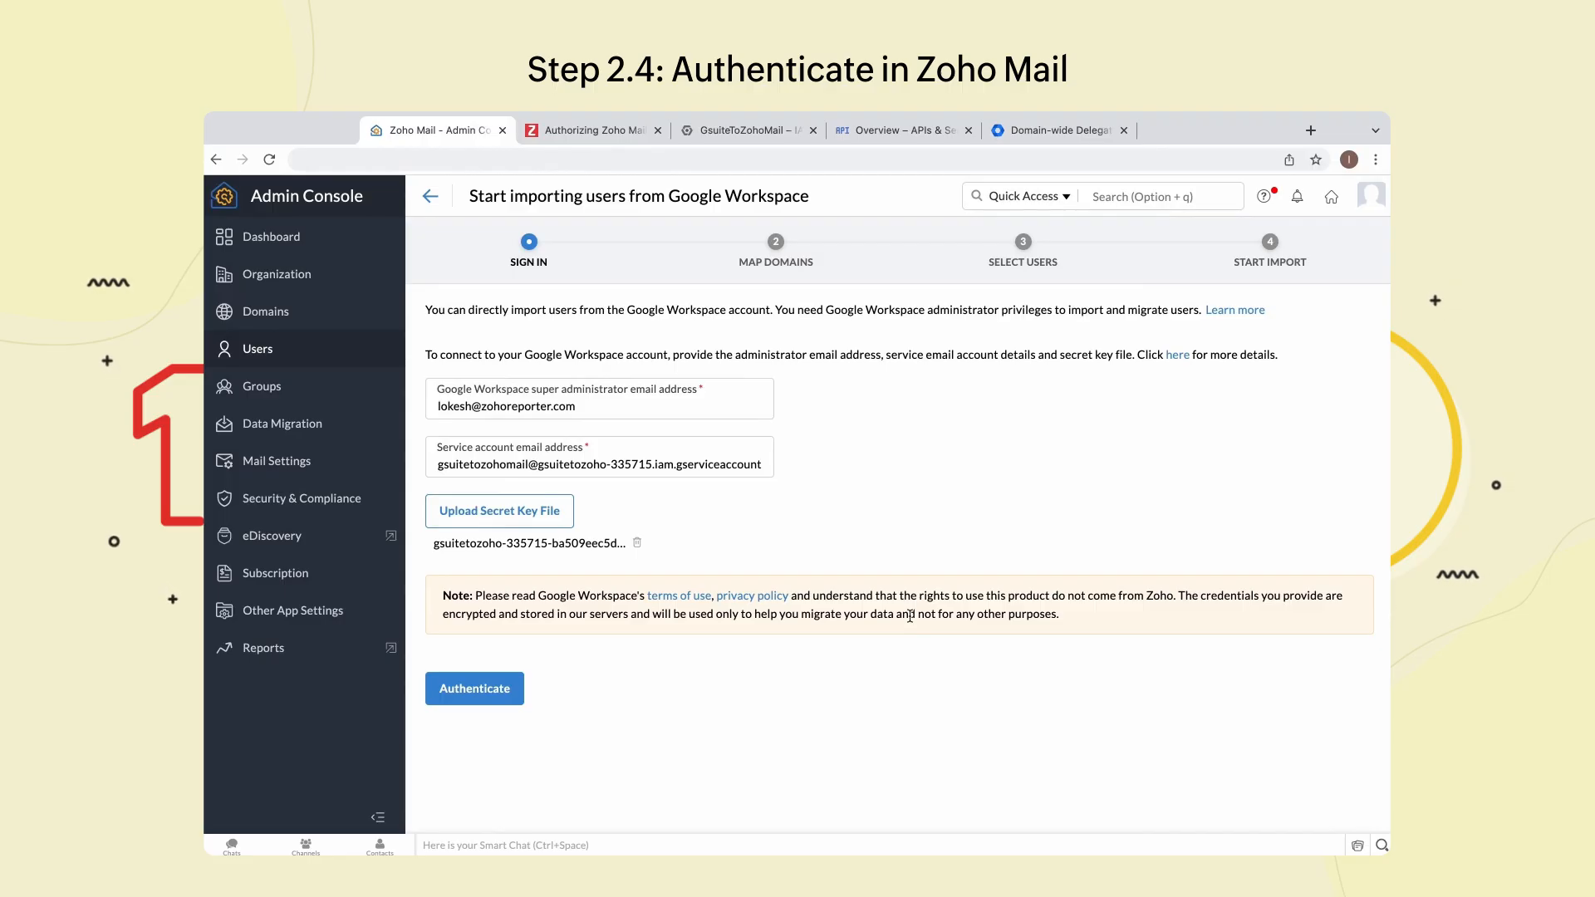
click(492, 686)
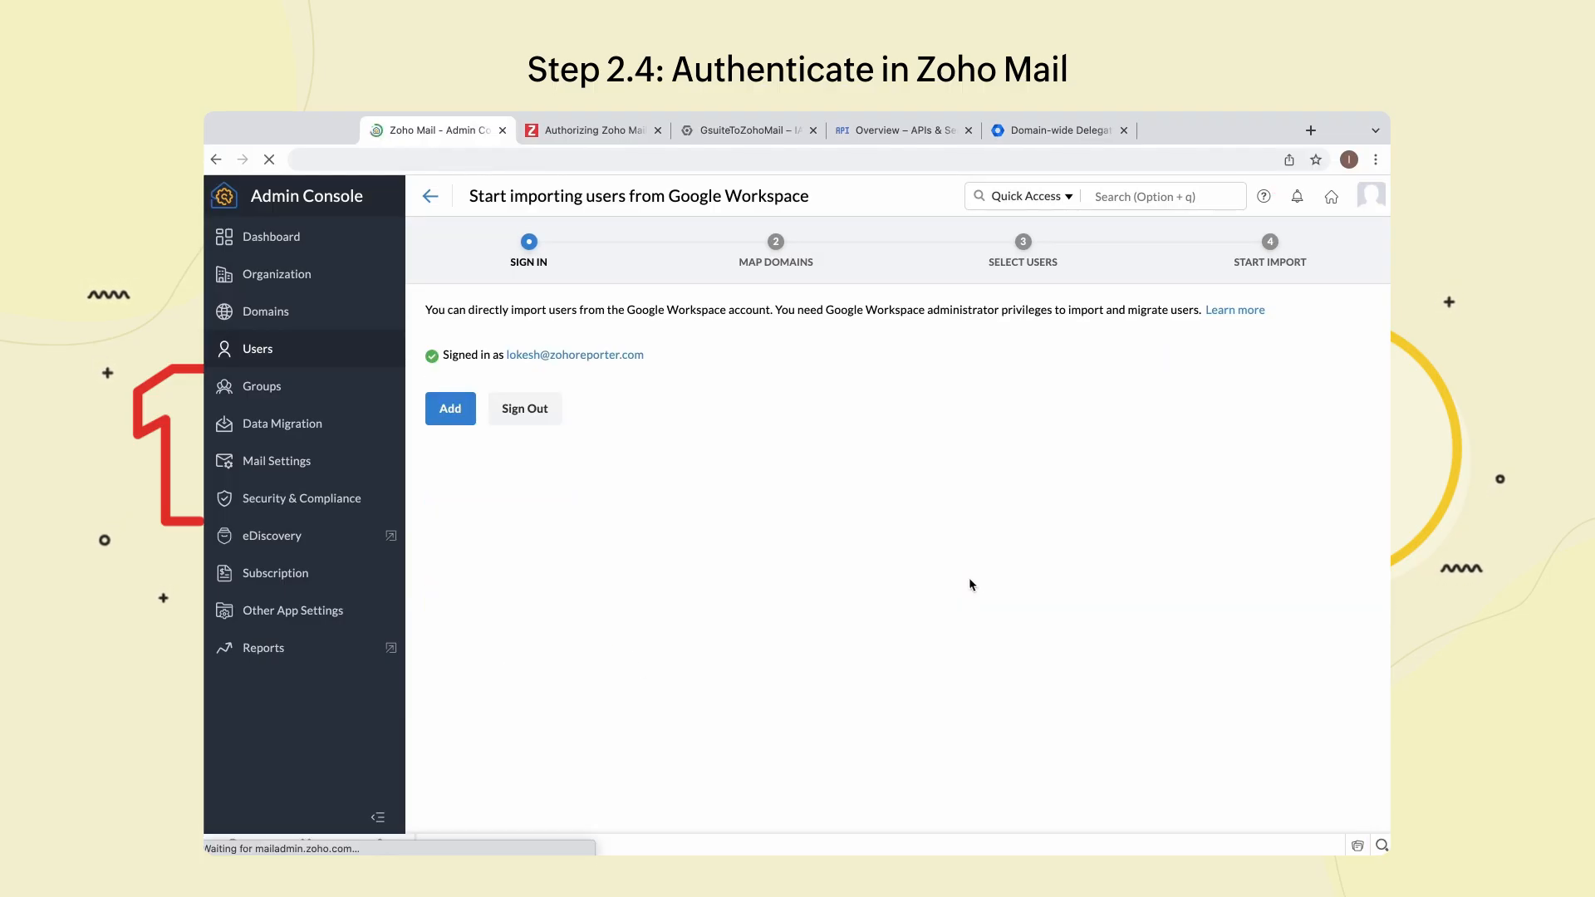
- Accept the domain mapping, then search for and select the Workspace user to import
click(460, 420)
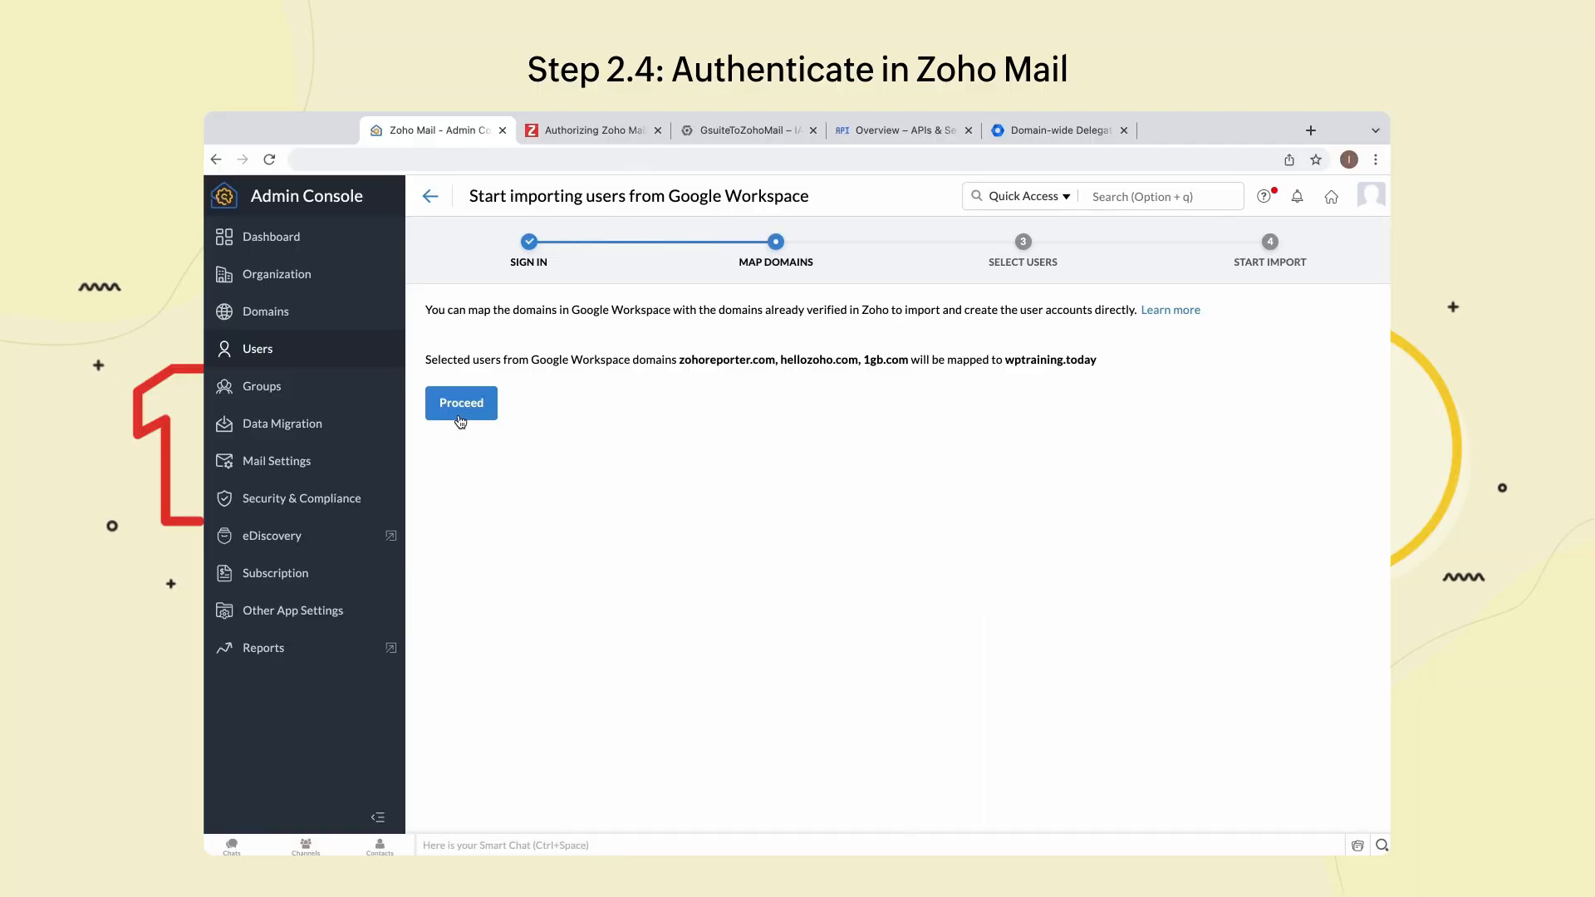
click(464, 409)
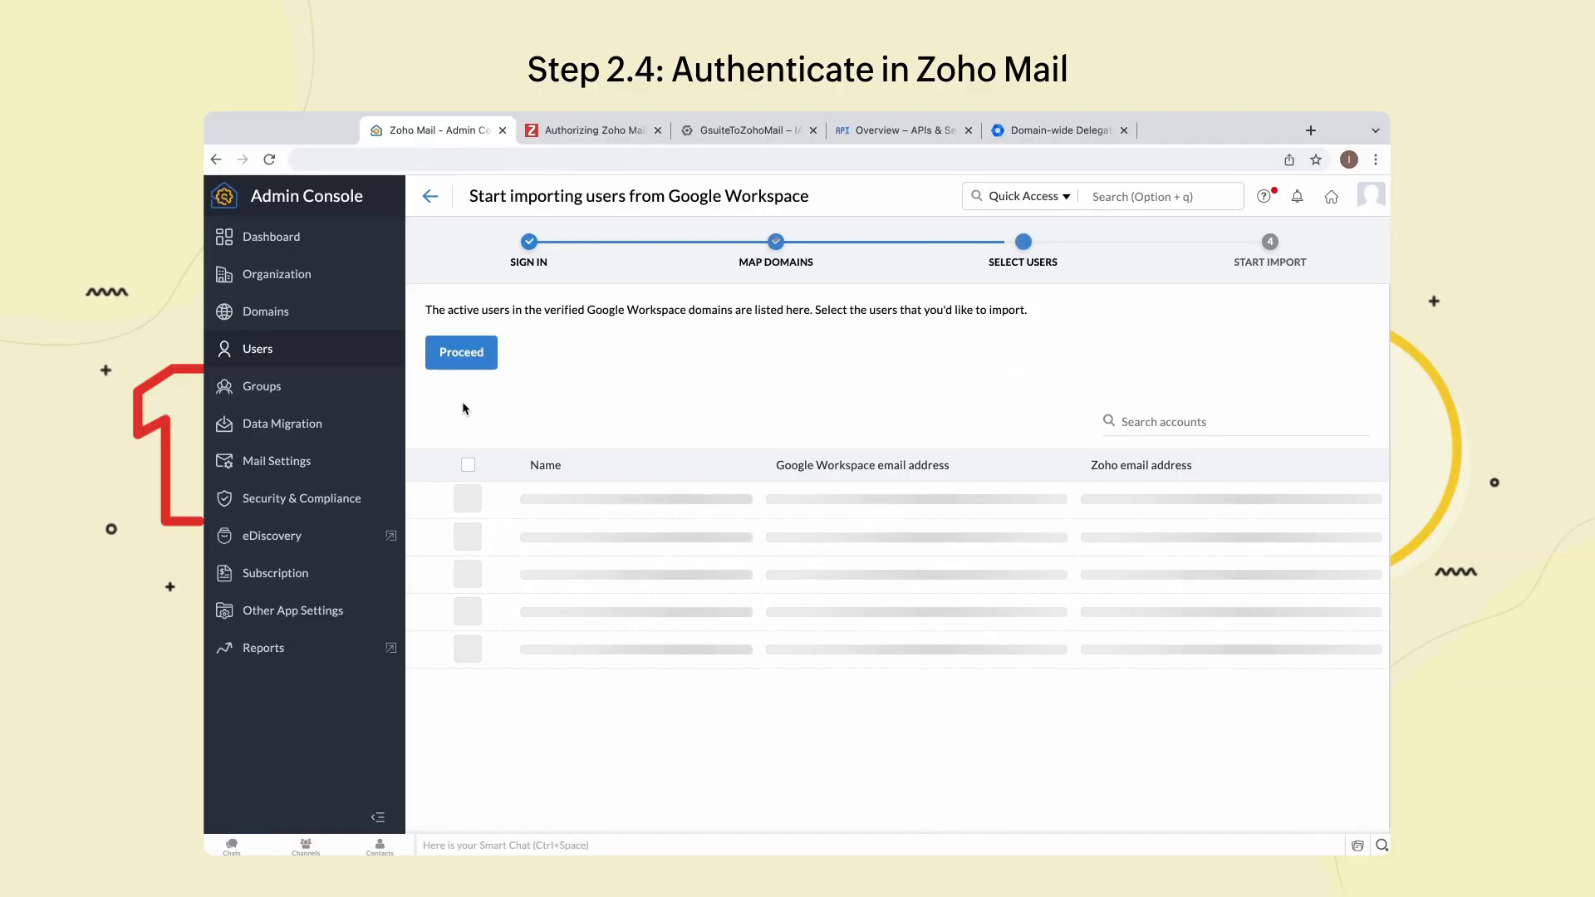
text(lok)
click(467, 501)
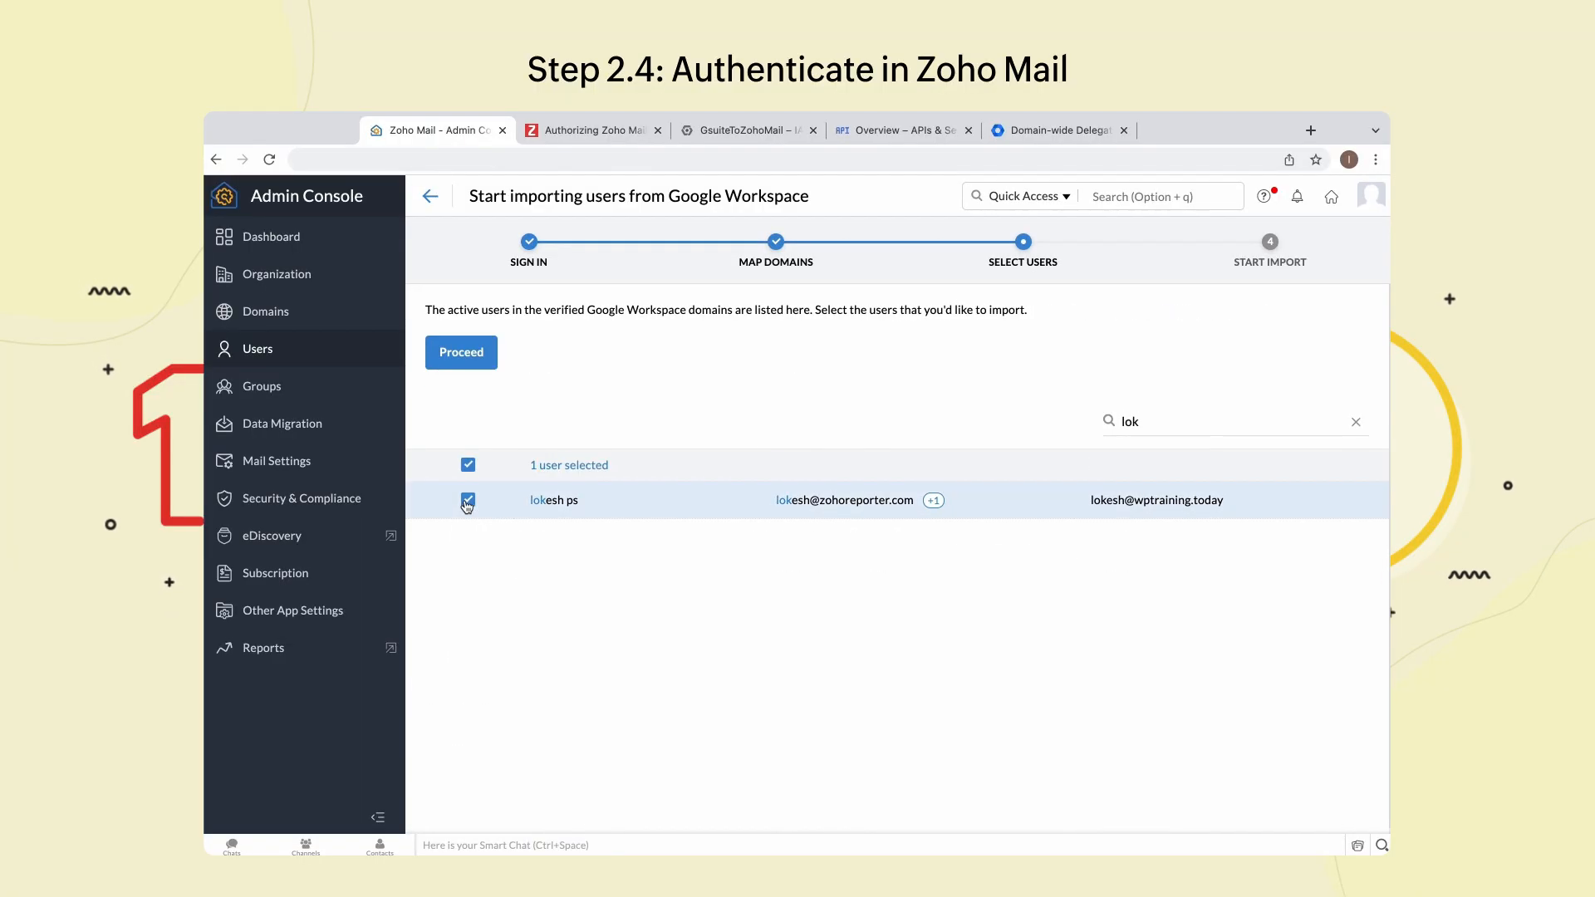
click(478, 365)
- Name the import UserImport, set and confirm a password, include aliases and phone numbers, and start it
click(497, 371)
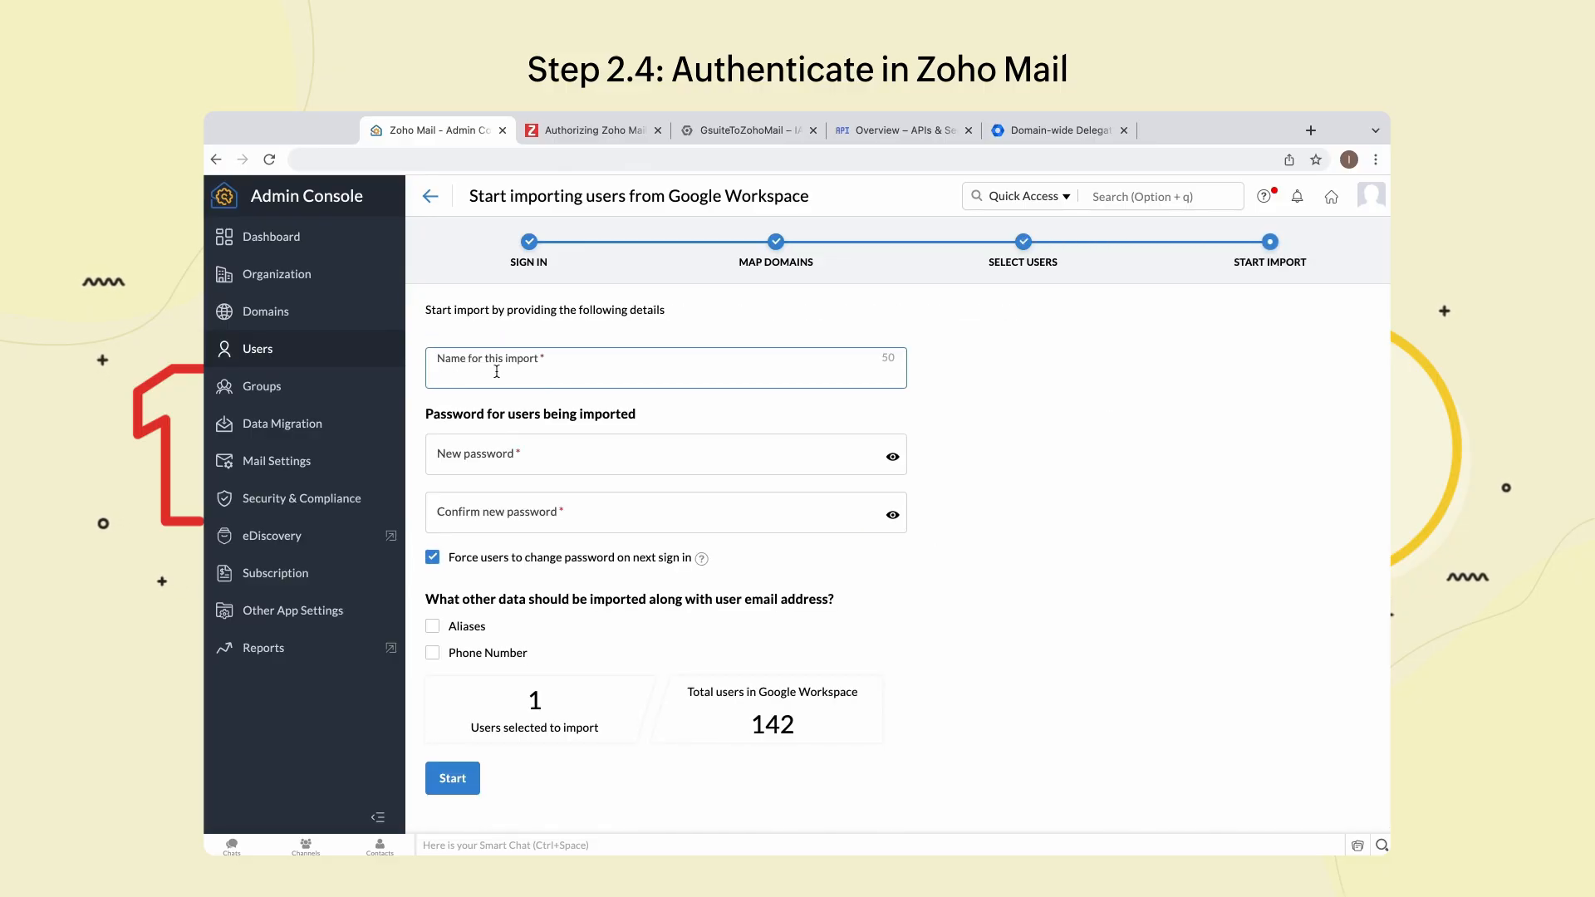
text(User)
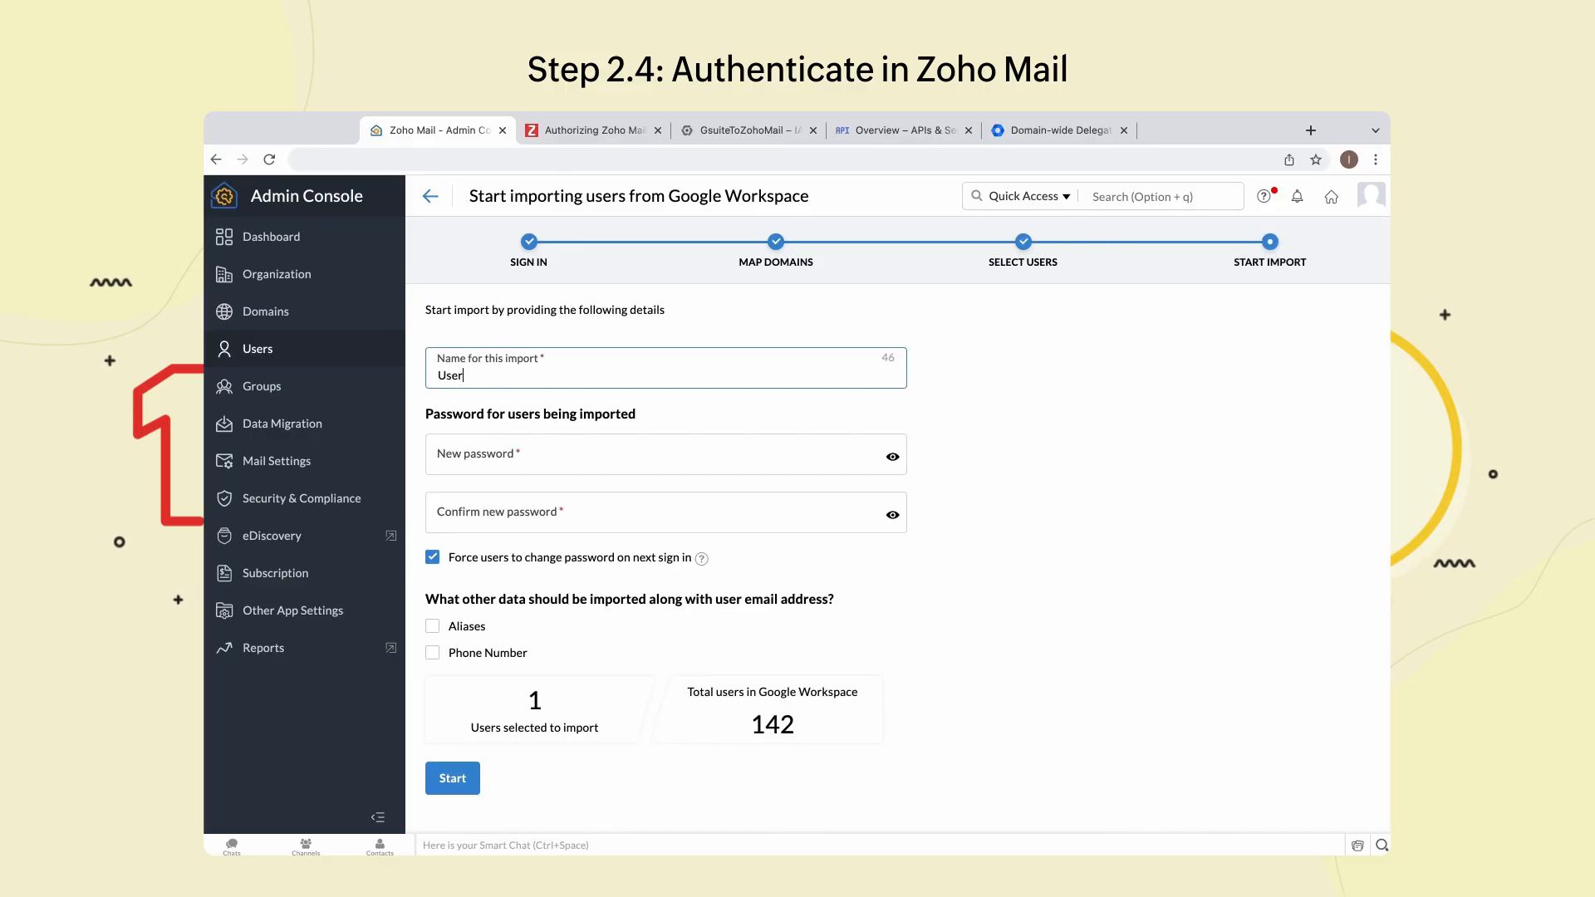
text(Import)
click(498, 462)
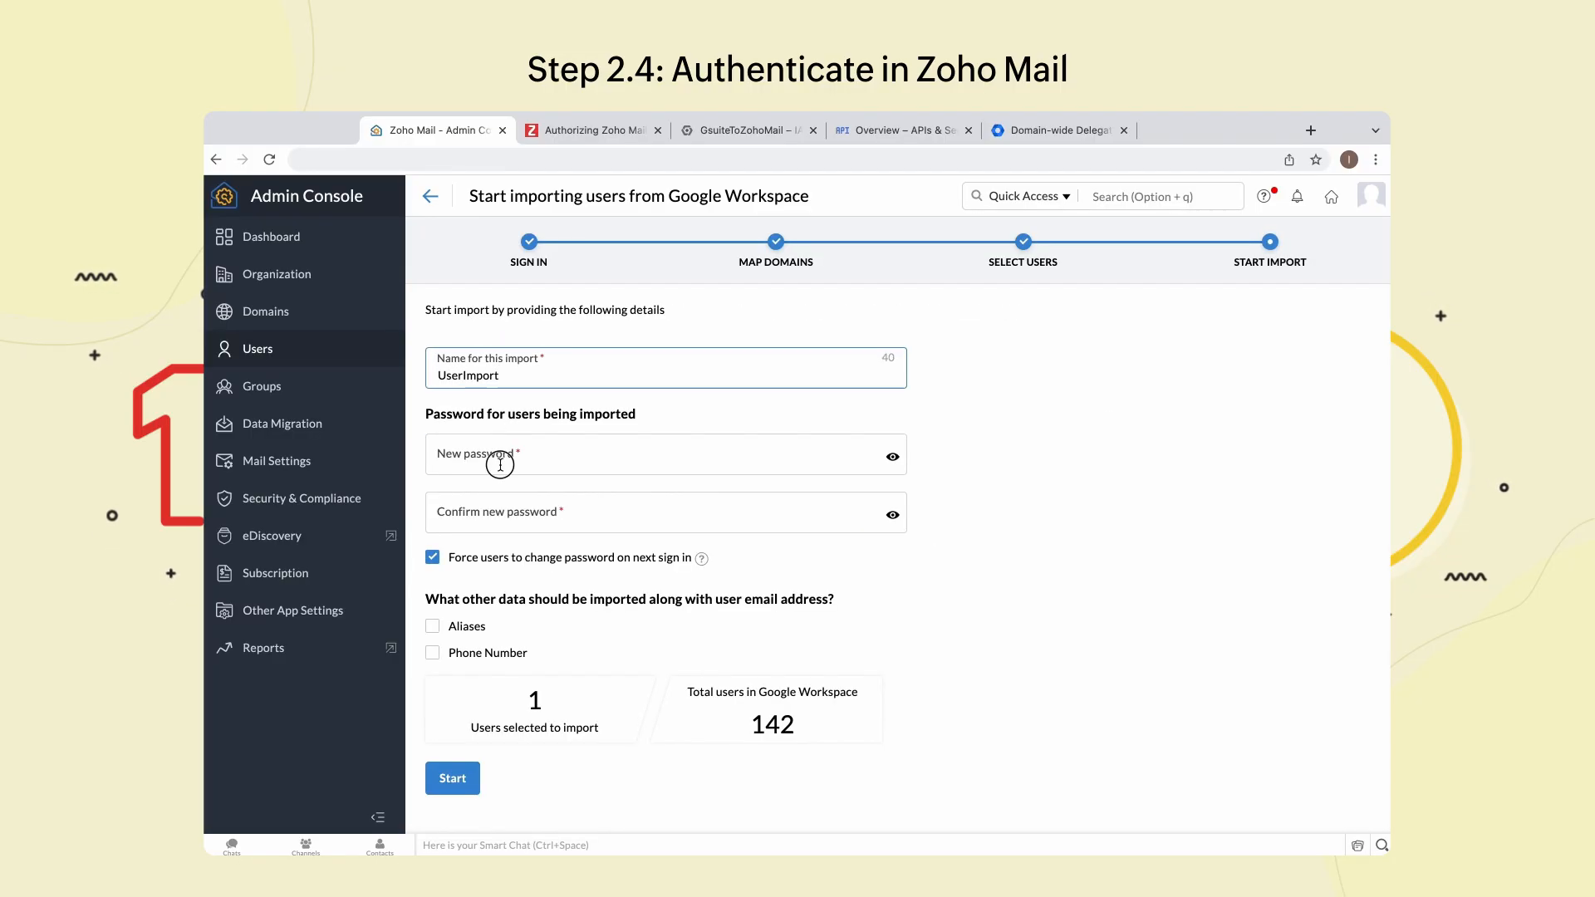
text(Pass•••••••••)
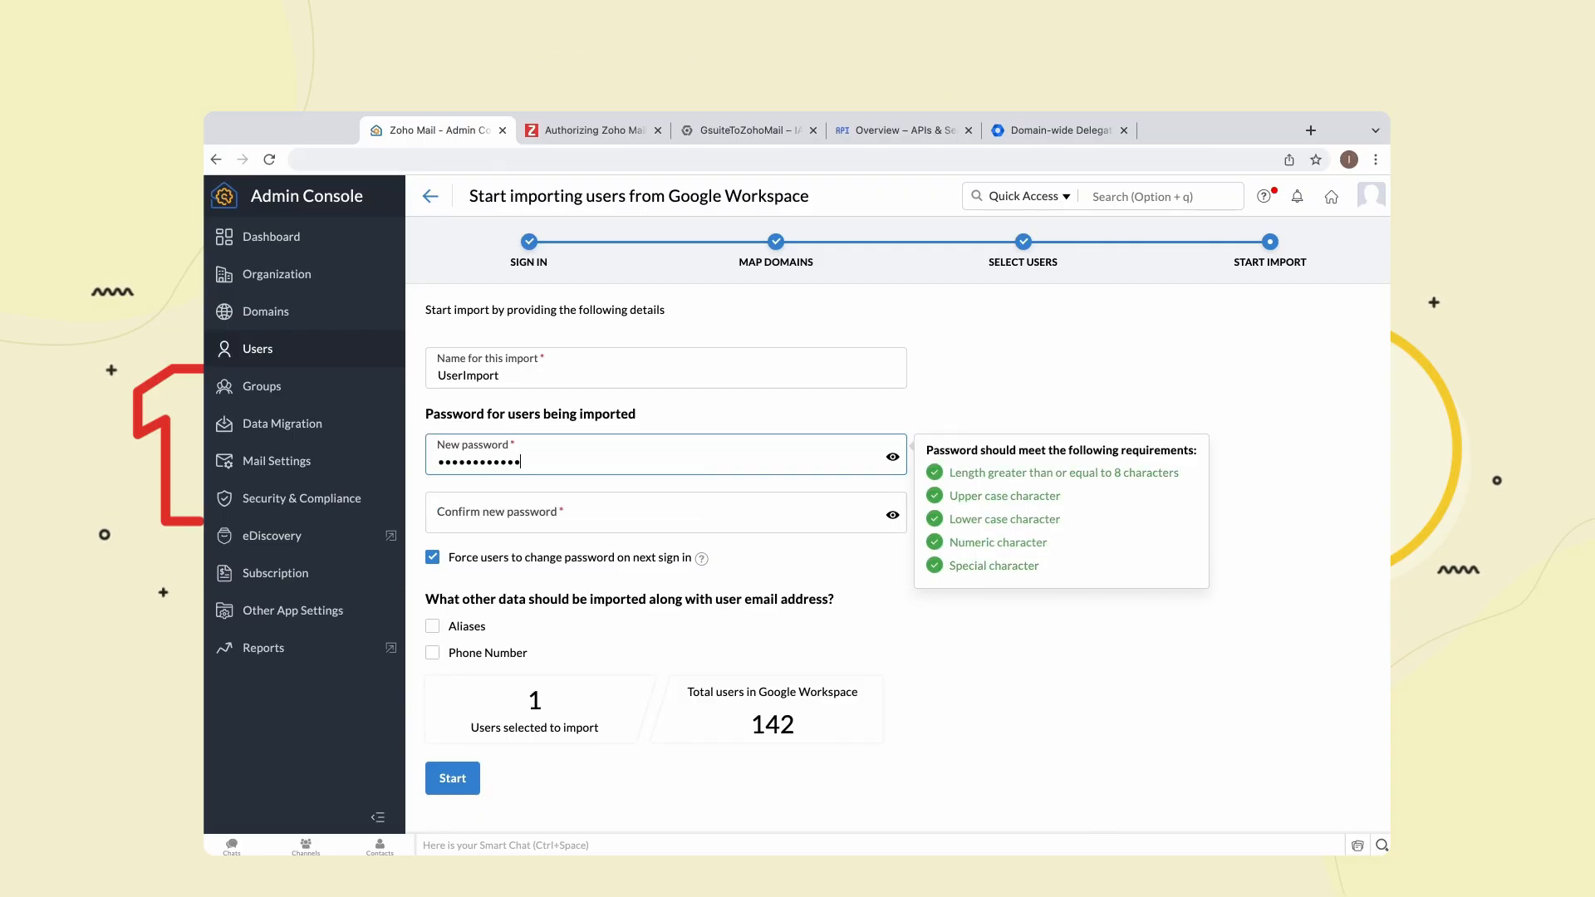
click(498, 522)
text(•••)
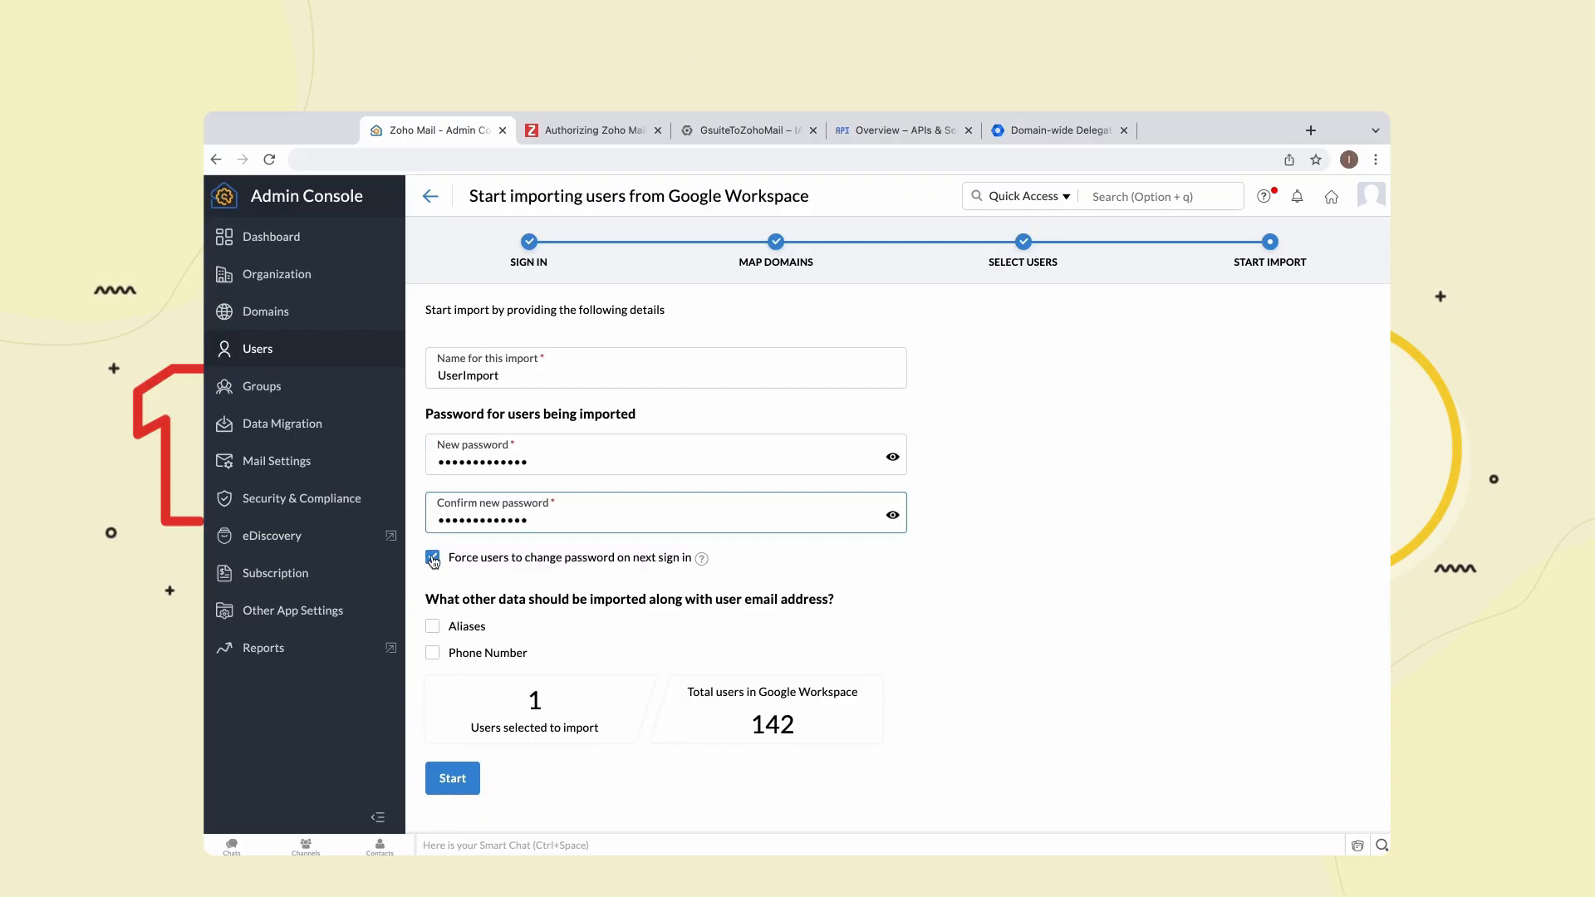
click(432, 626)
click(432, 653)
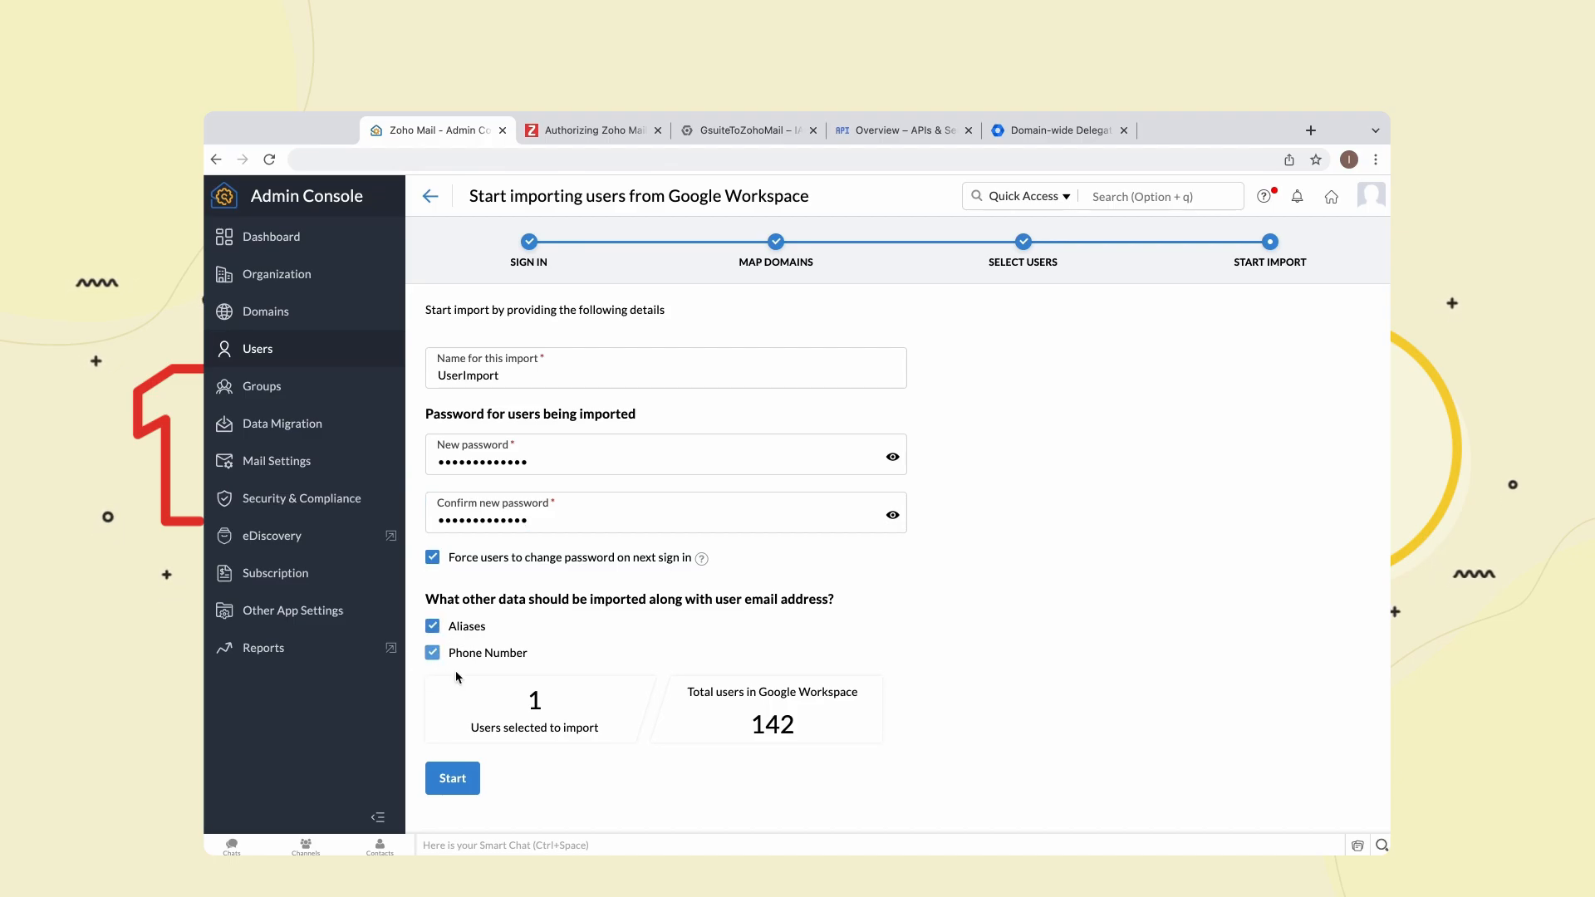
click(463, 774)
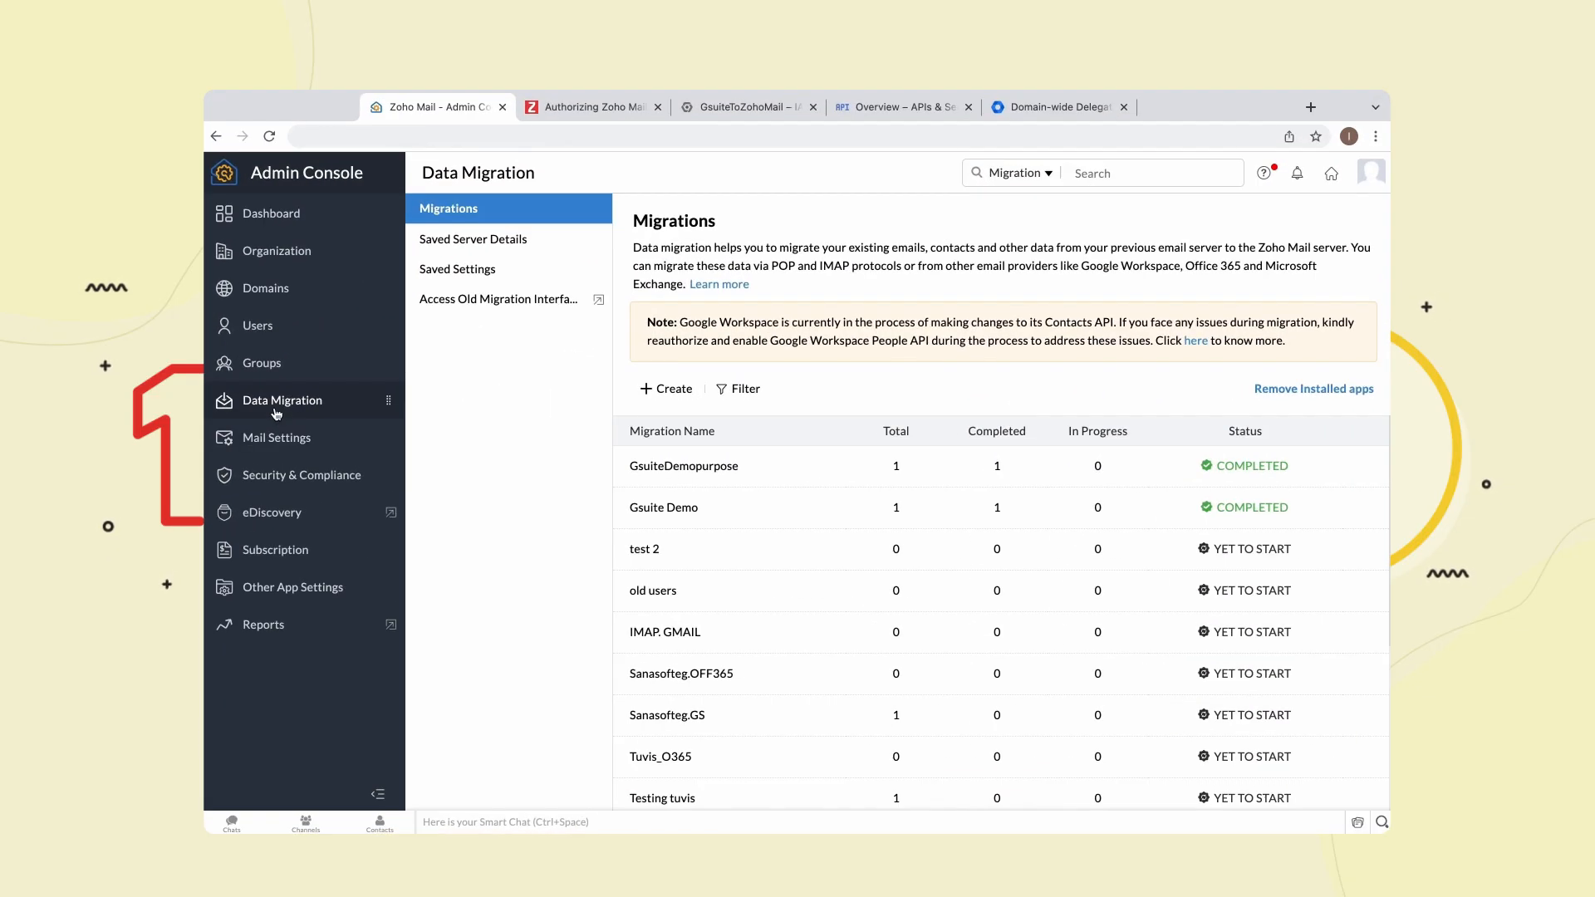
- Create a new data migration named DataMigration
click(683, 389)
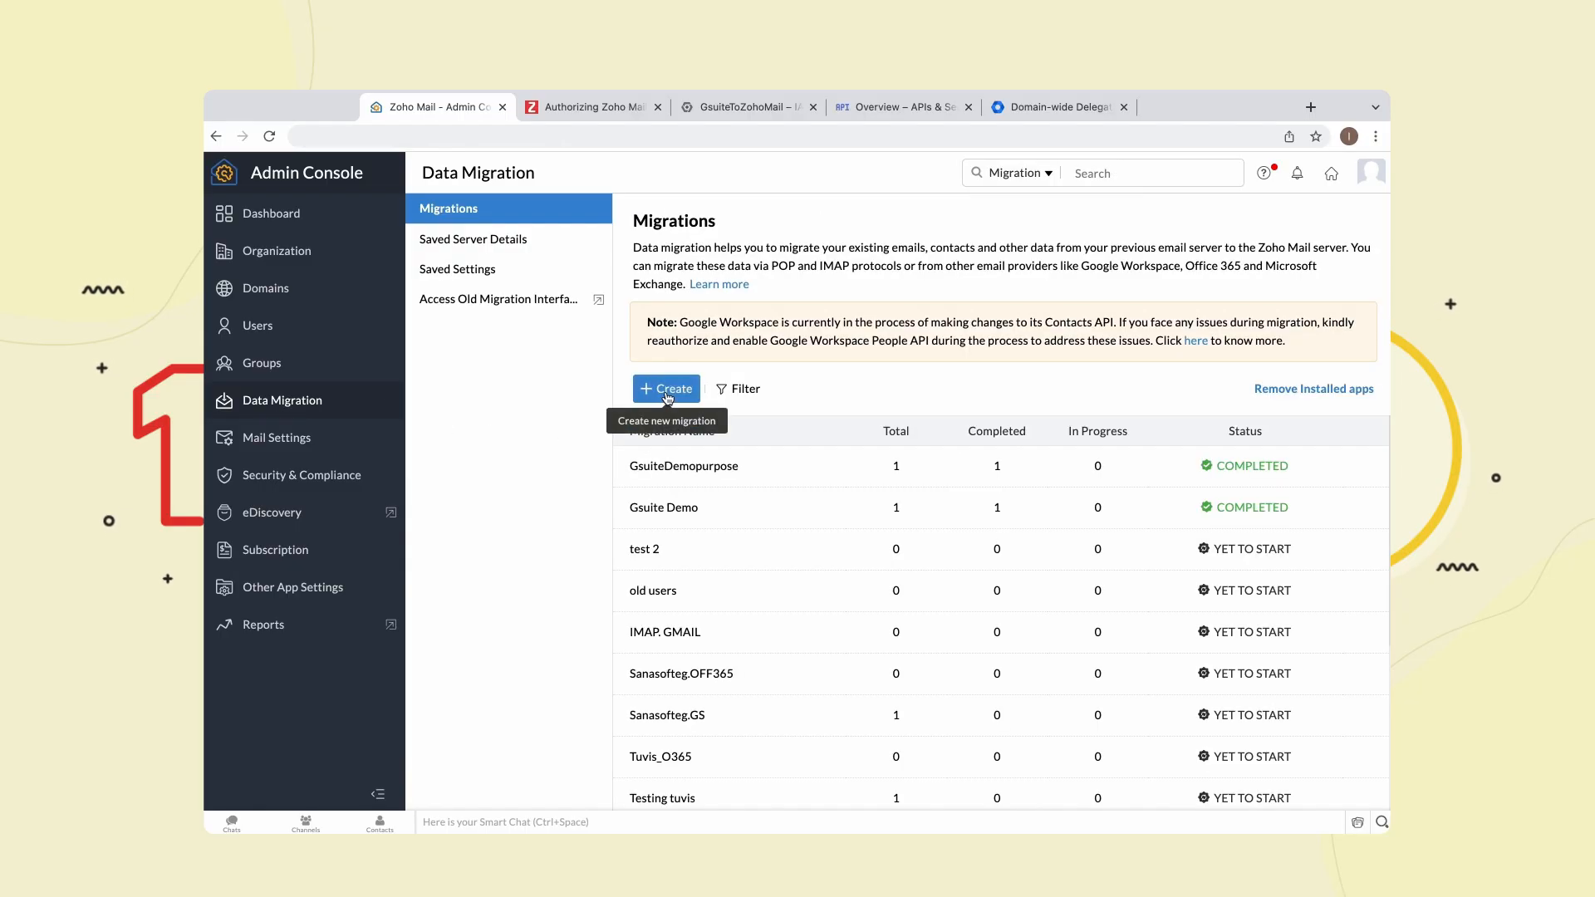
click(667, 391)
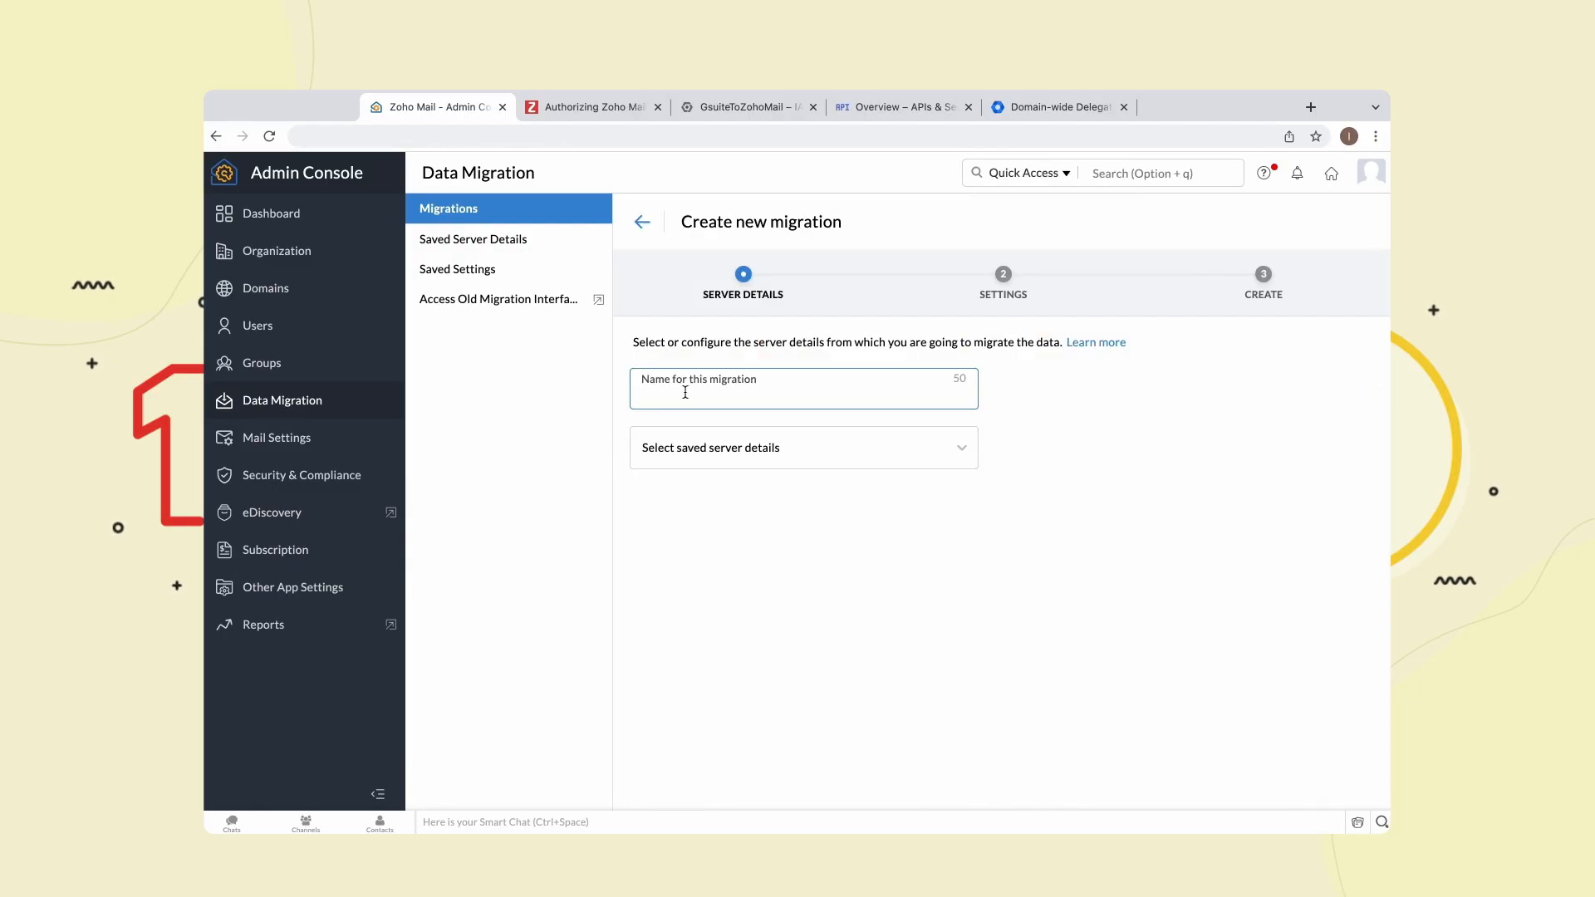
text(DataMigration)
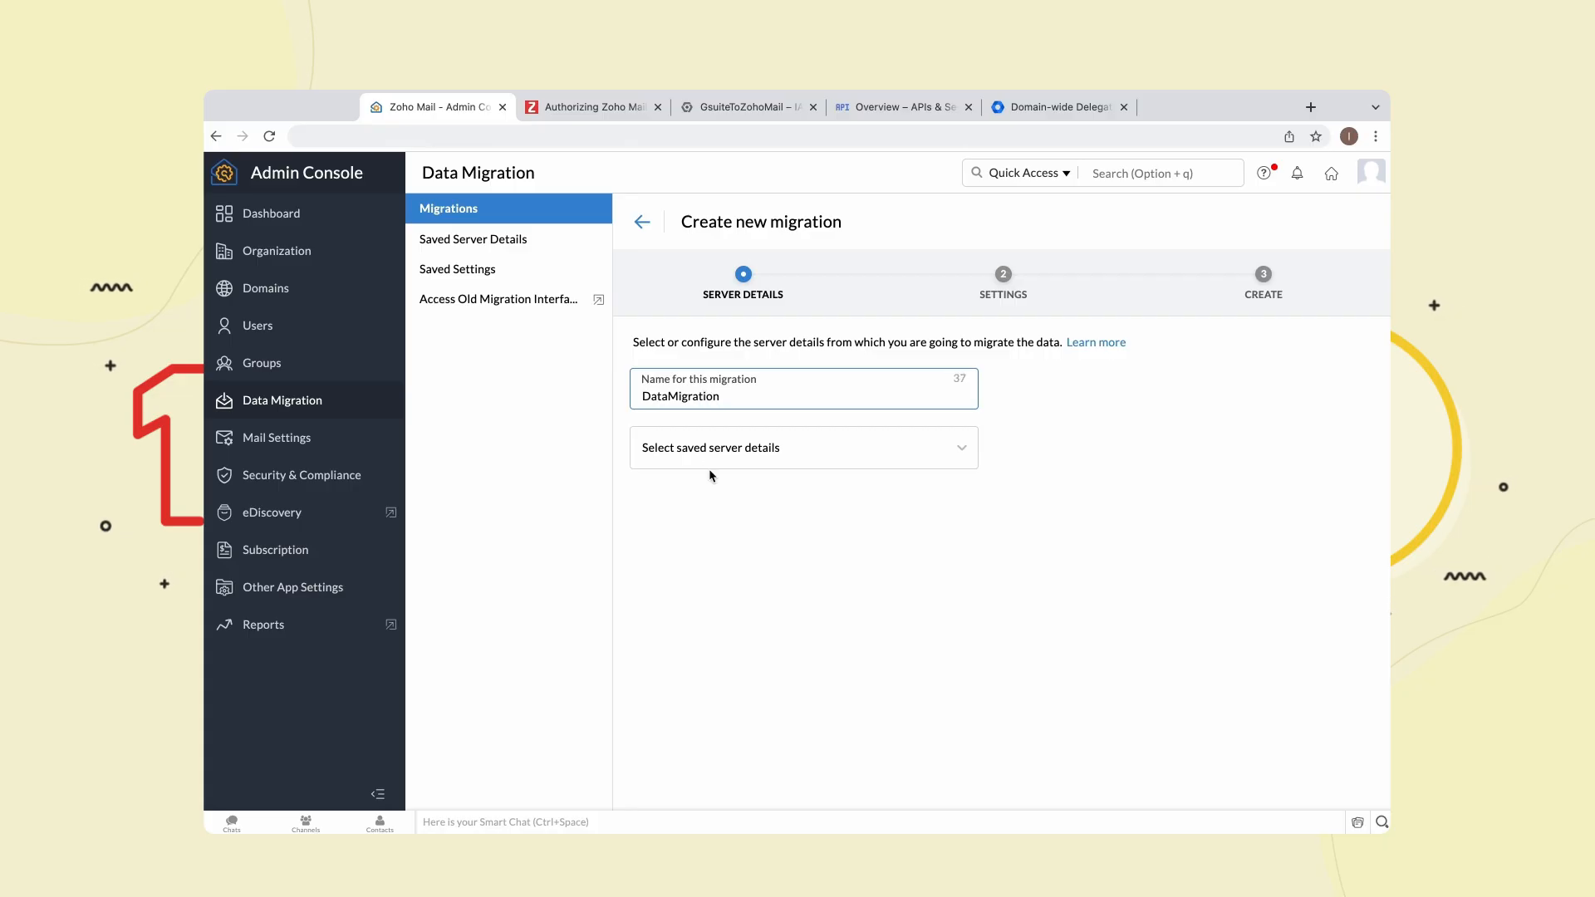
- Add new server details with Google Workspace as the protocol/application
click(710, 467)
click(719, 688)
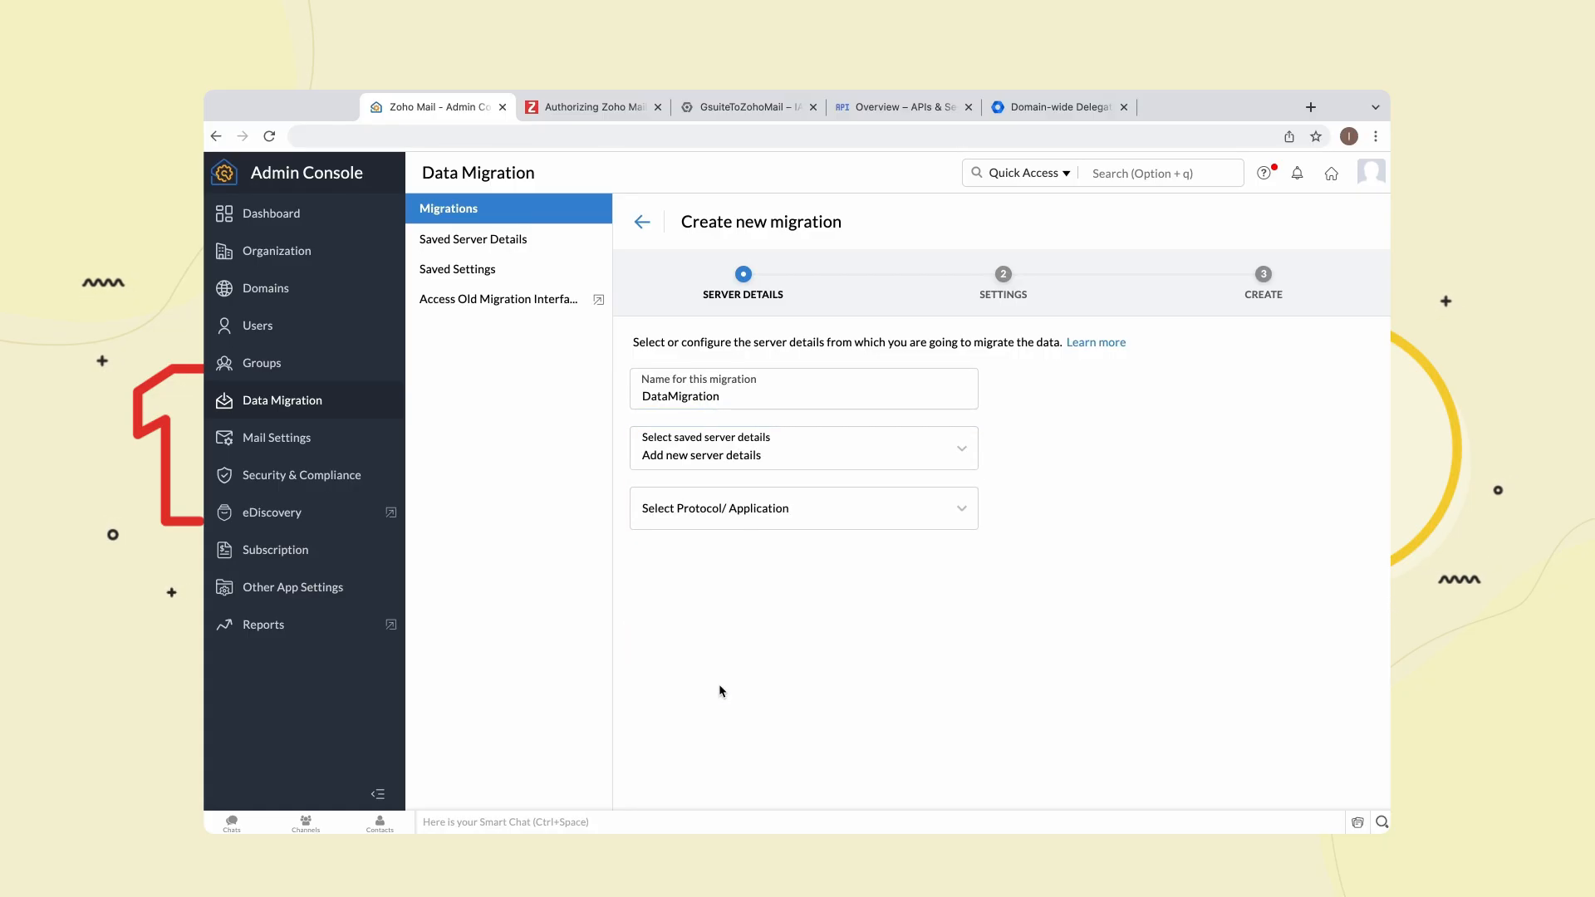
click(681, 510)
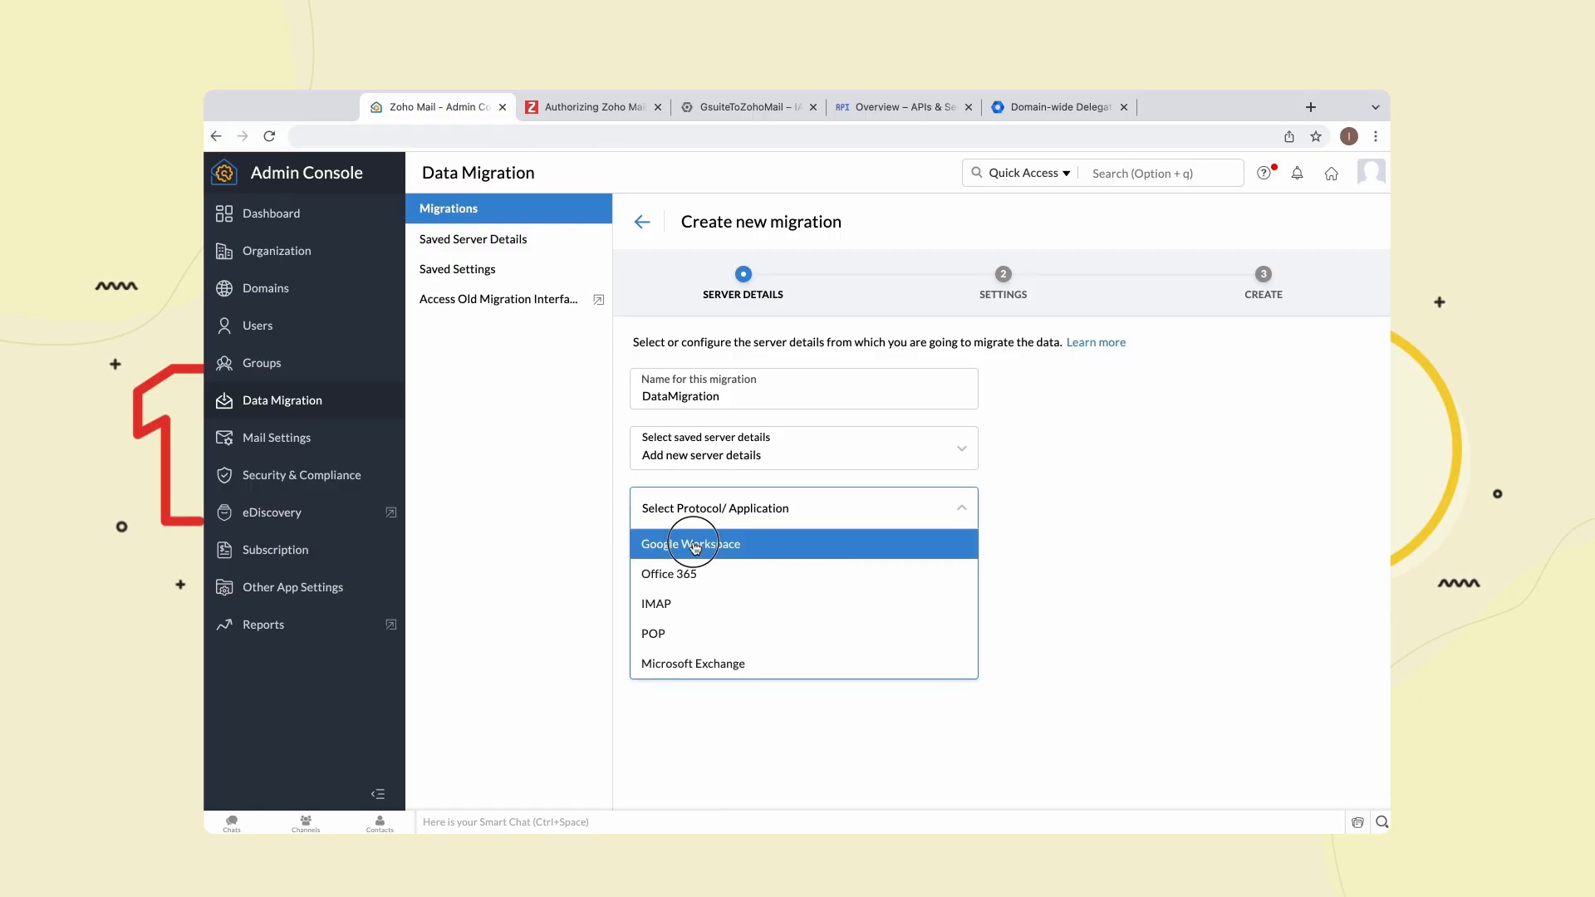
click(694, 545)
click(655, 611)
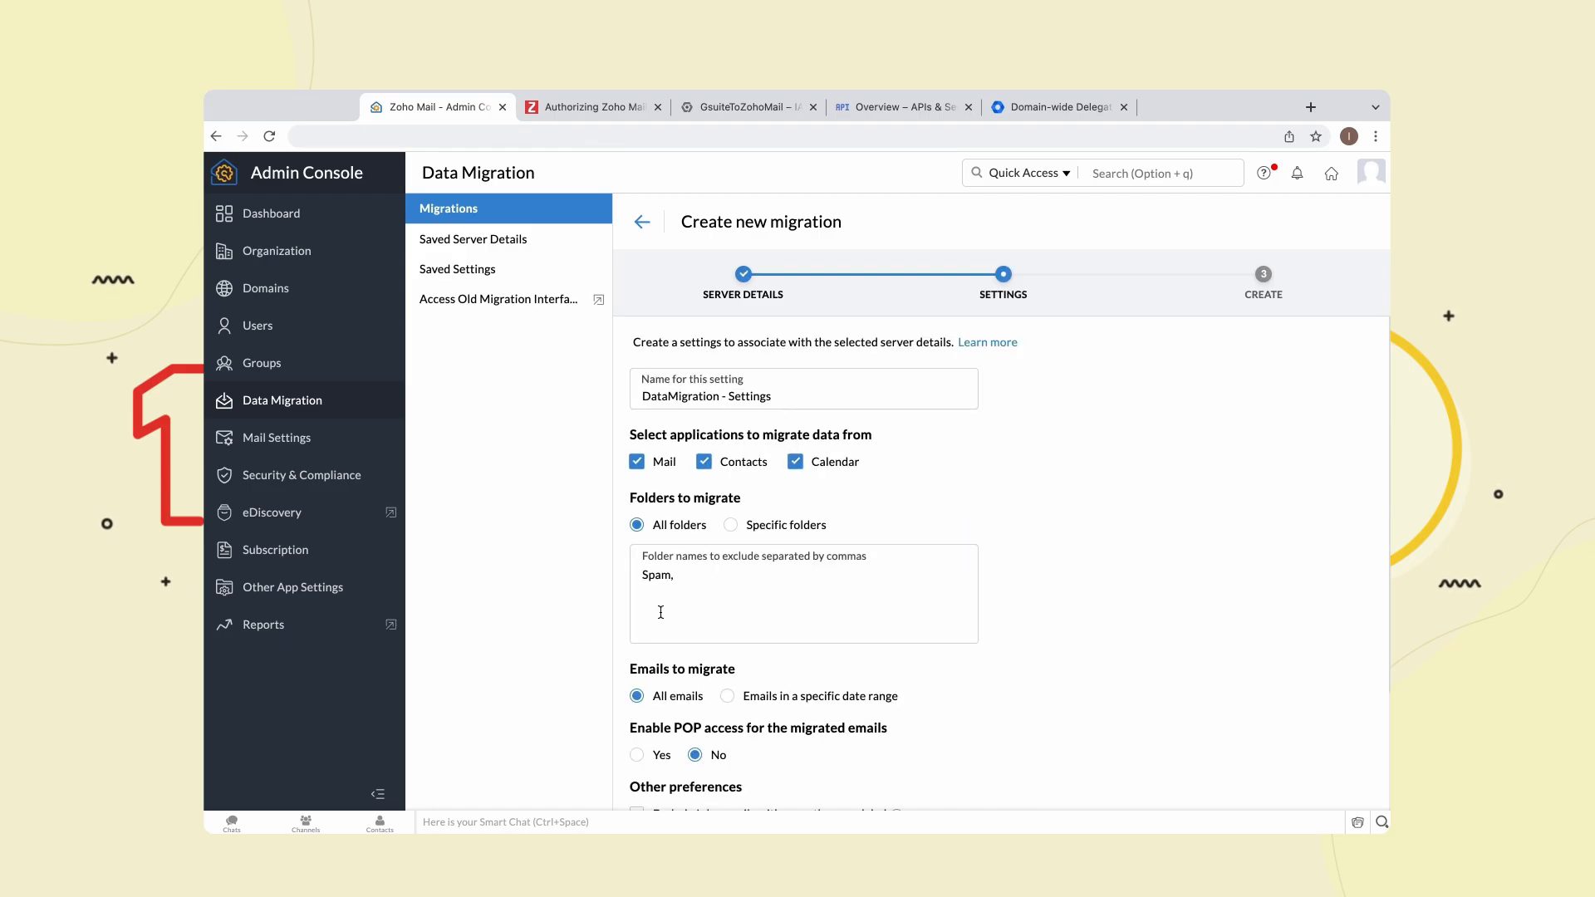
- Exclude multi-label inbox mails, tag Important and Starred mails, set POP access to Yes, and save
scroll(673, 551, down, 1)
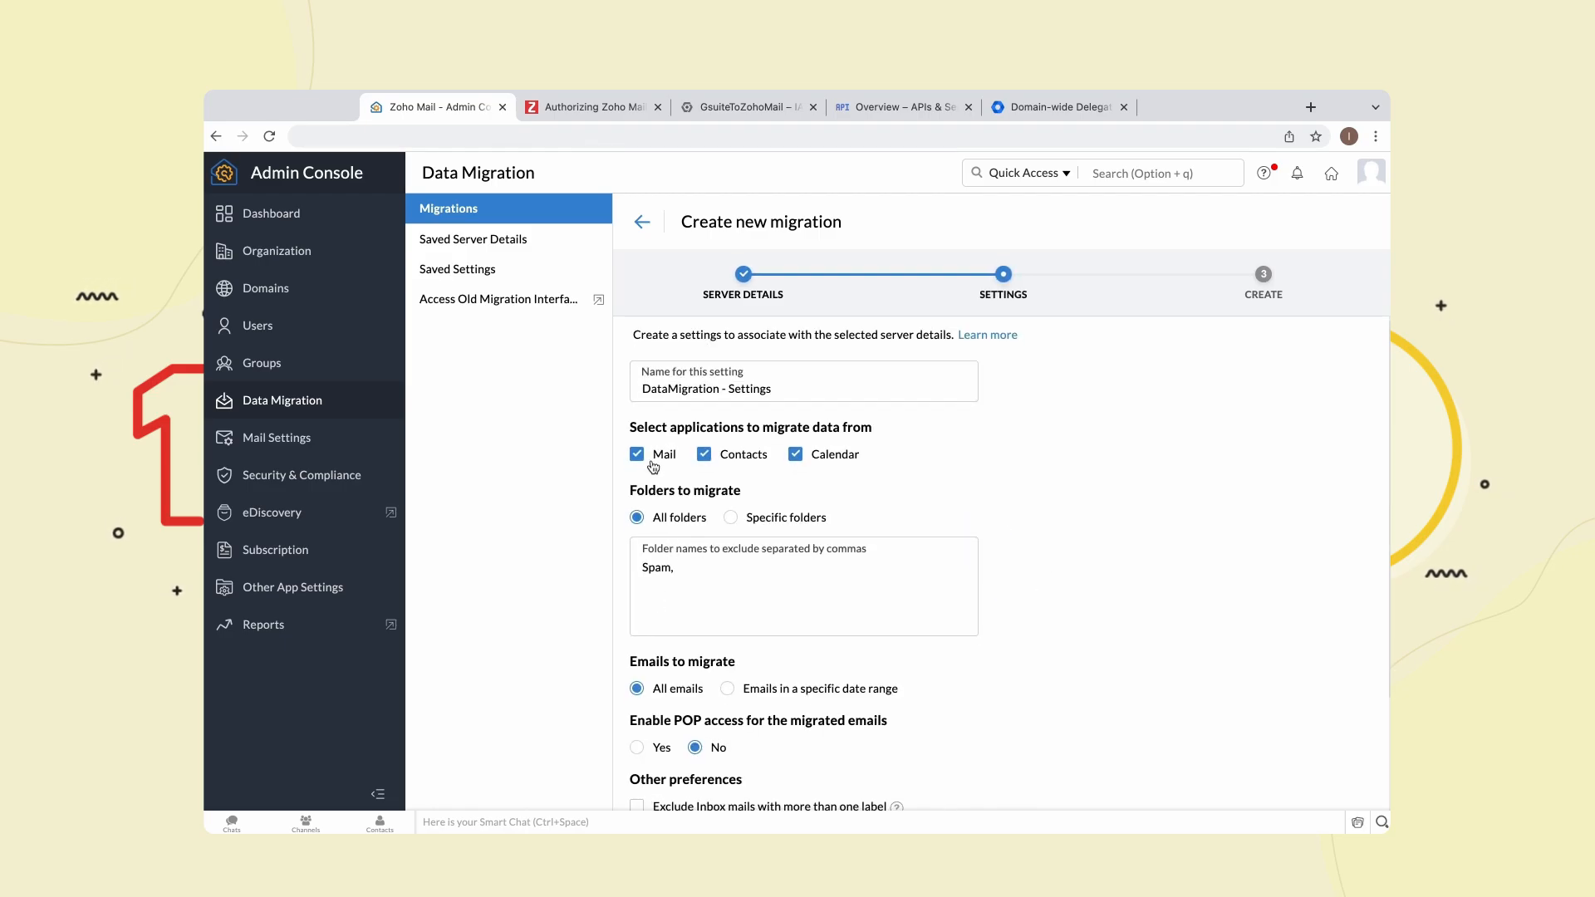
drag(629, 426, 872, 426)
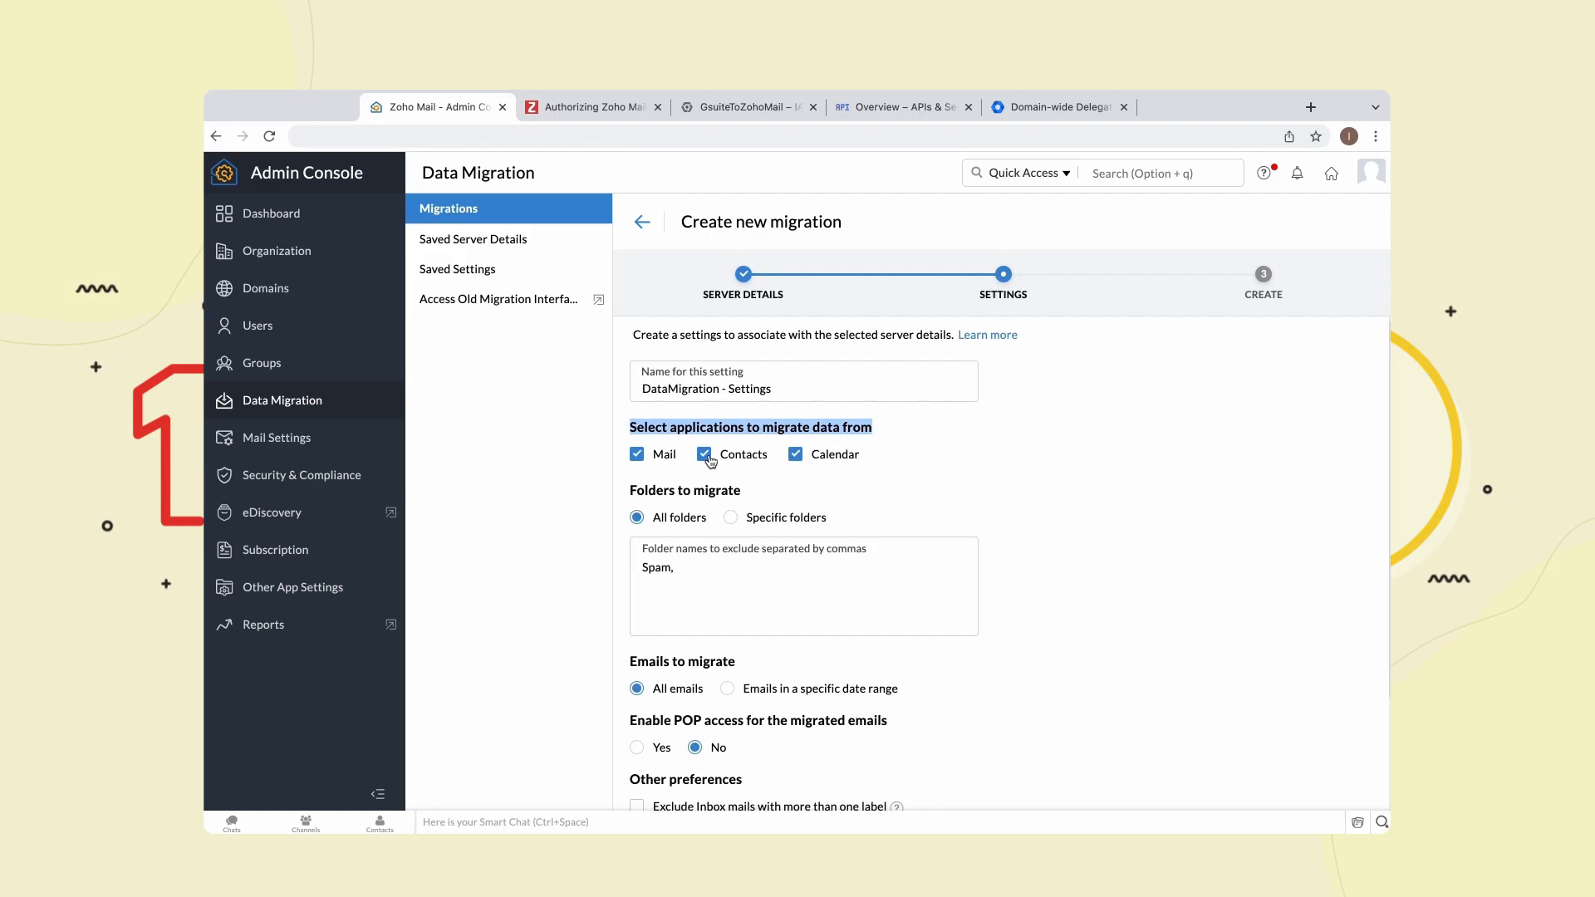
scroll(688, 515, down, 4)
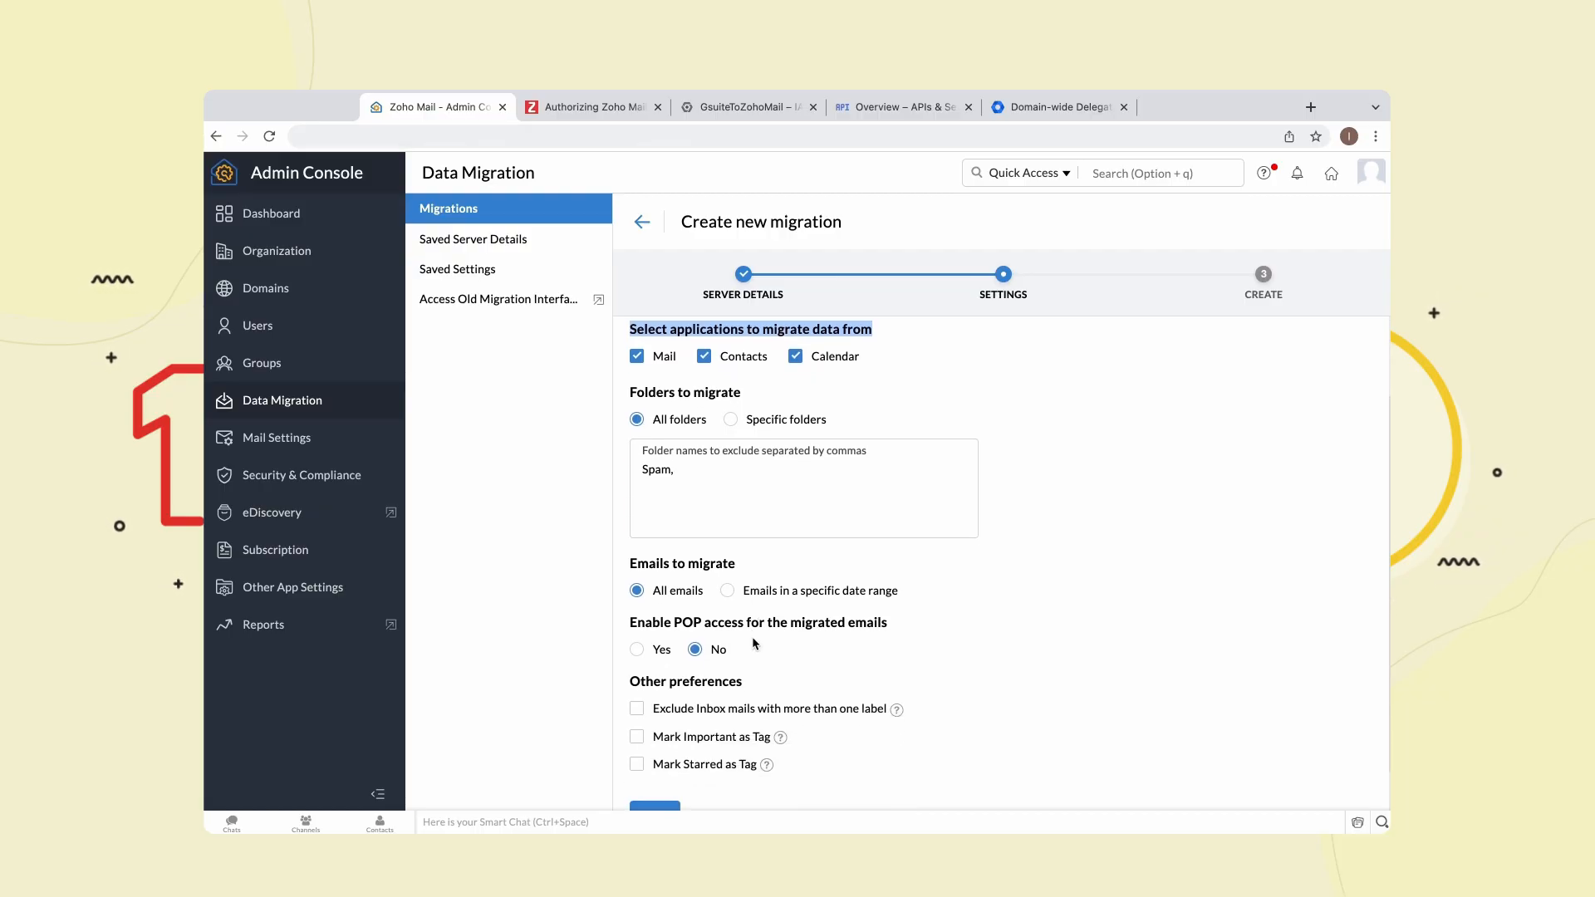
click(639, 665)
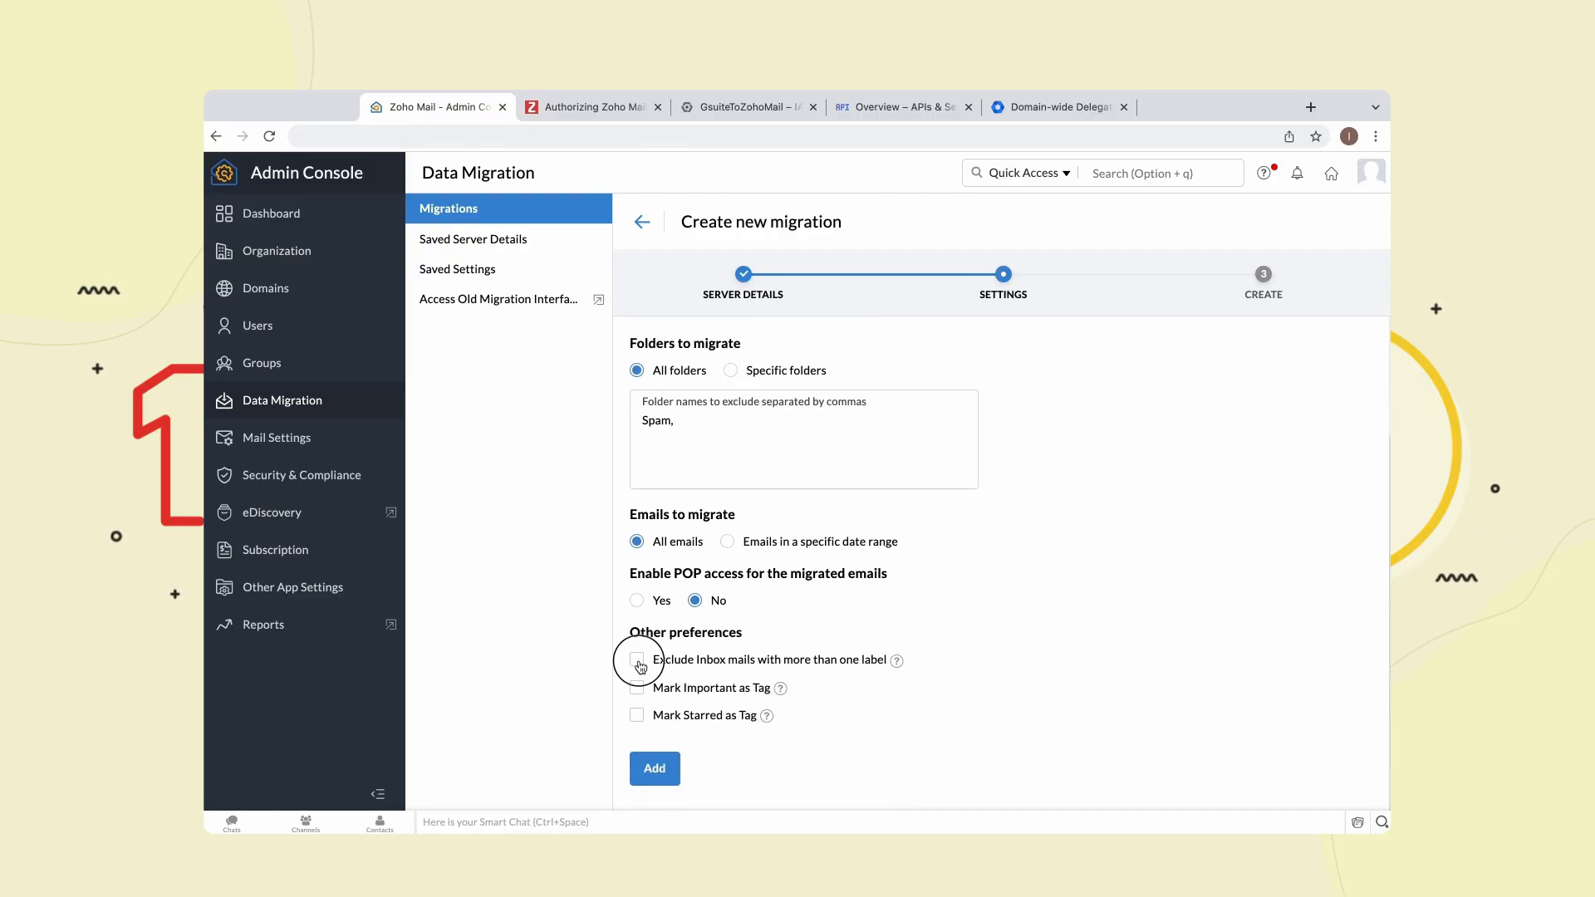
click(639, 689)
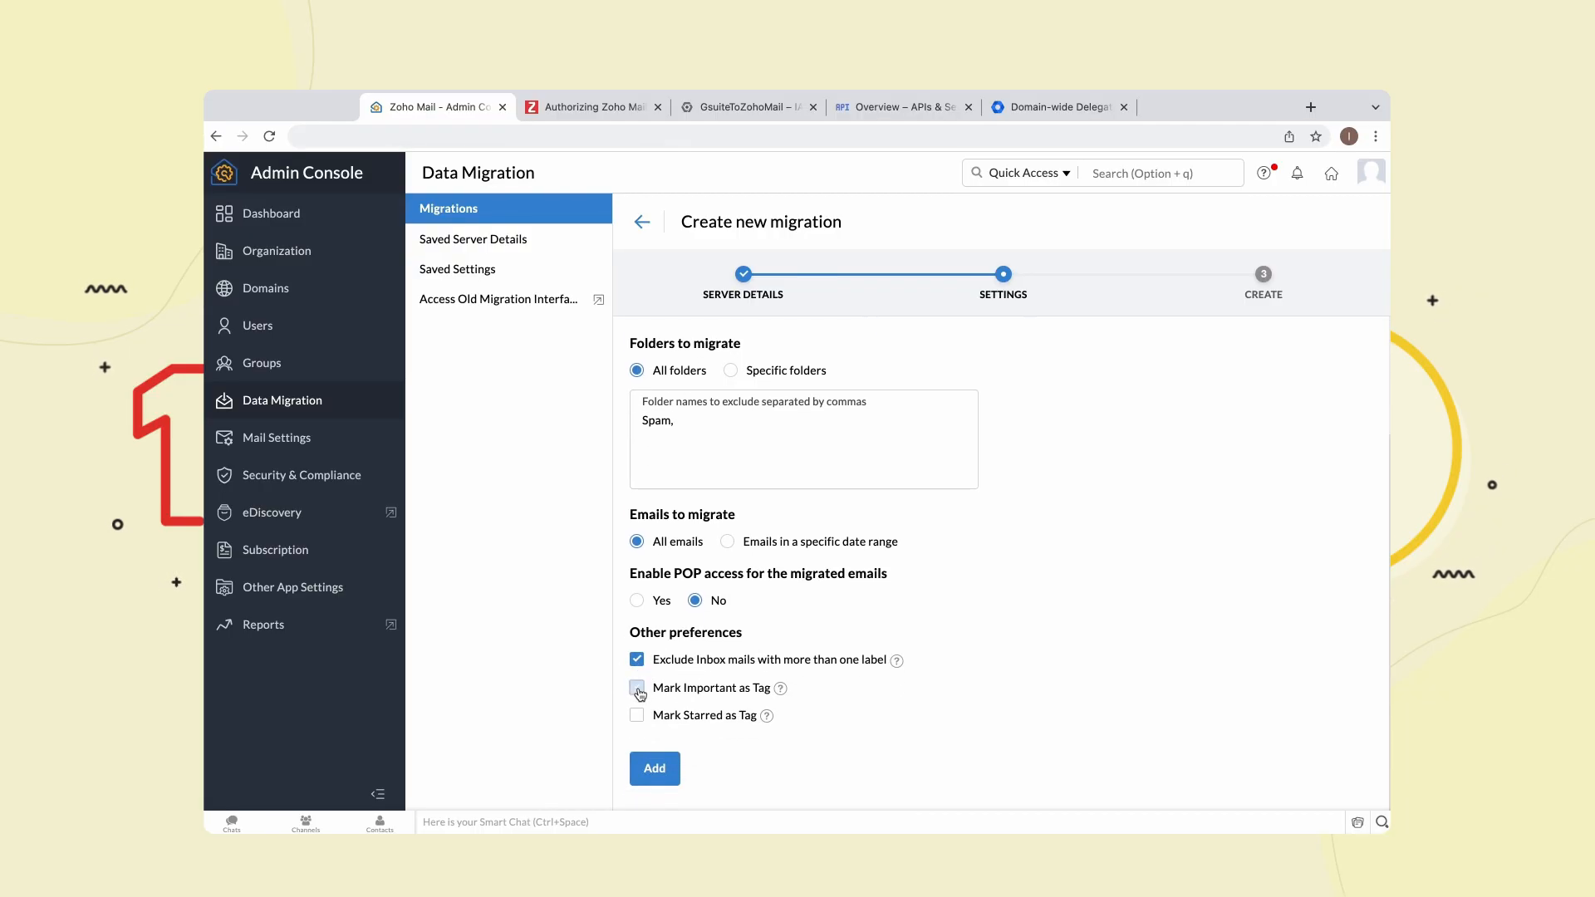
click(642, 717)
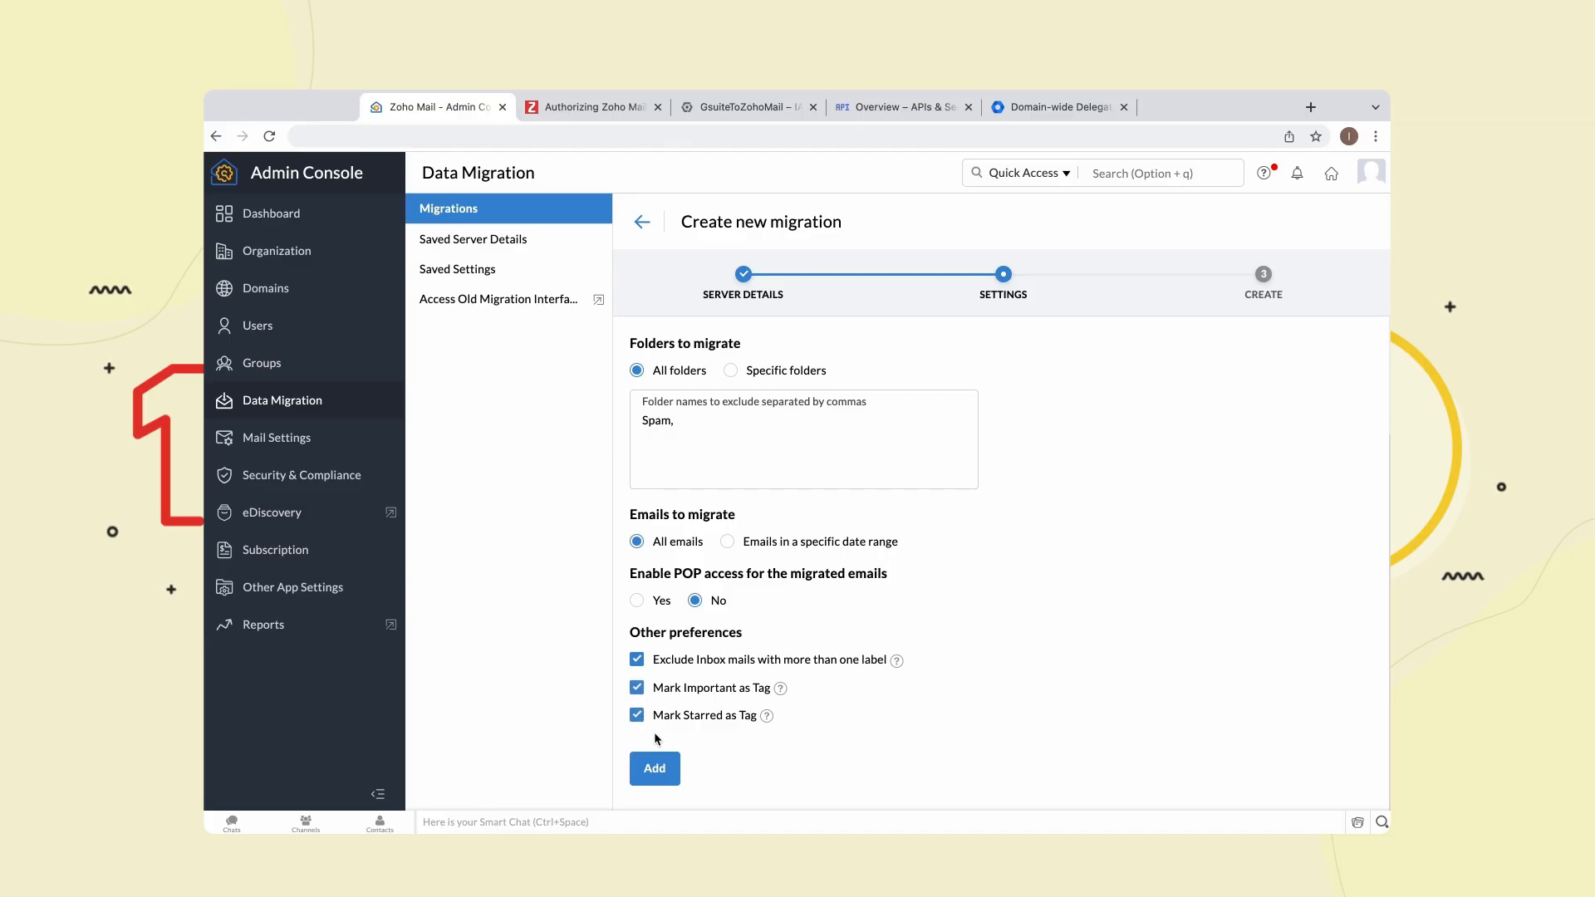
click(639, 607)
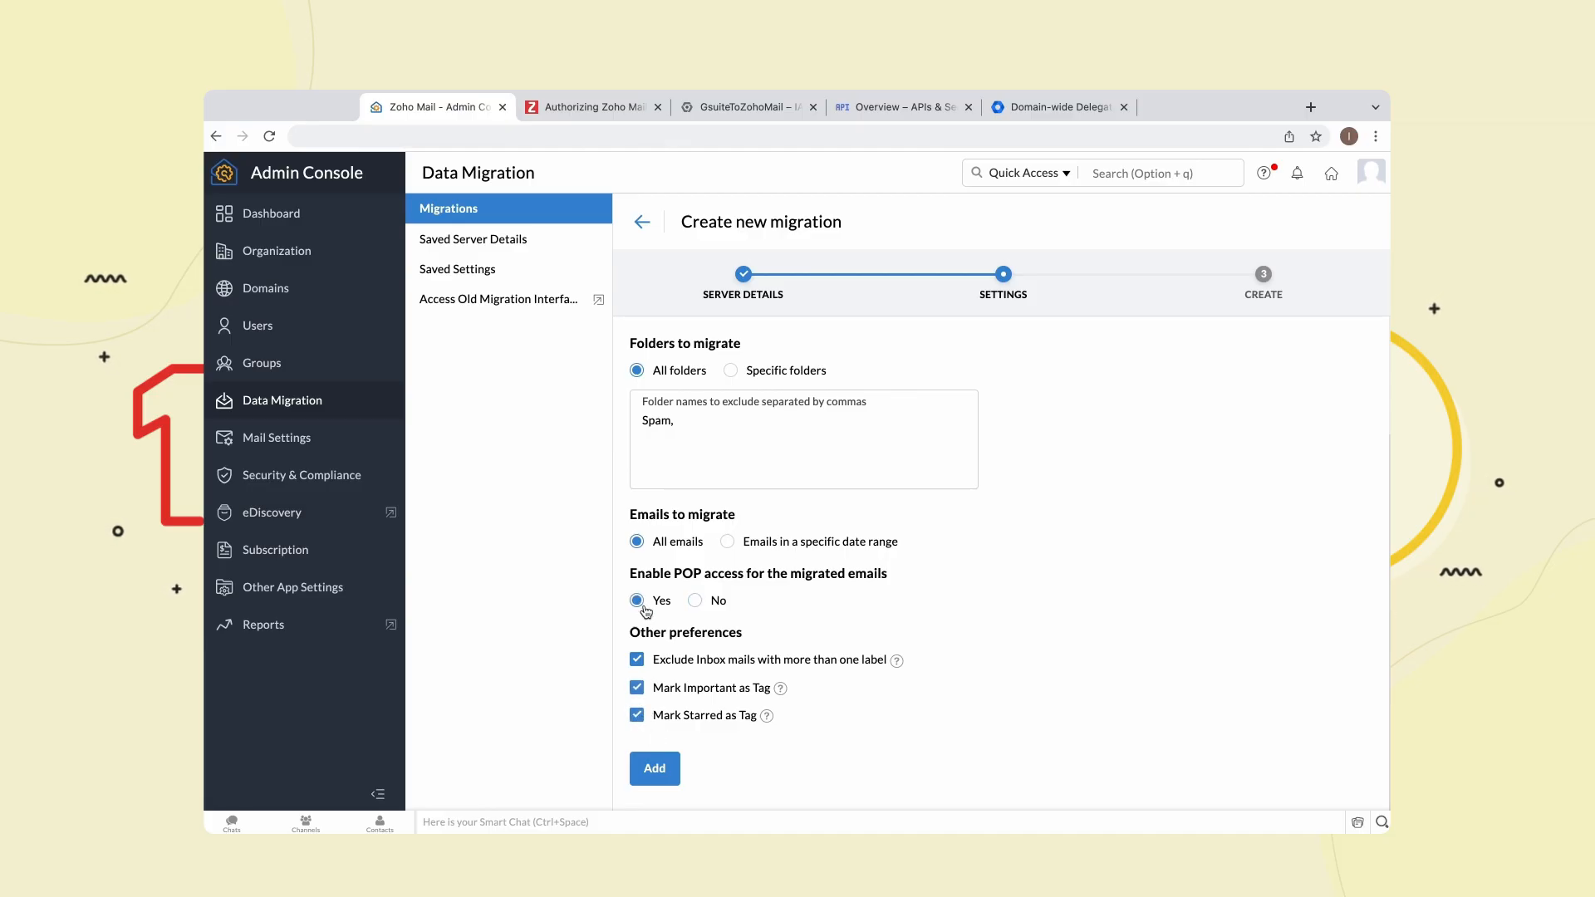
click(669, 768)
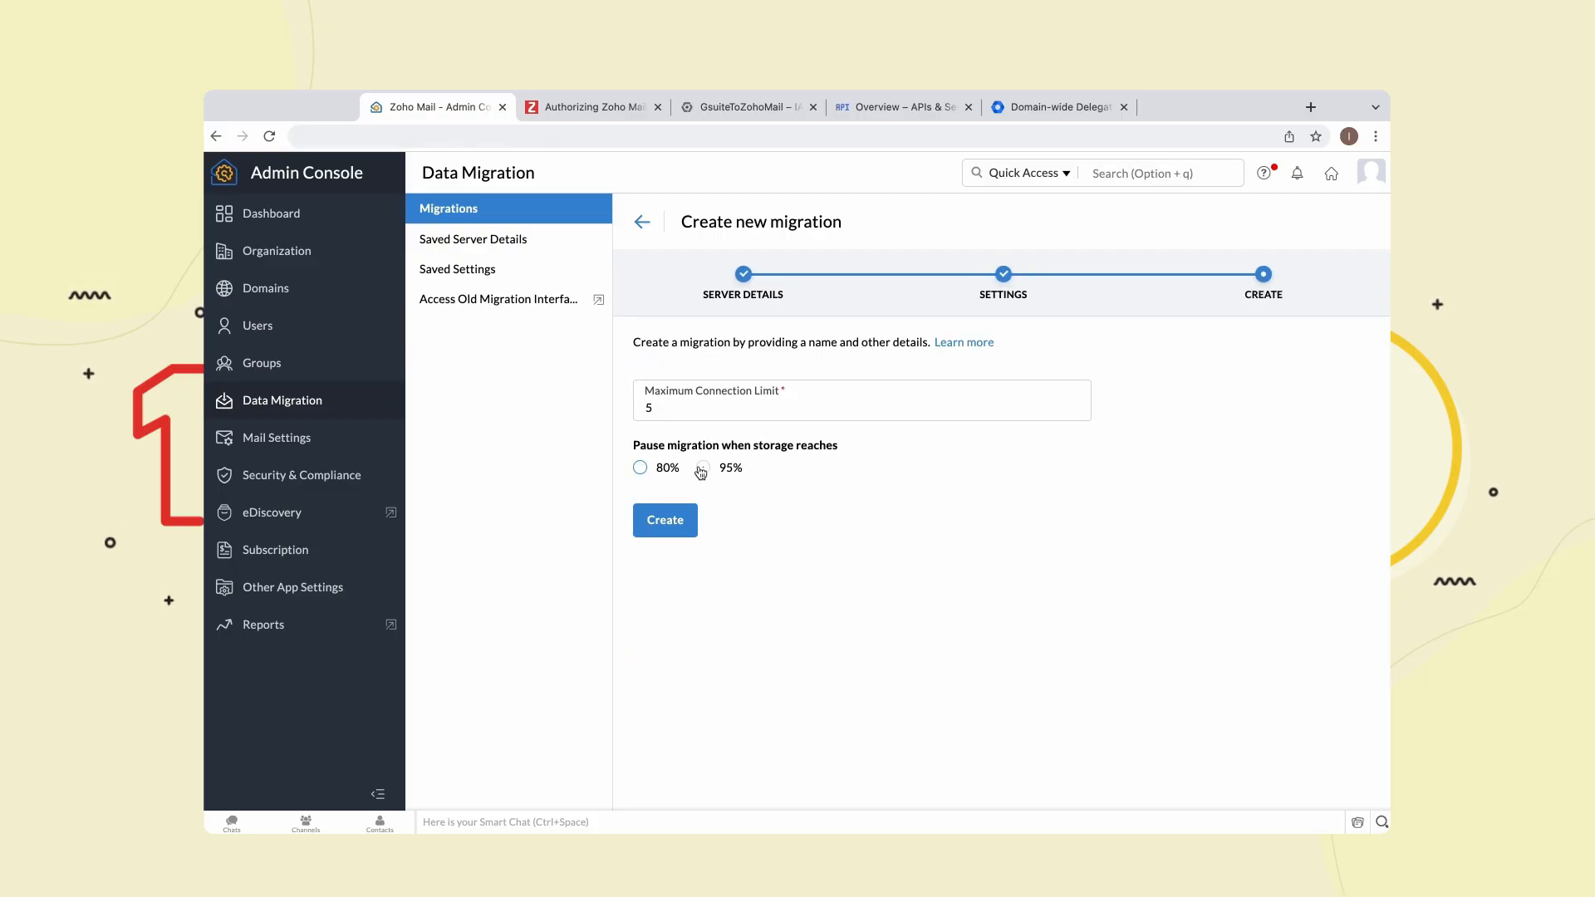
- Pause at 95% storage, set maximum connection limit to 10, and create DataMigration
click(702, 468)
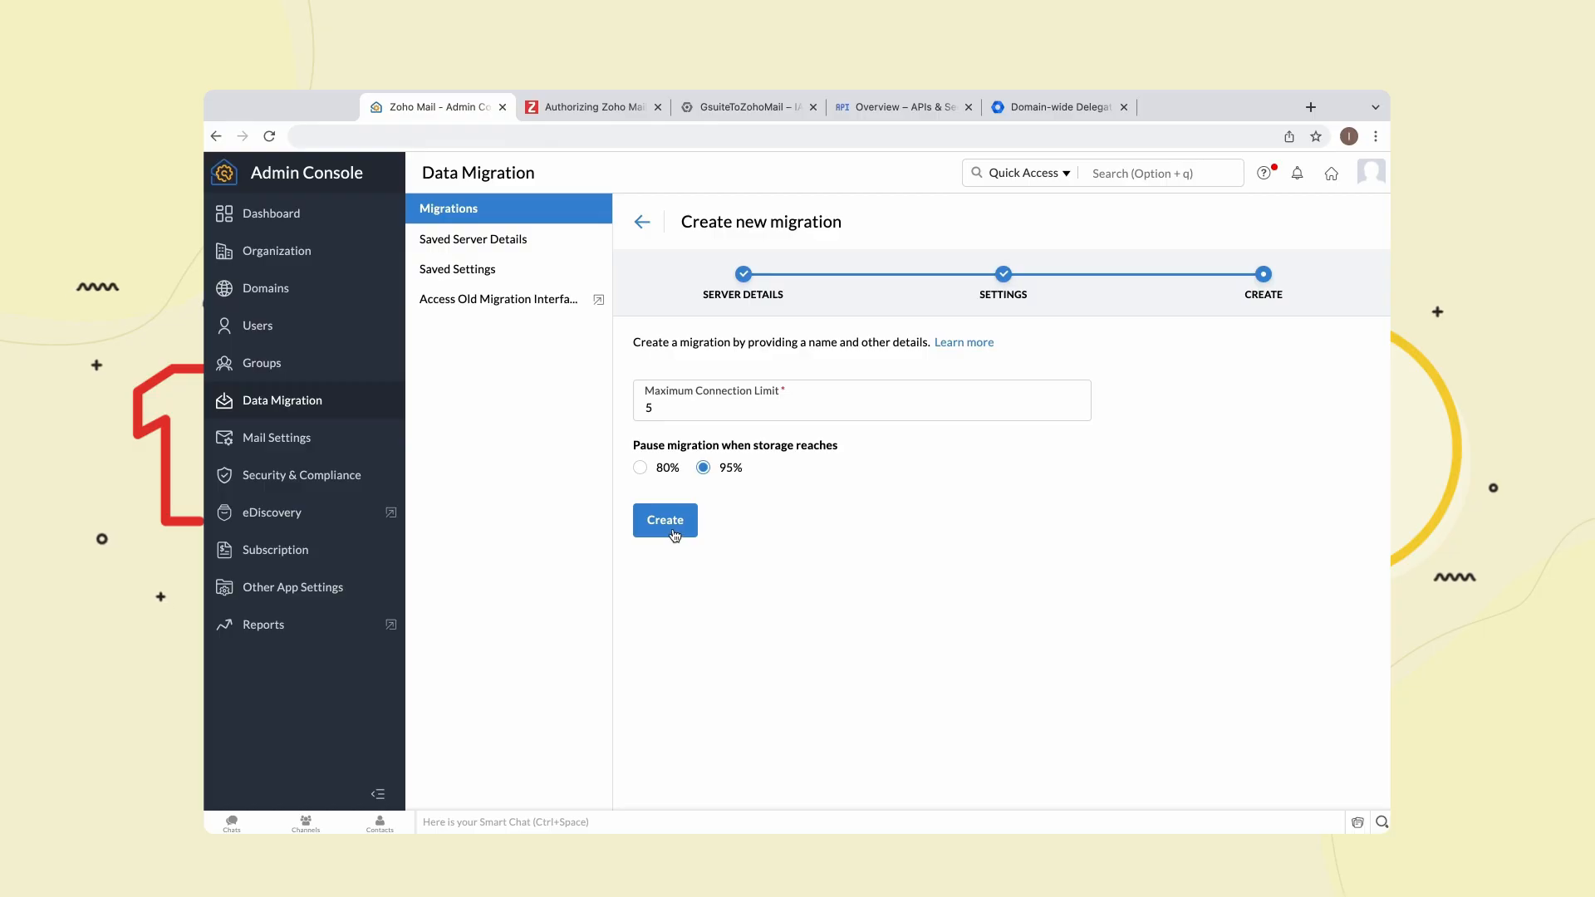
click(664, 414)
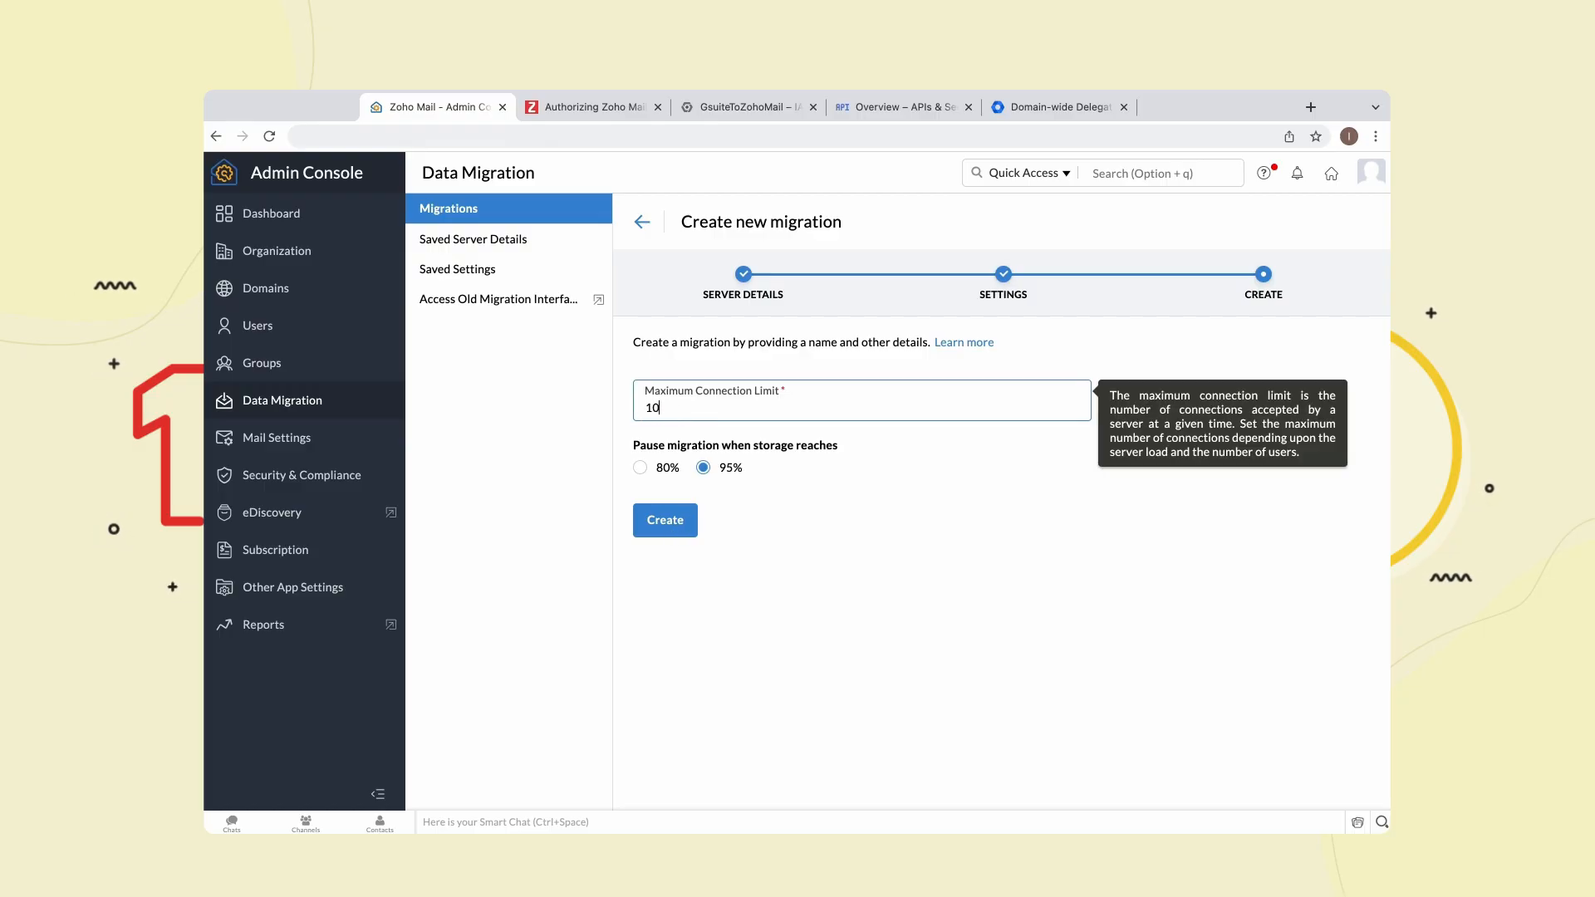
click(669, 517)
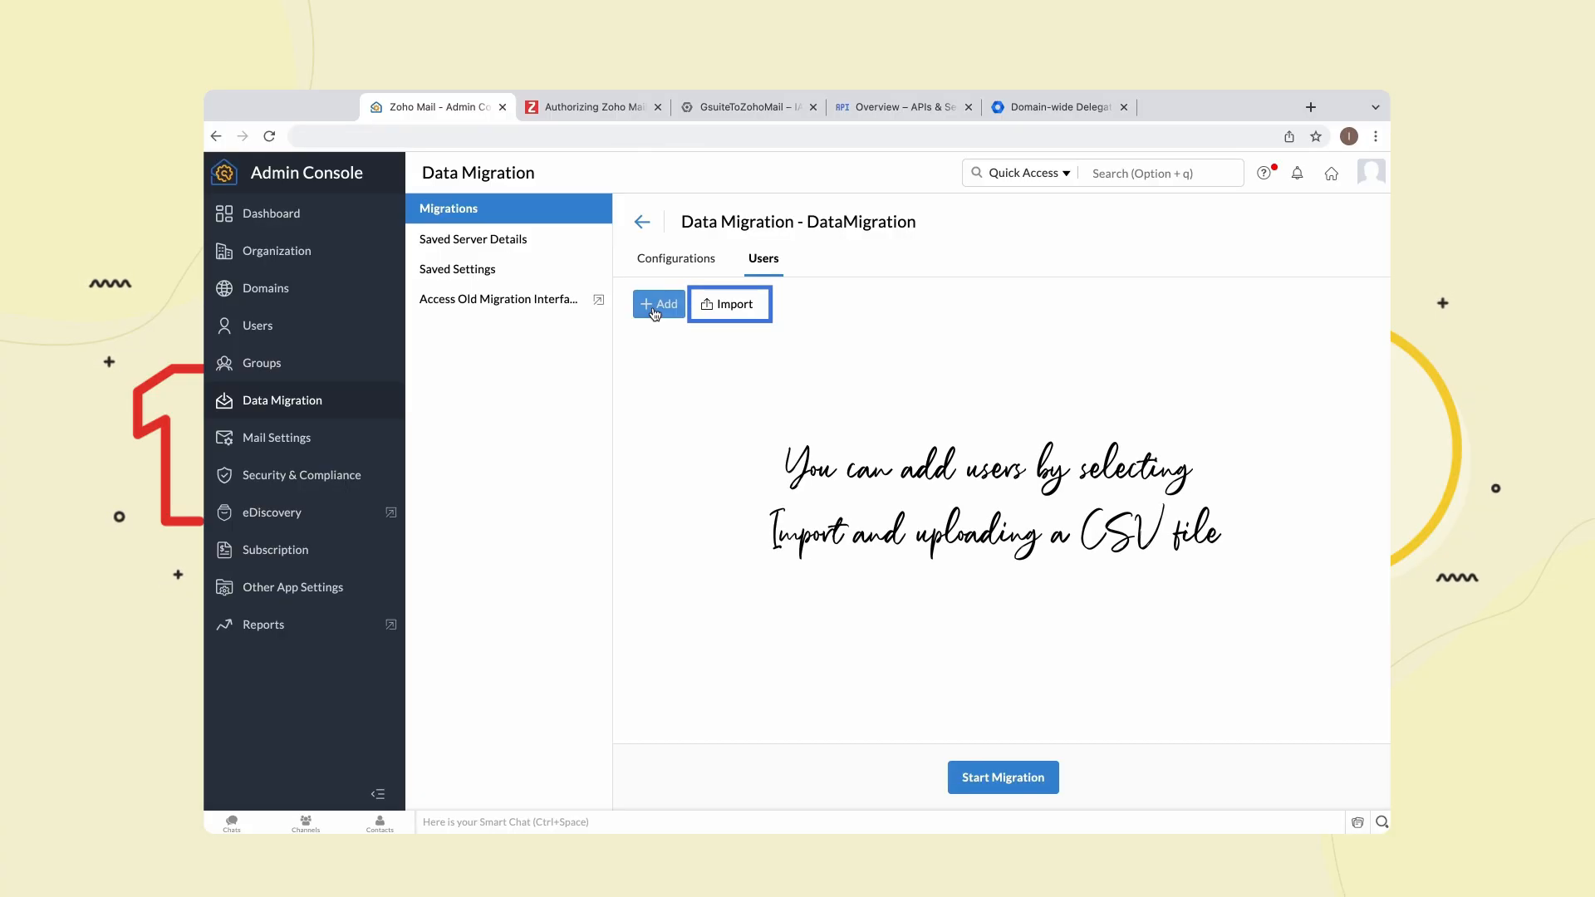
- Add the Google Workspace source account and its matching Zoho destination account at High priority
click(656, 309)
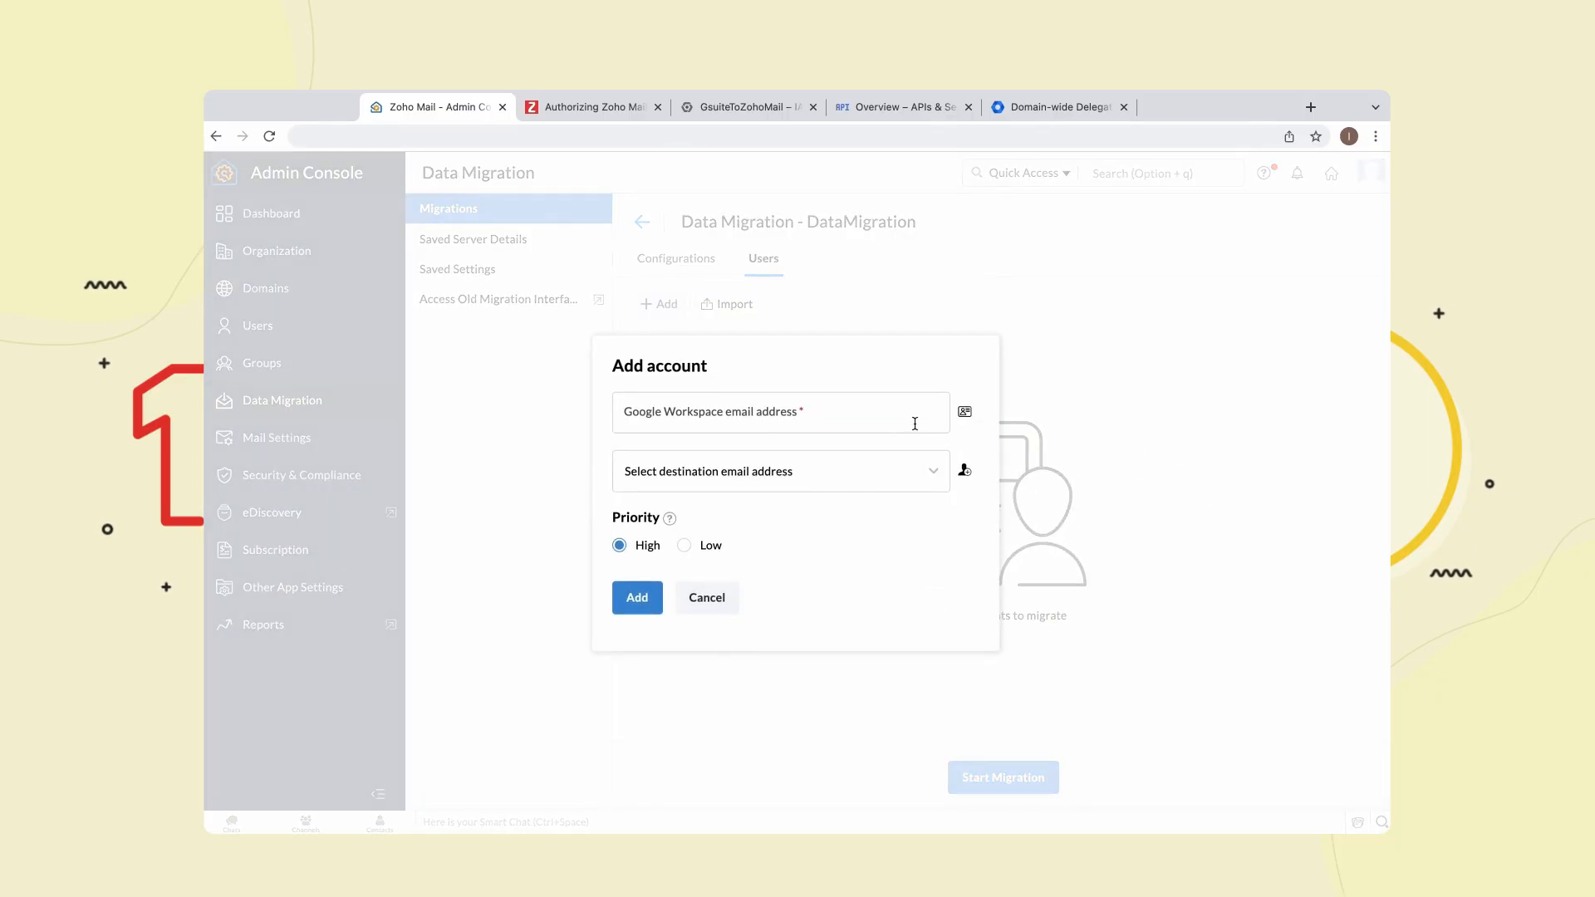
click(963, 411)
click(937, 413)
text(lo)
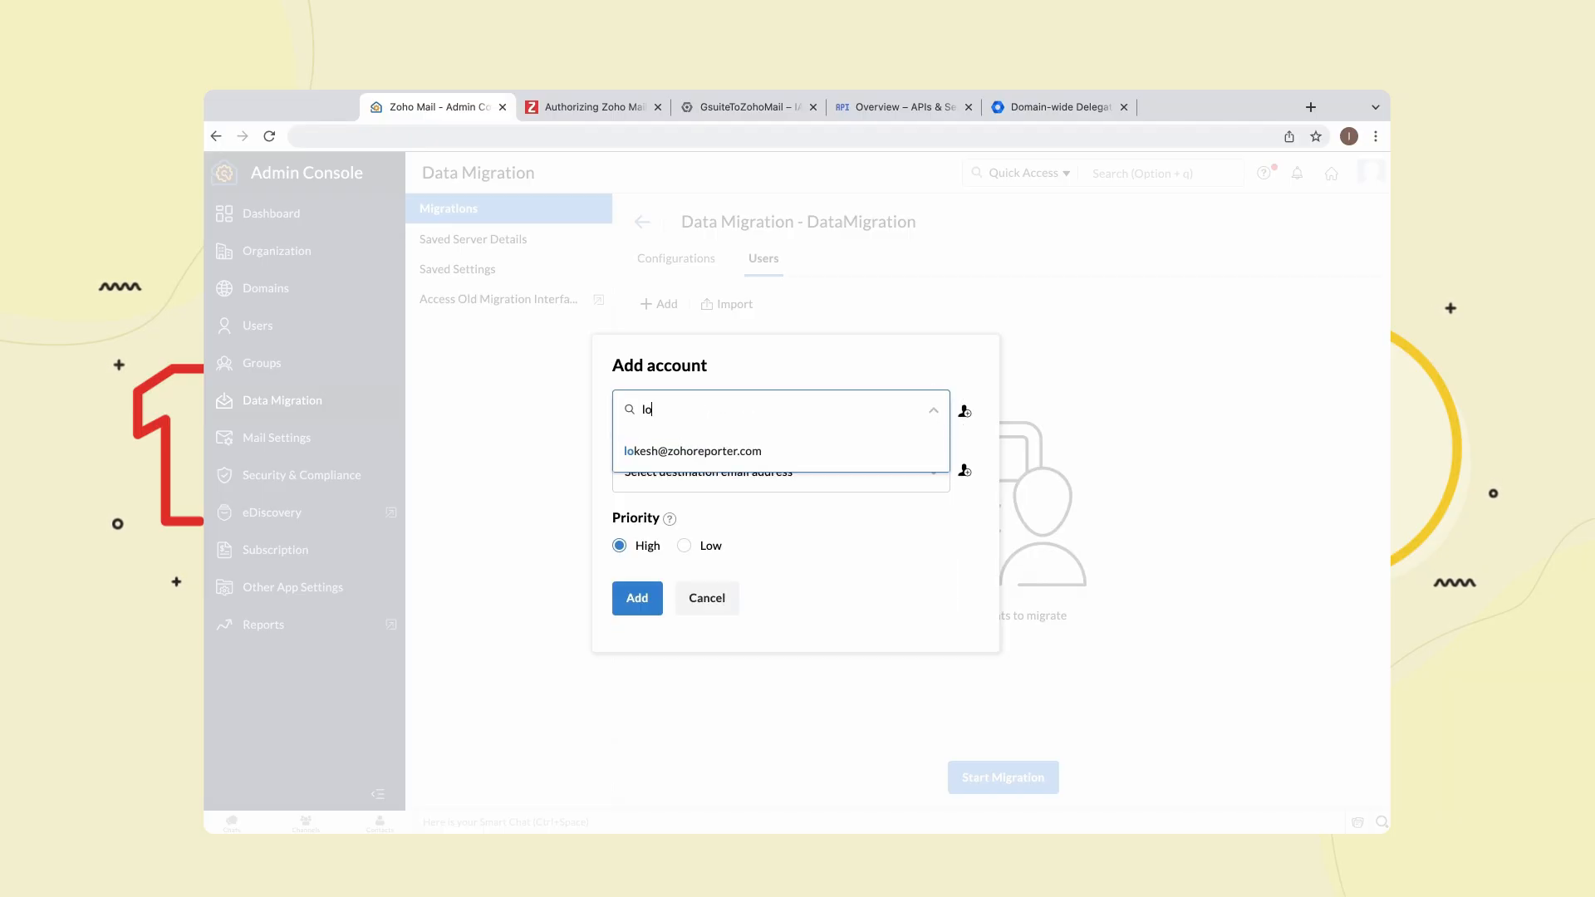
text(k)
click(760, 451)
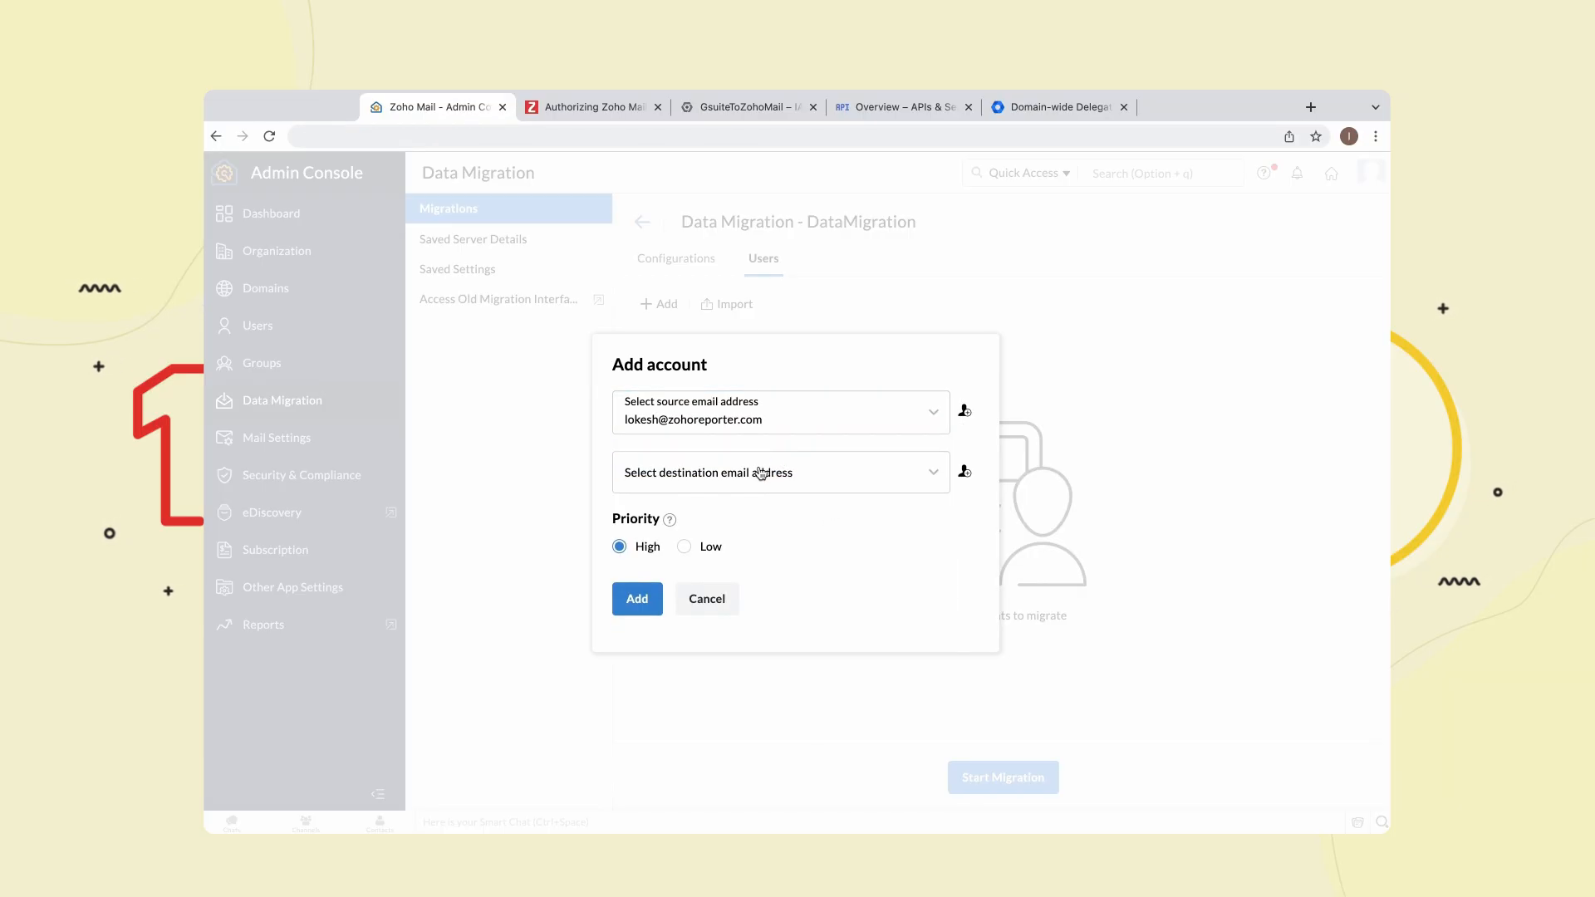
click(759, 474)
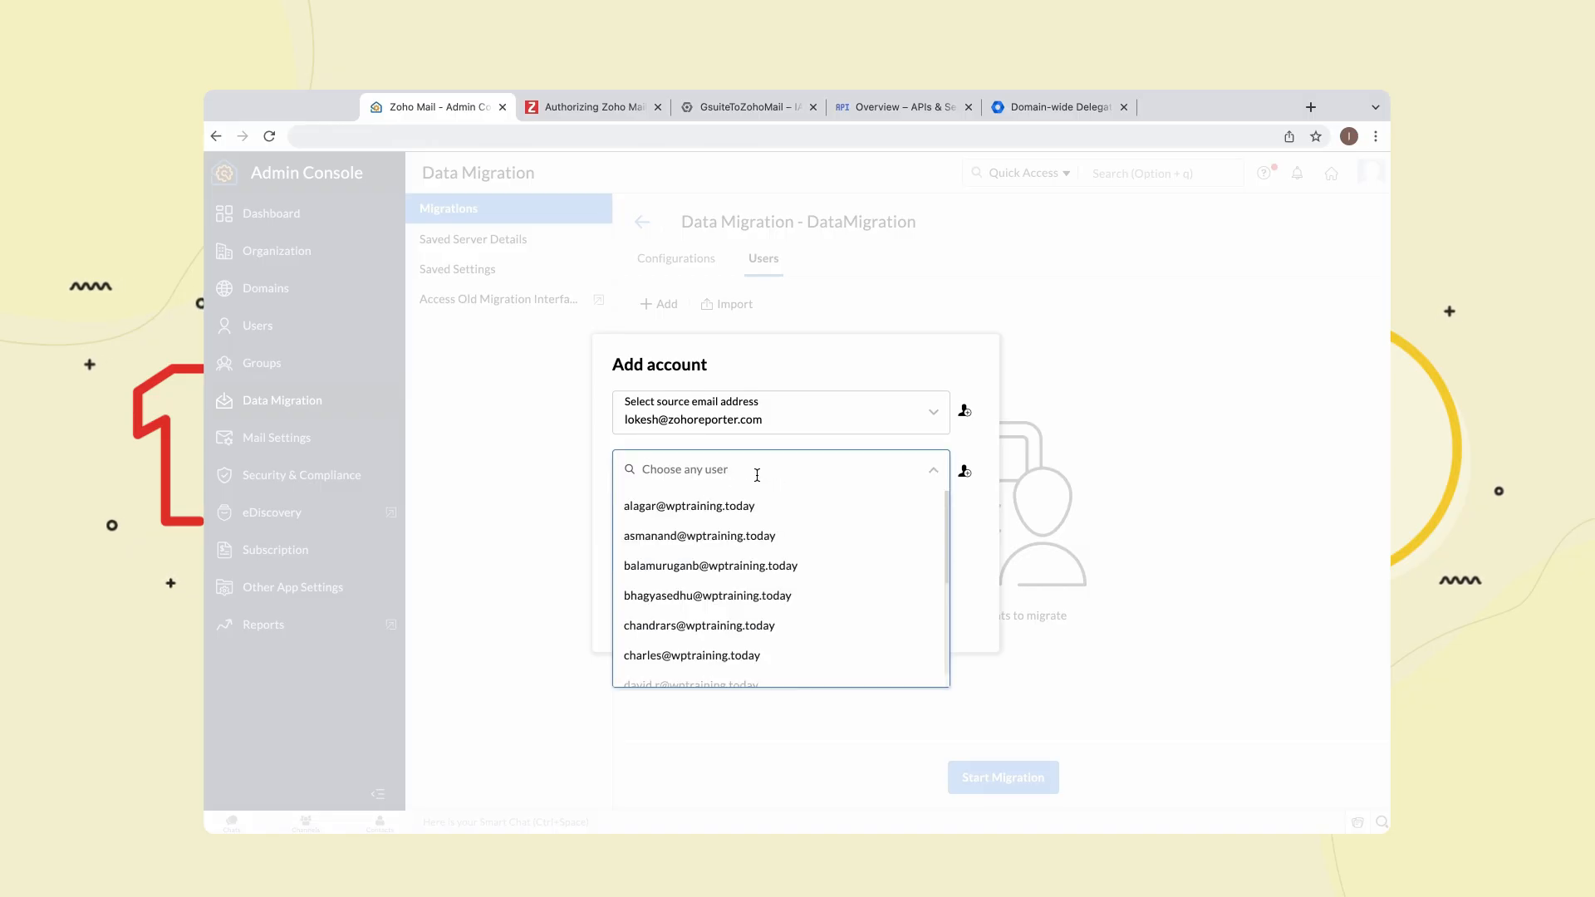
text(lok)
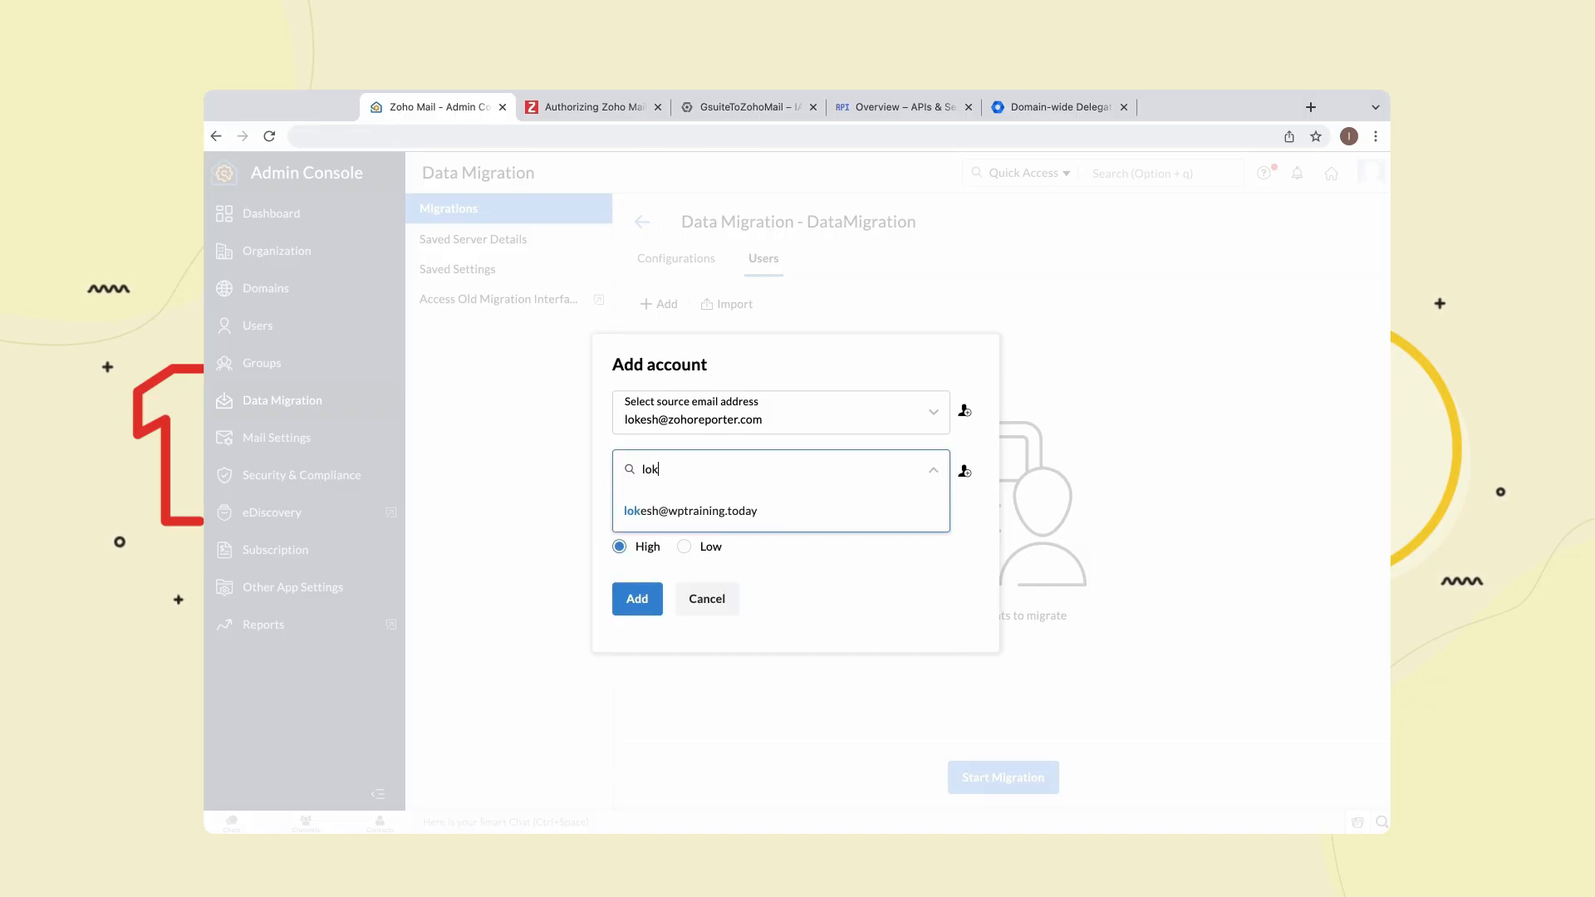
click(730, 506)
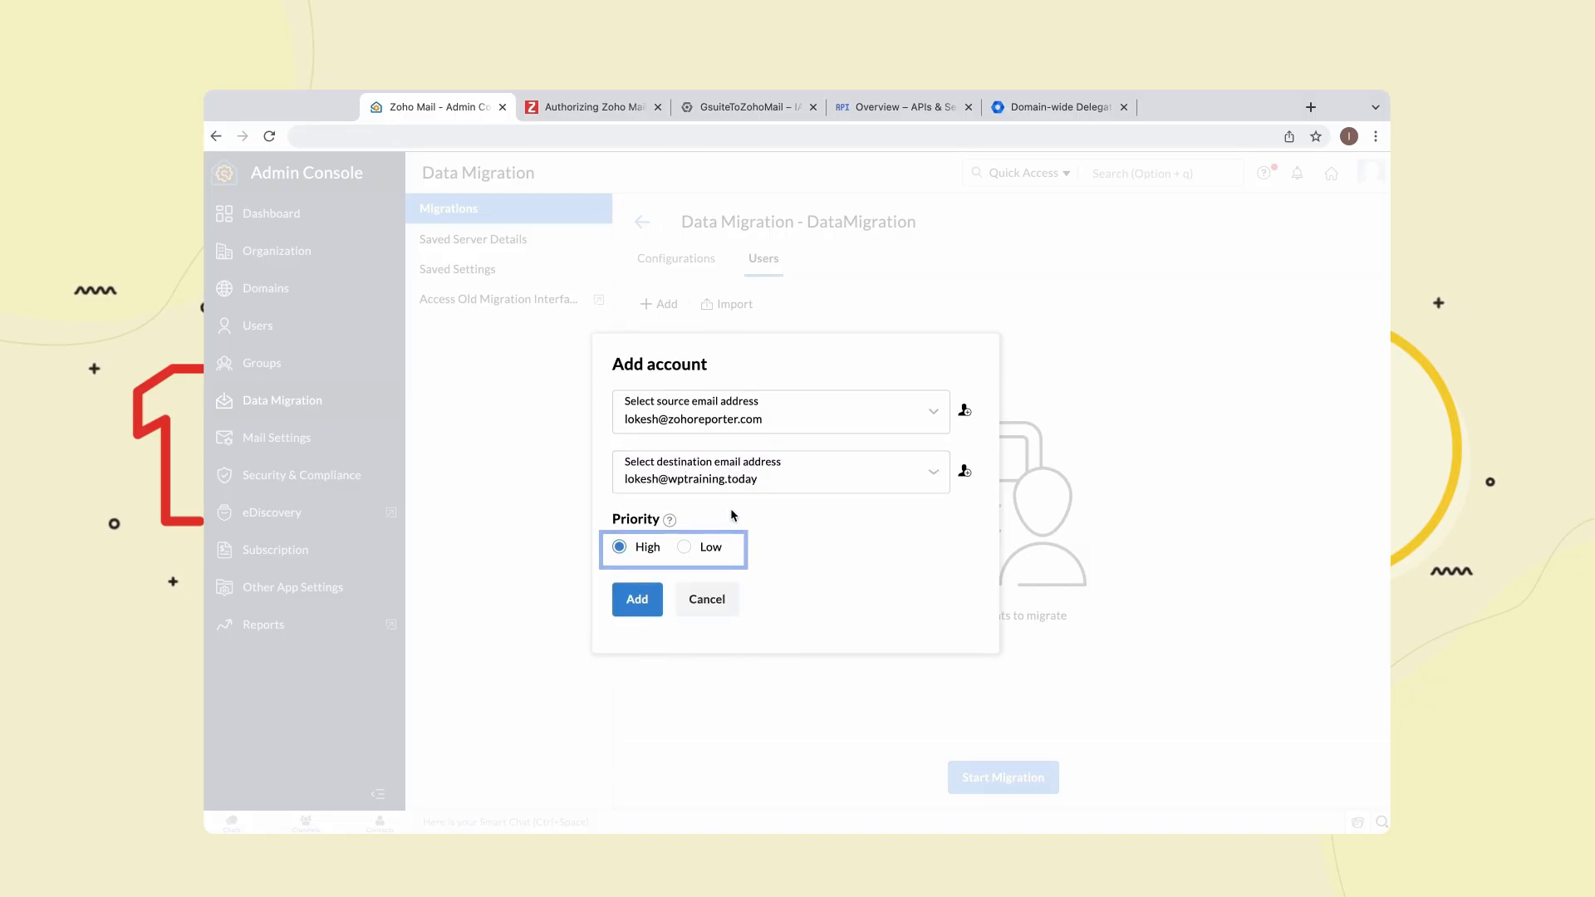
click(640, 599)
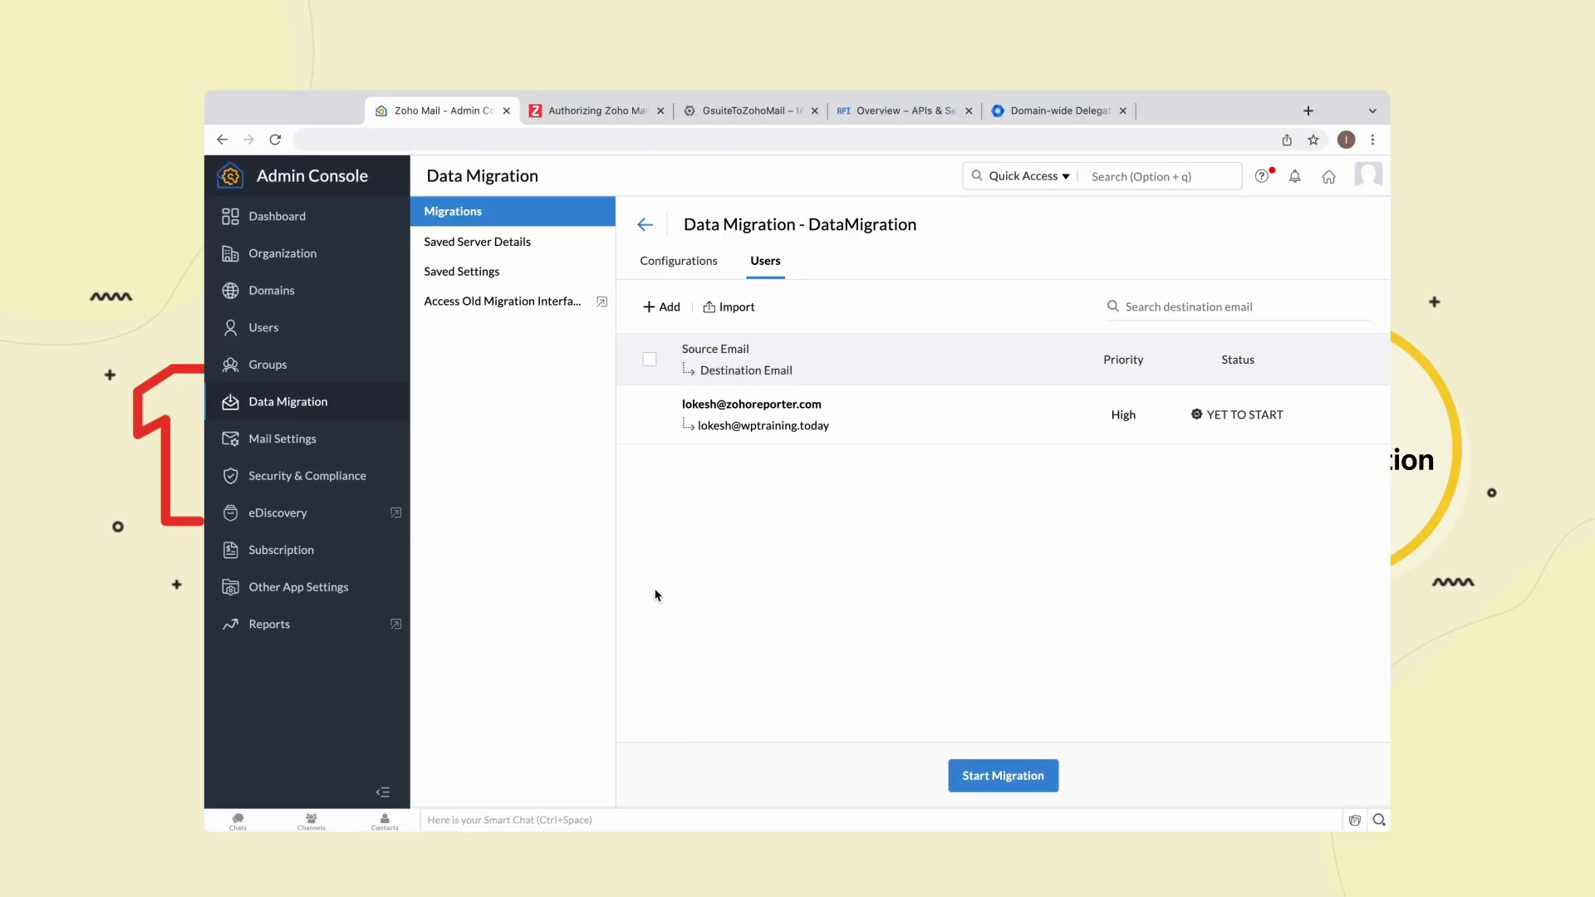
- Start DataMigration, refresh, and open its details showing In Progress with 1 account
click(994, 780)
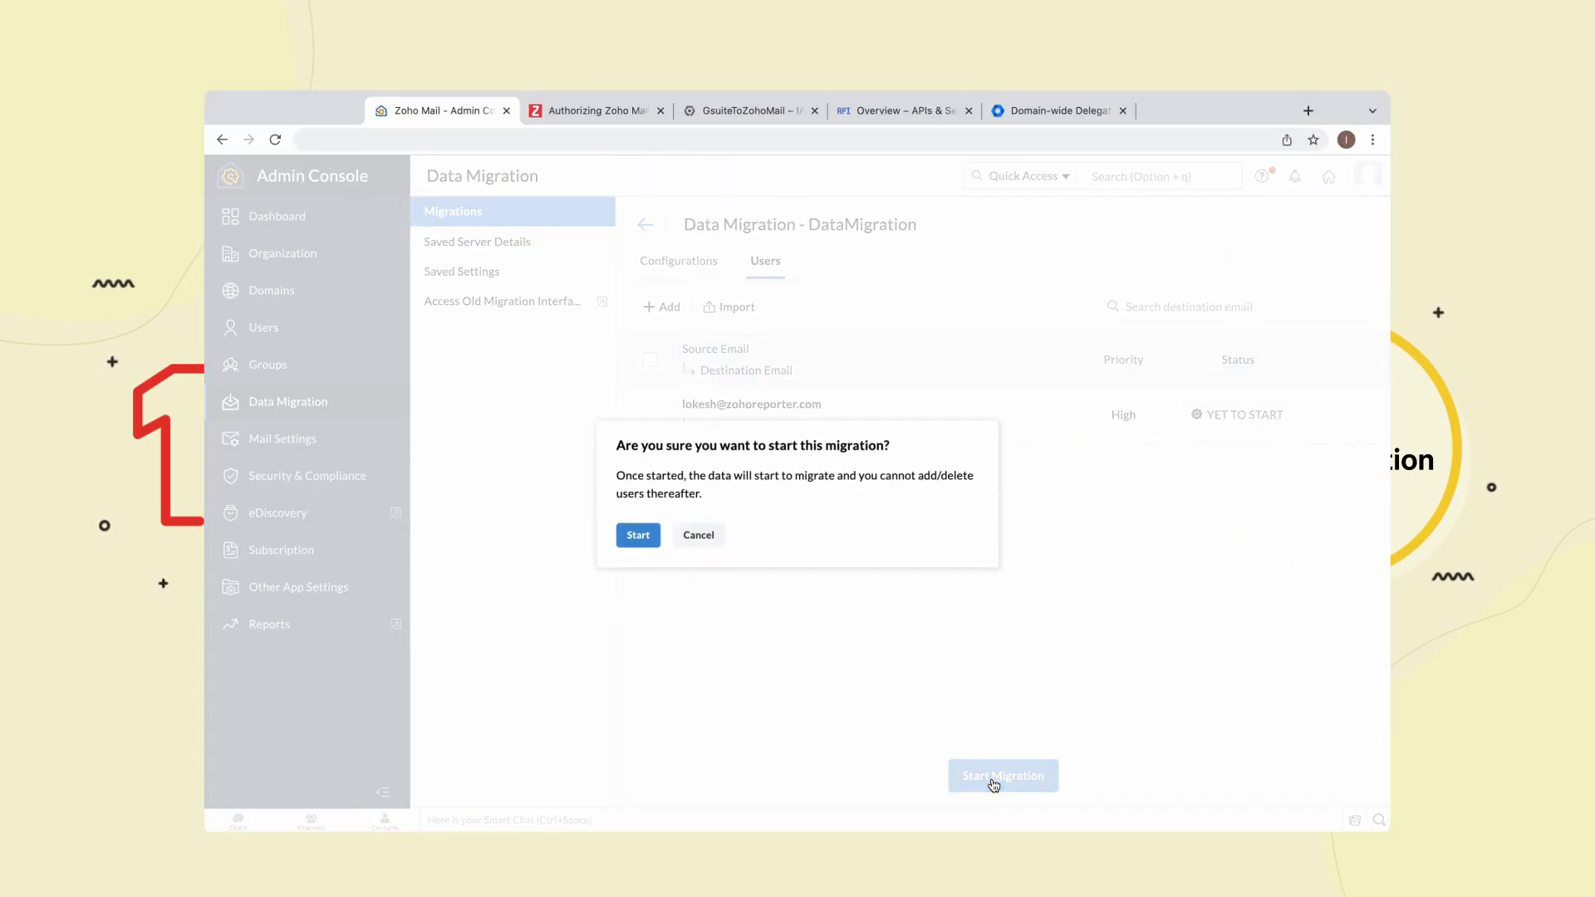
click(634, 535)
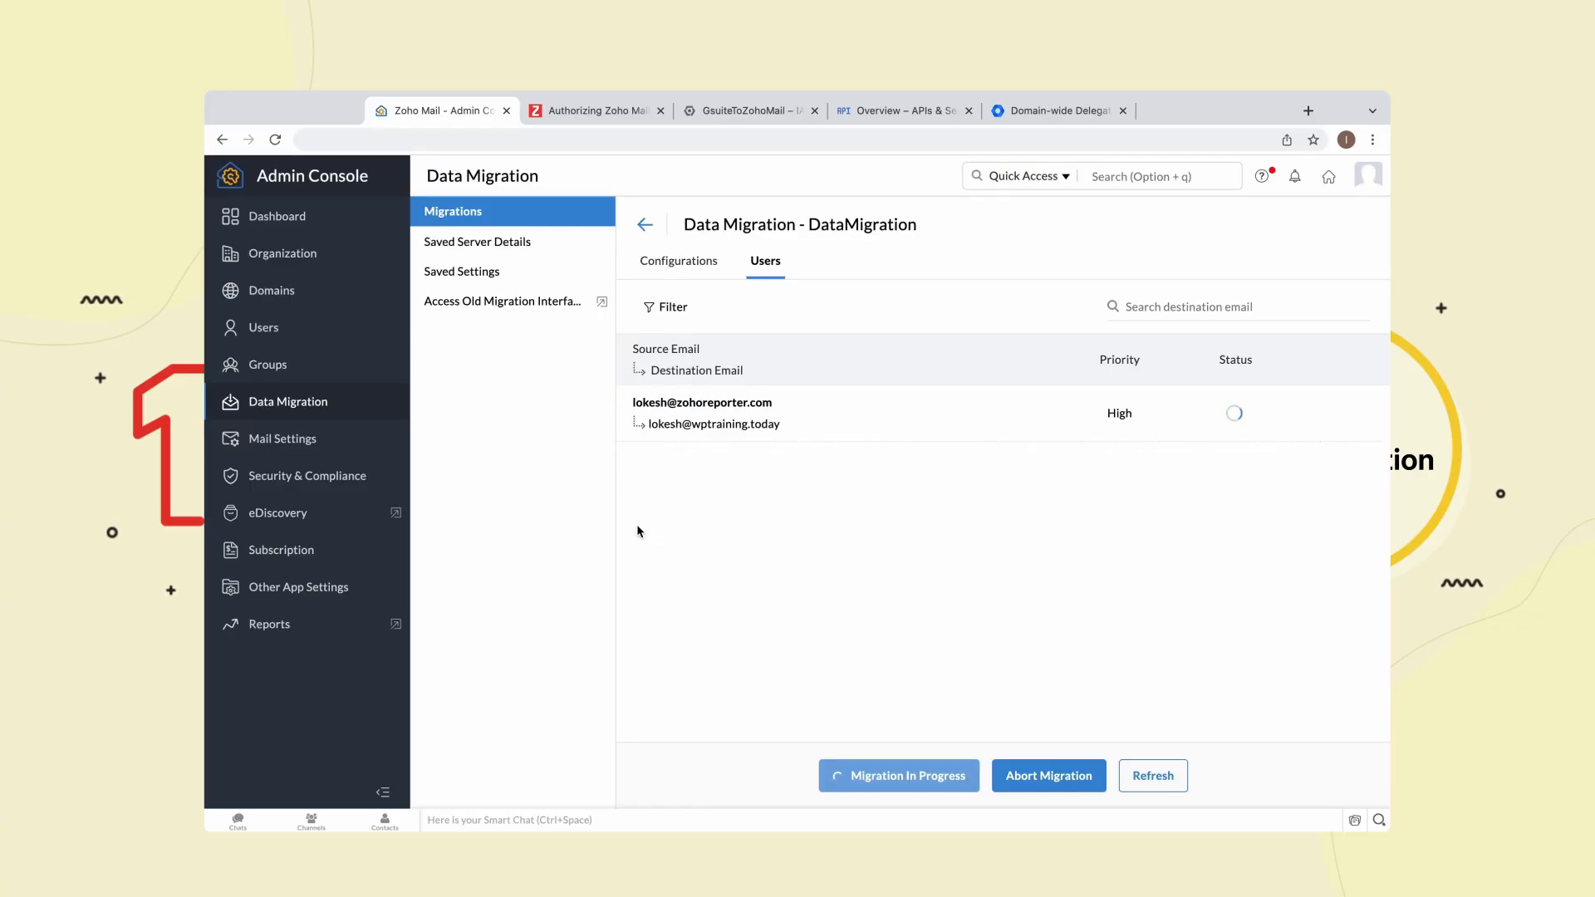
click(1174, 777)
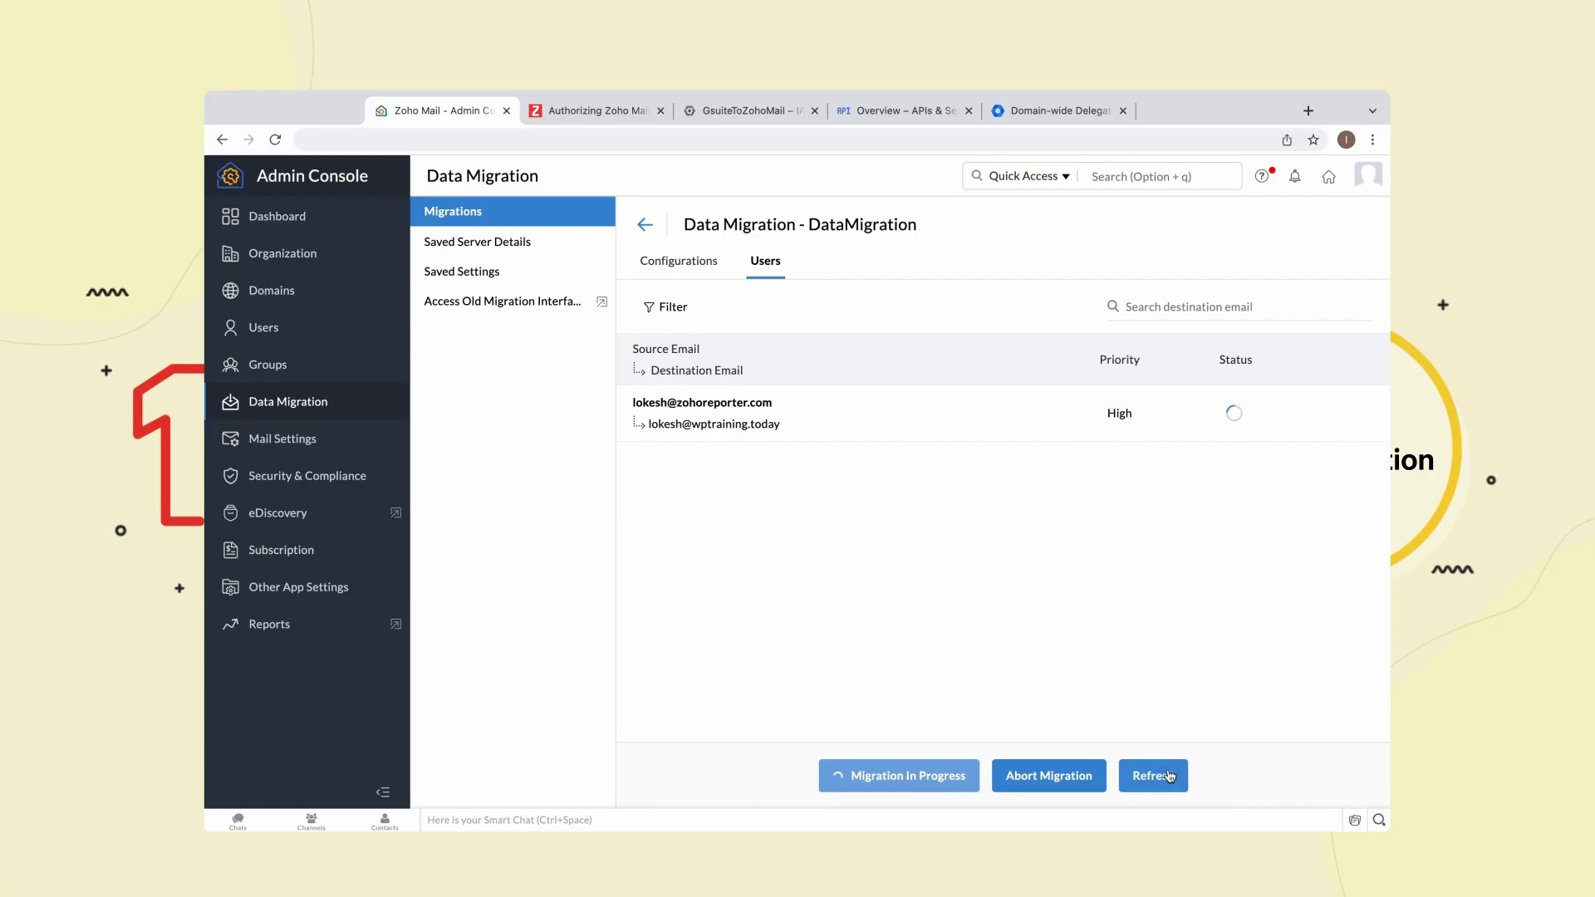
click(643, 226)
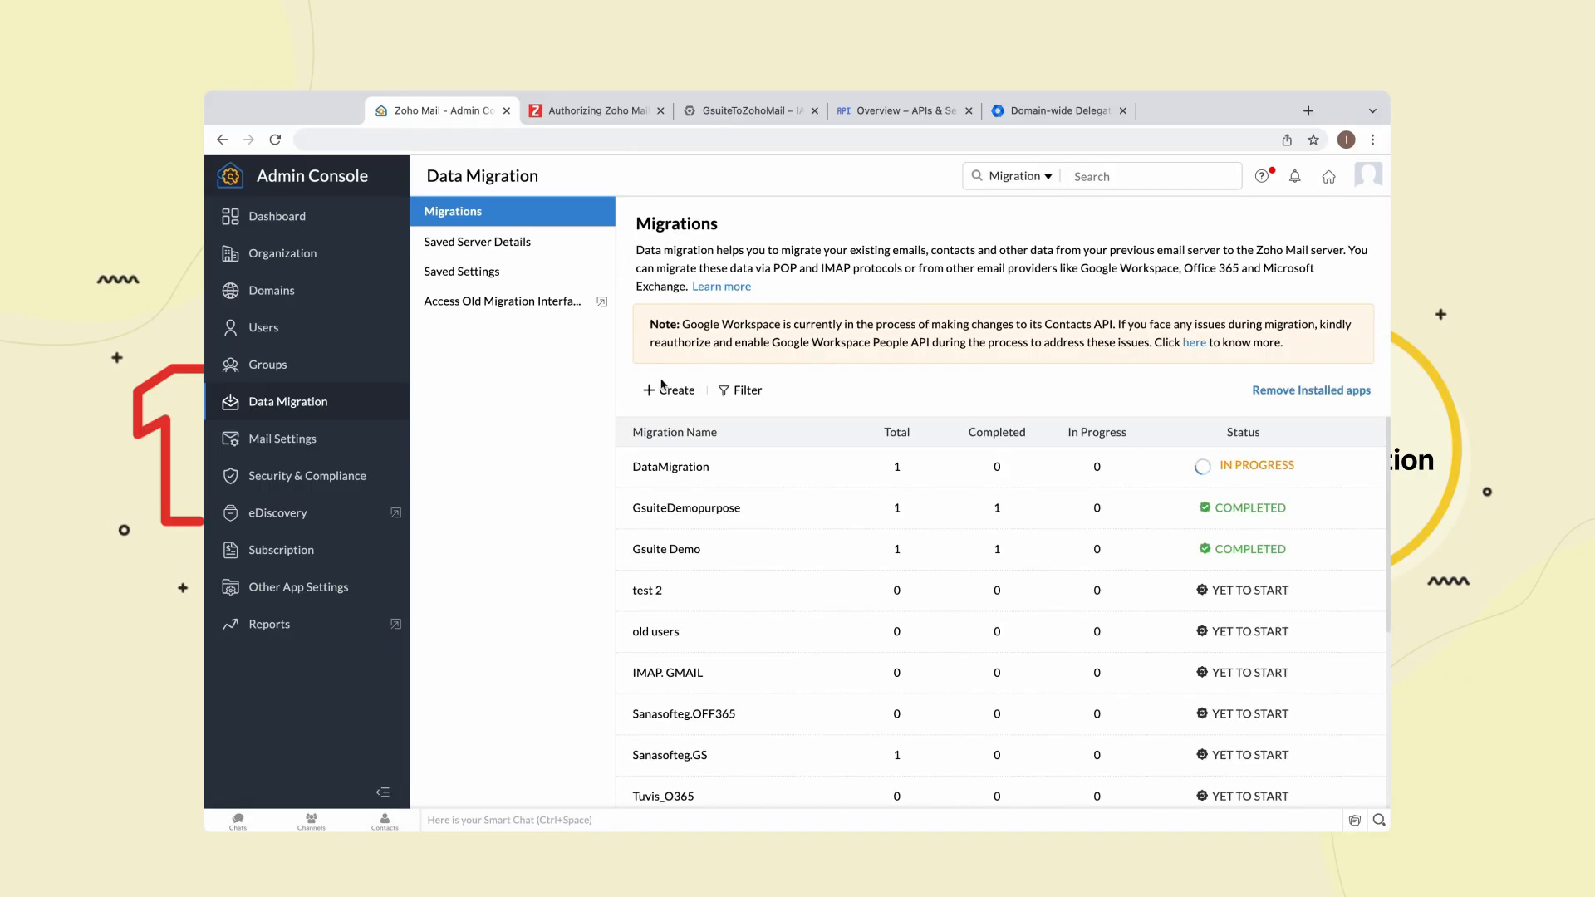
click(671, 468)
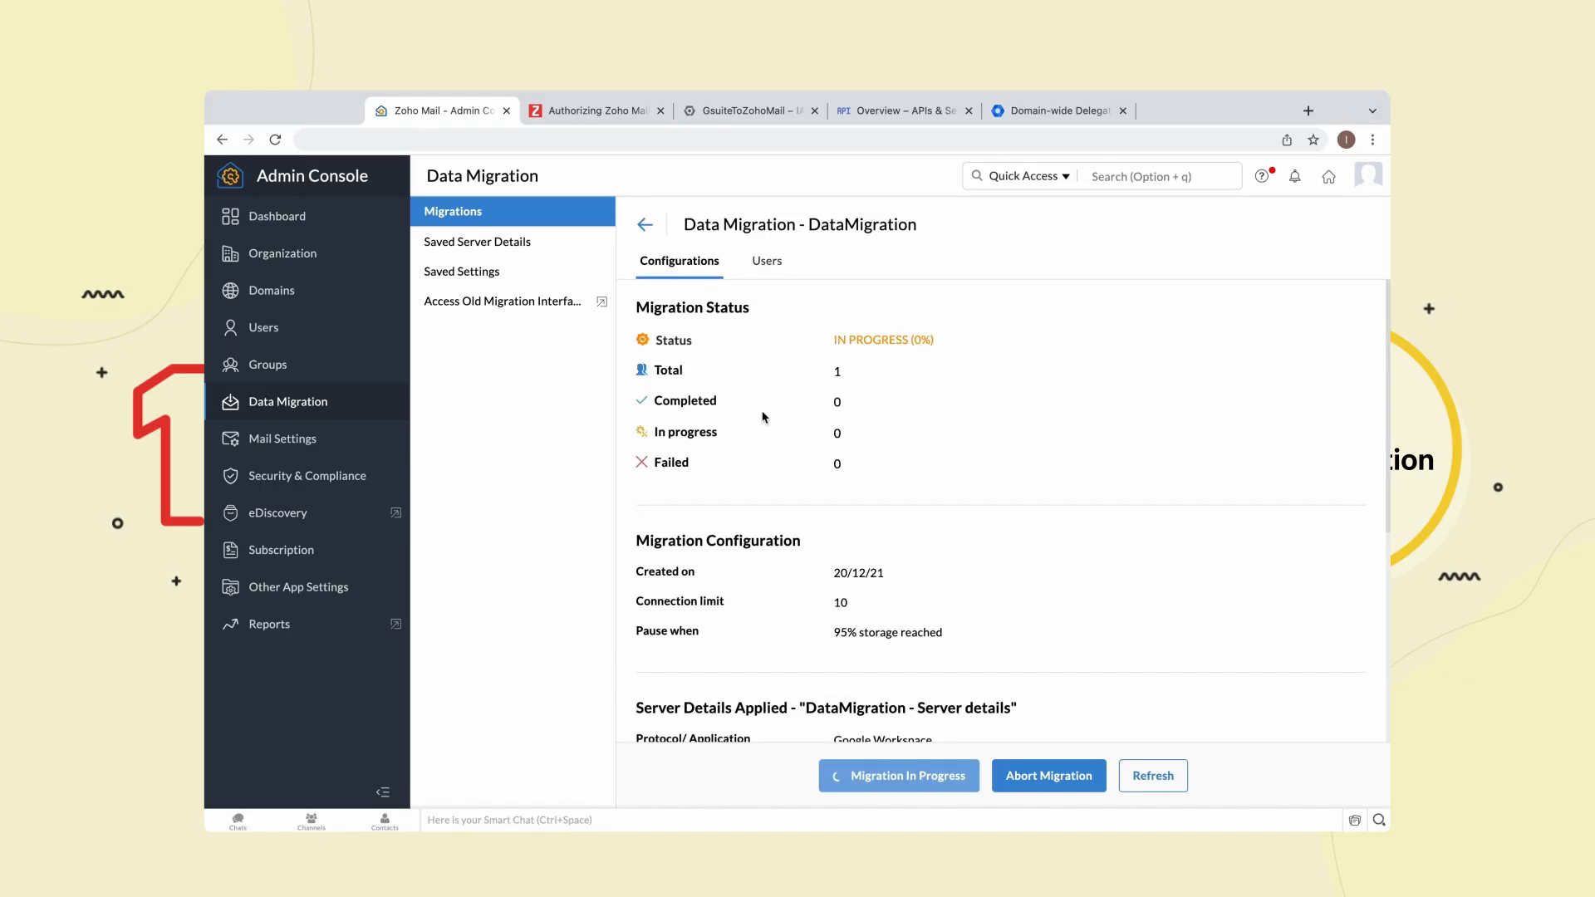